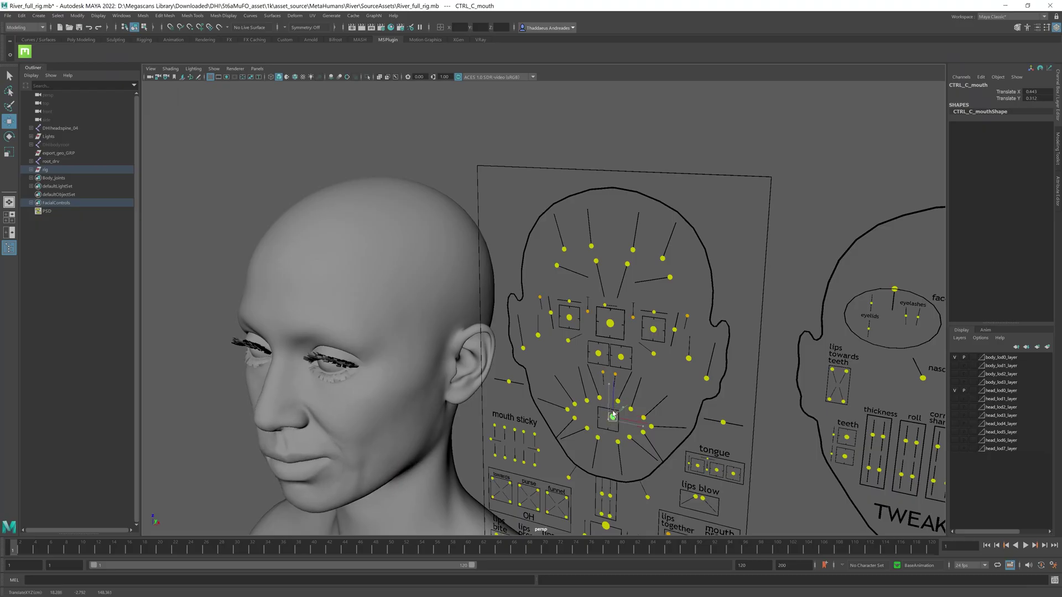
Reposition the central mouth control on the facial control board, and rotate an upper-body control on the full body rig.
mouse_move(613, 415)
left_mouse_down()
mouse_move(617, 407)
mouse_move(607, 420)
left_mouse_up()
scroll(589, 383, "down", 6)
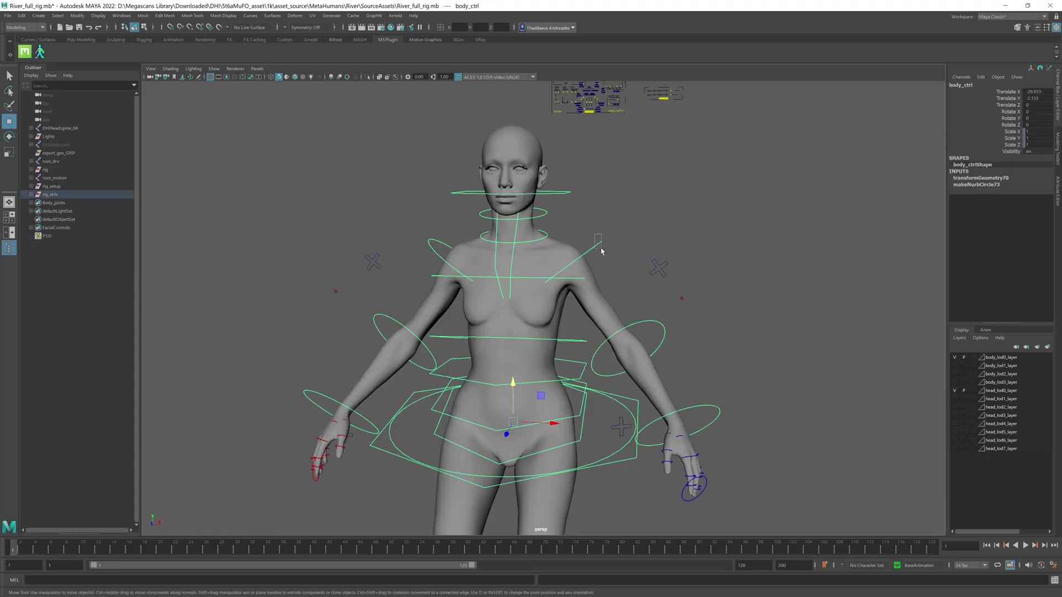
left_click(570, 296)
key("e")
left_click_drag(578, 304, 720, 303)
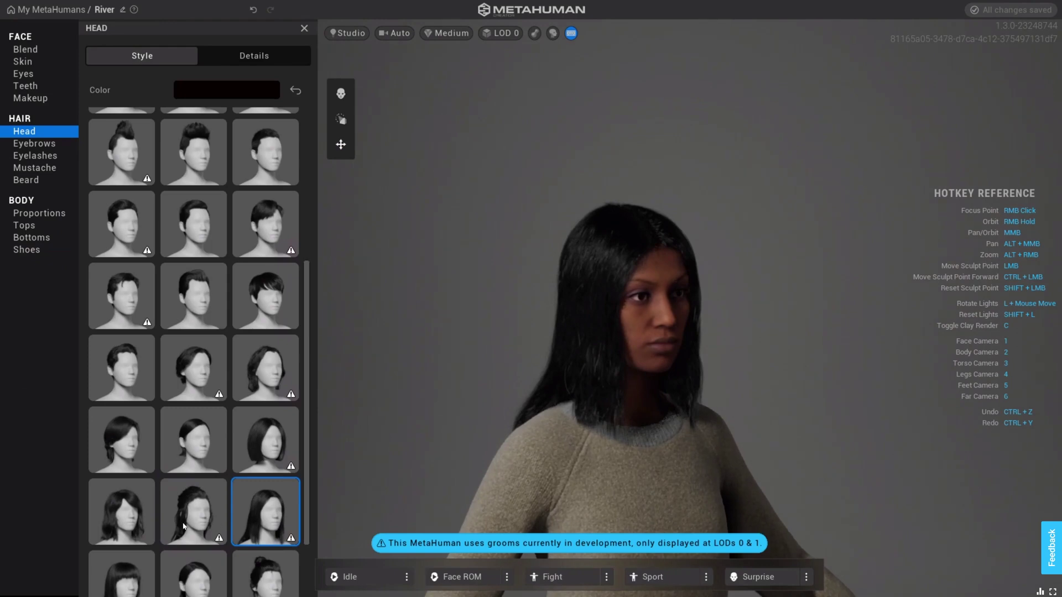
Switch to MetaHuman Creator, give River the long half-up wavy hairstyle and set the lighting environment to Split.
left_click(123, 516)
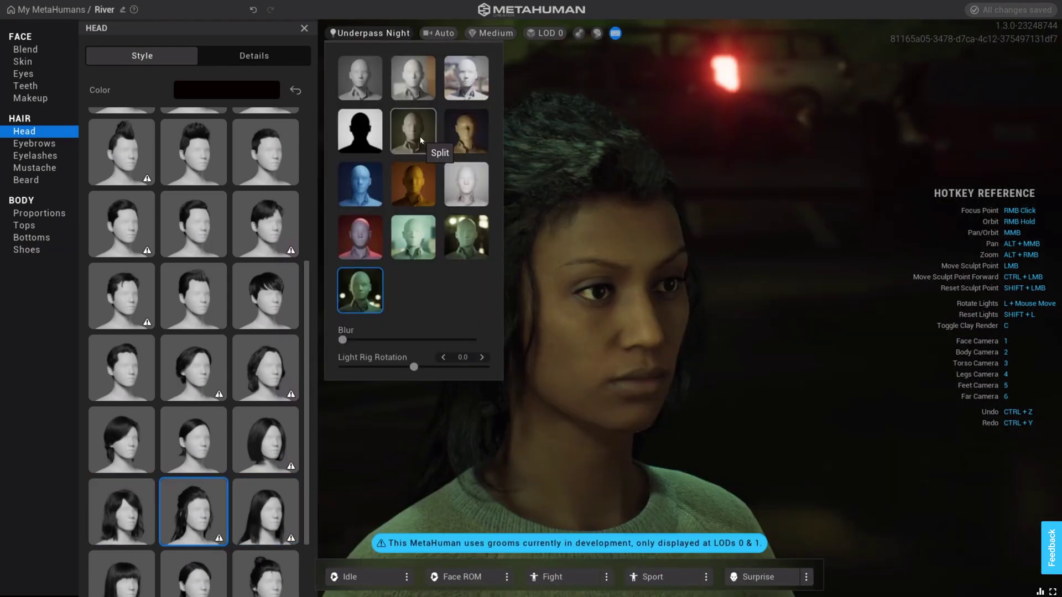
left_click(420, 136)
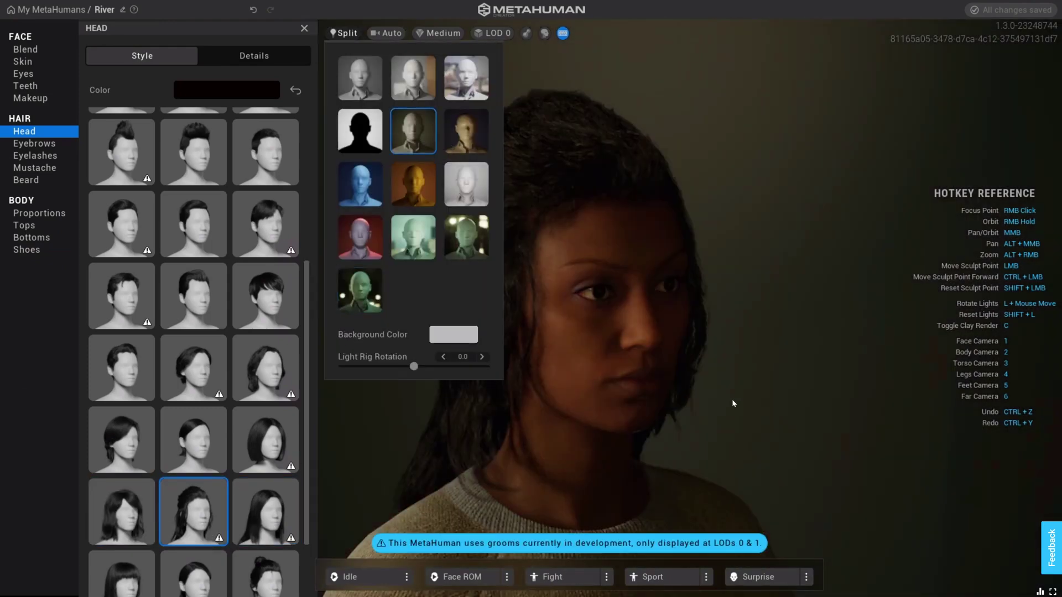
left_click(732, 400)
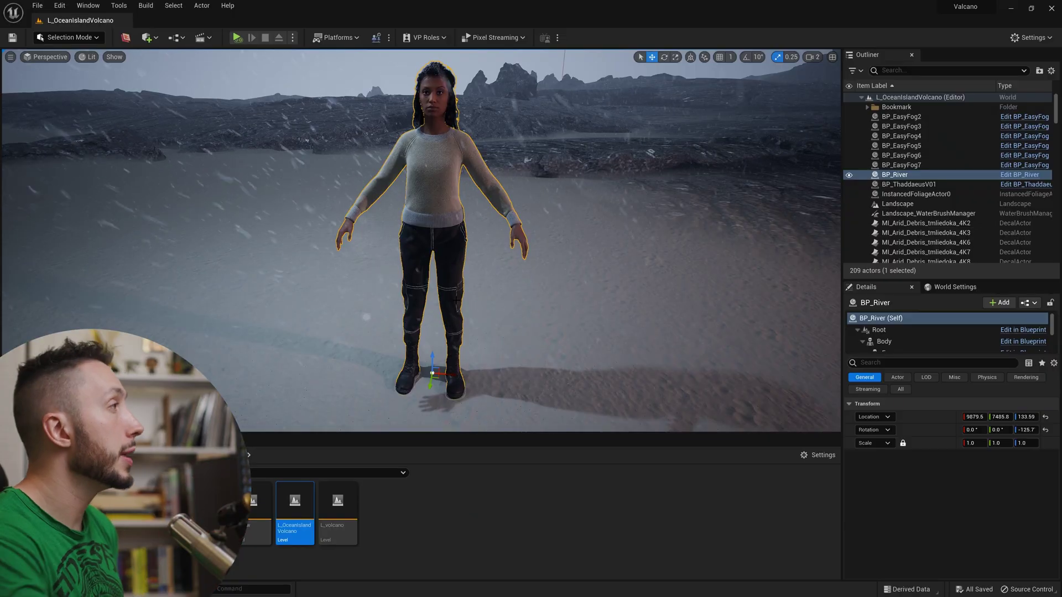
Switch to Unreal Engine and view River's details under My MetaHumans in an enlarged Quixel Bridge window, closing Bridge when done.
left_click(146, 38)
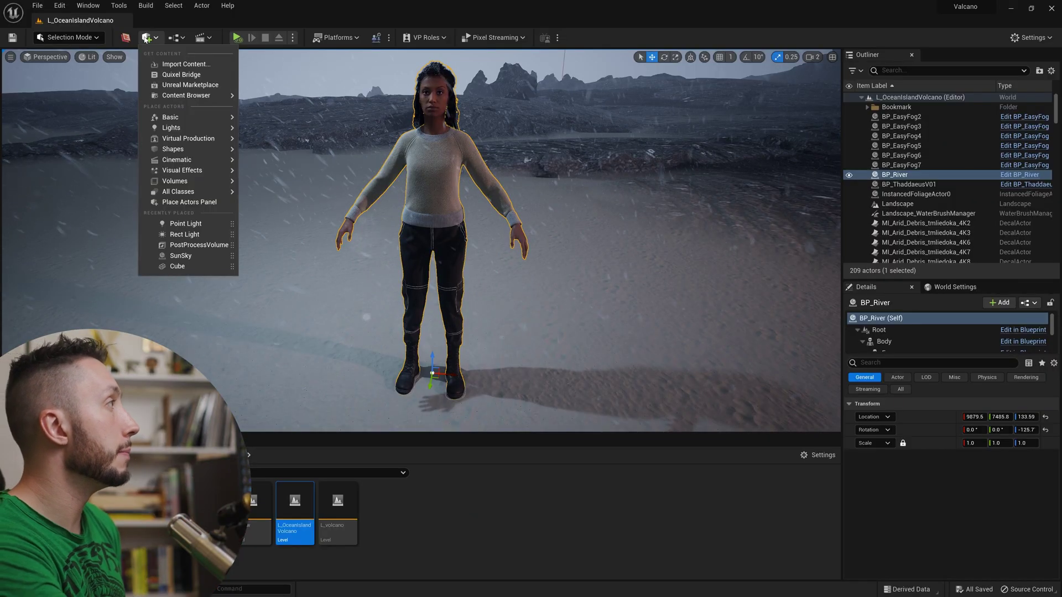
left_click(181, 74)
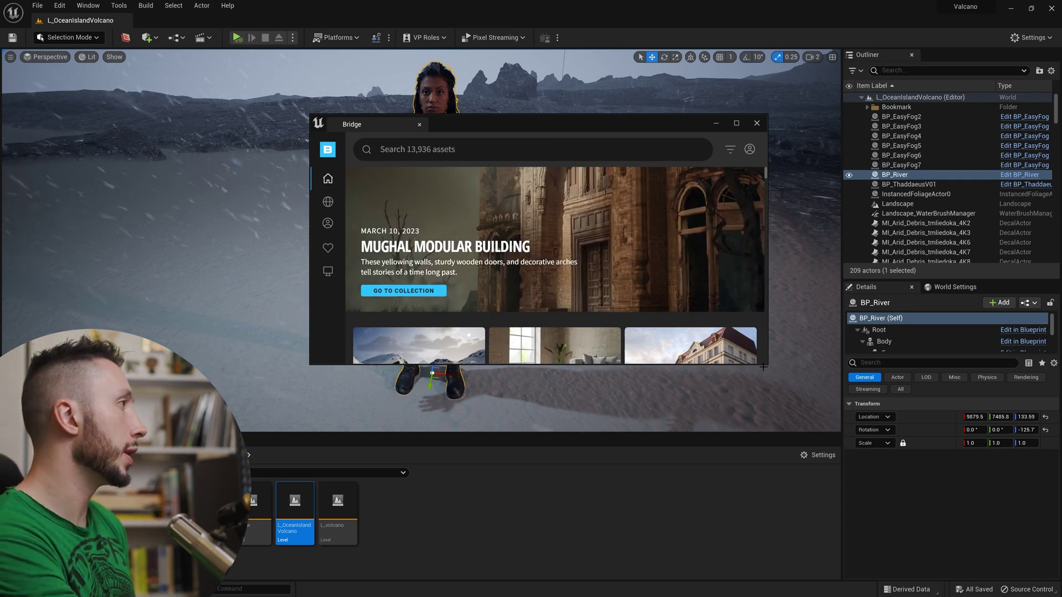
left_click_drag(765, 363, 907, 554)
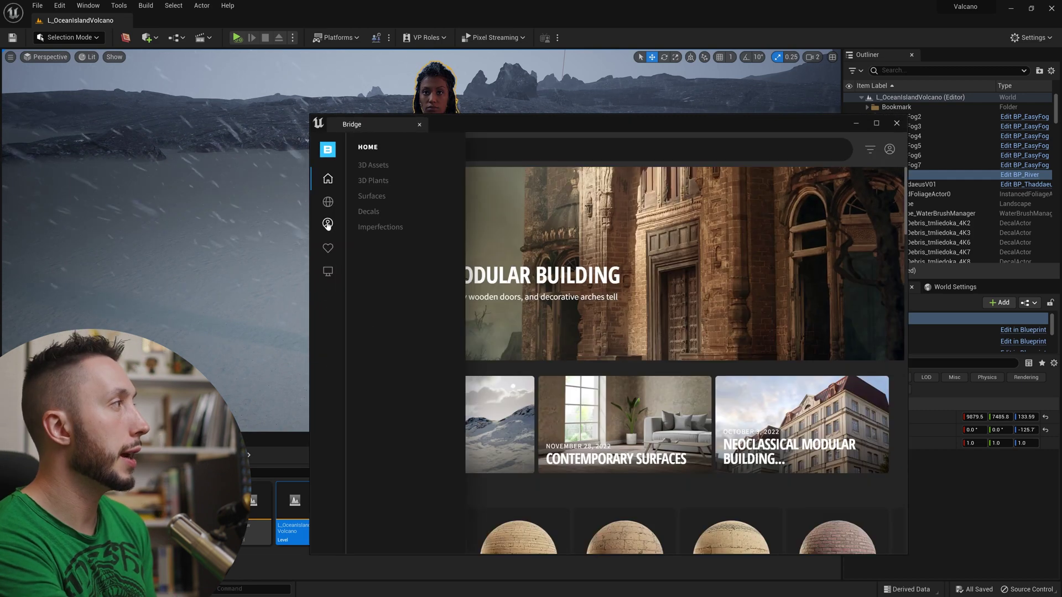
left_click(328, 224)
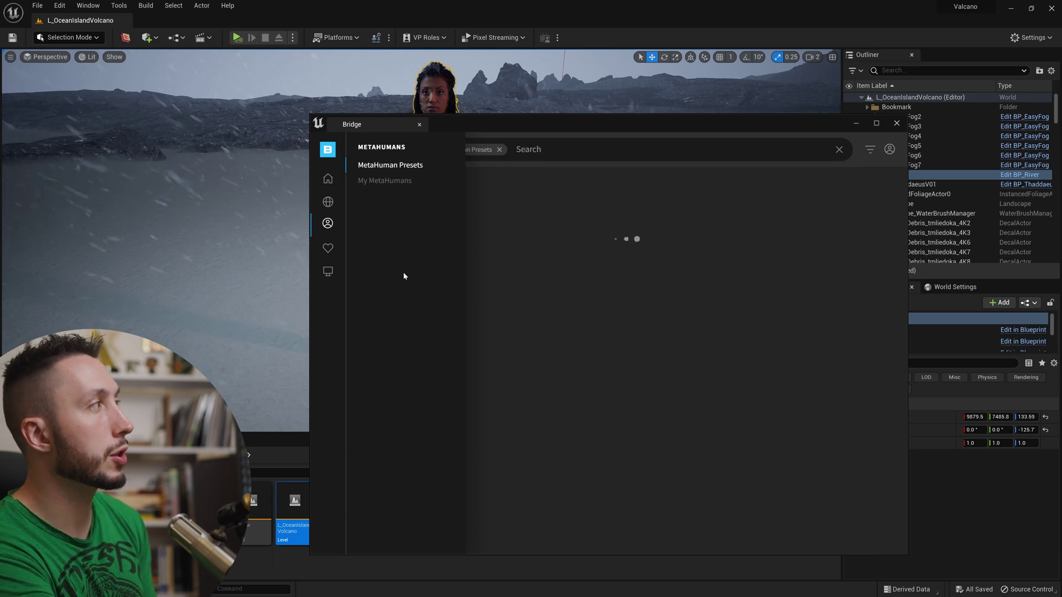
left_click(396, 181)
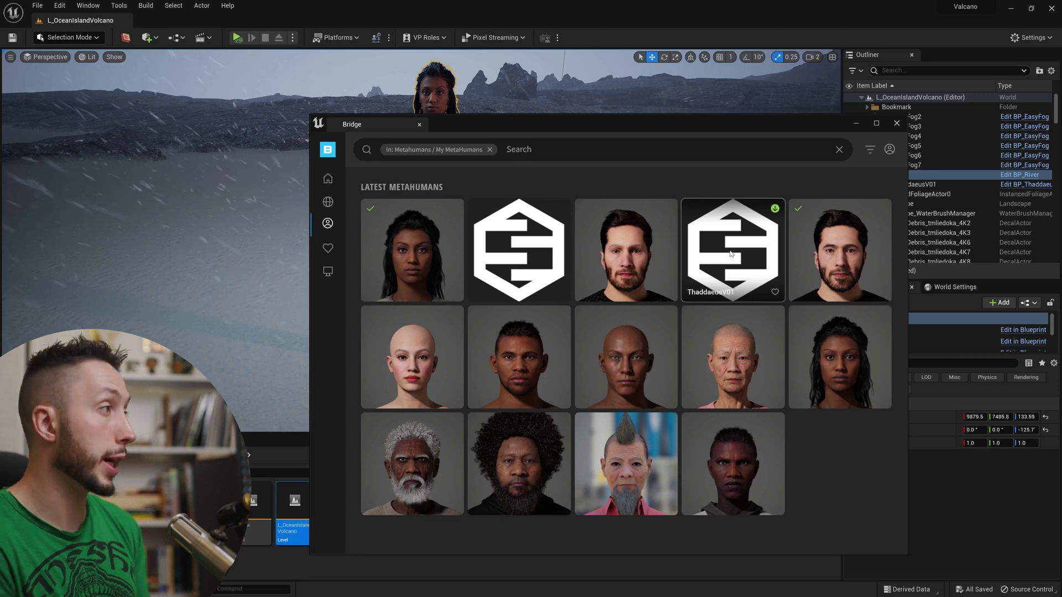
left_click(430, 252)
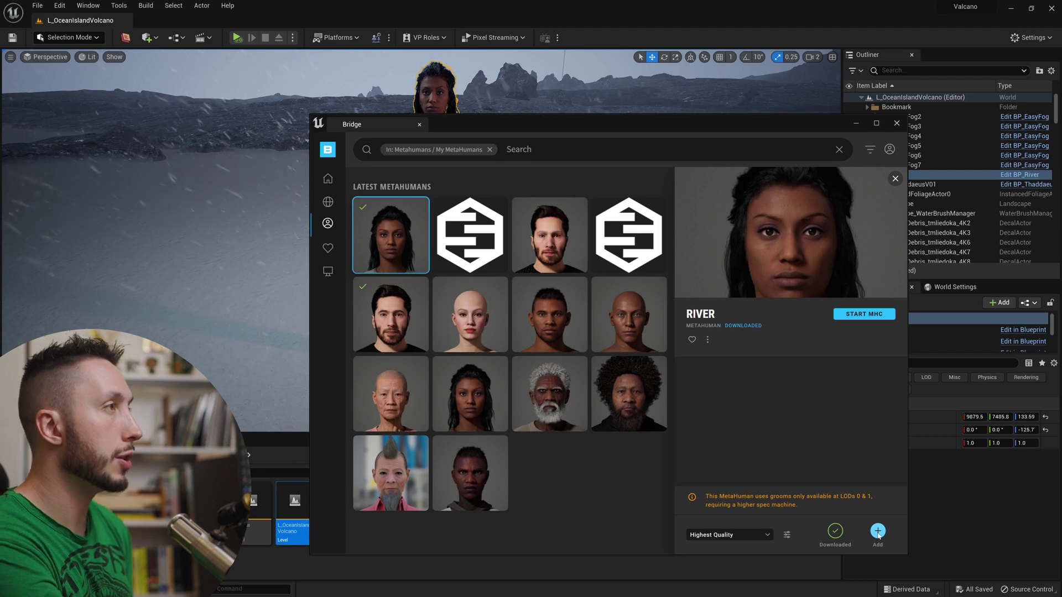
left_click(896, 123)
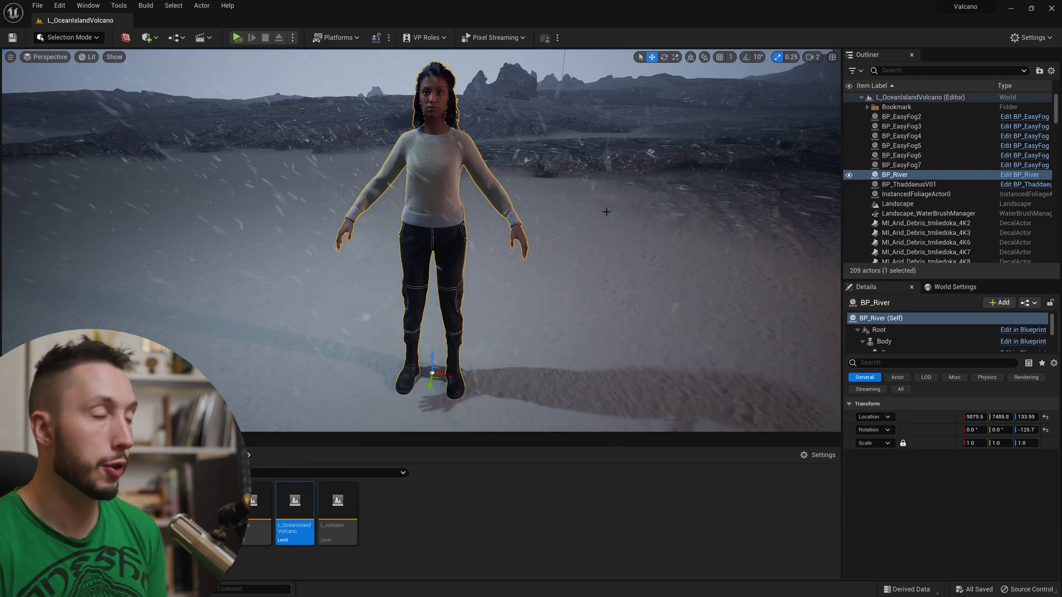
Open the River folder inside the project's MetaHumans content folder, and close the Unreal editor.
left_click(42, 501)
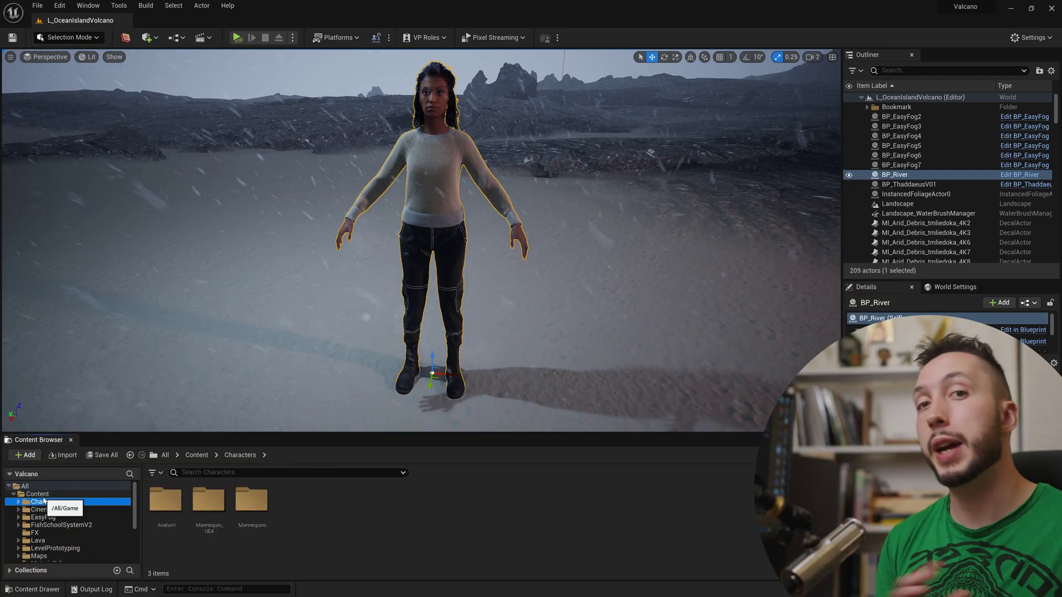
scroll(66, 525, "down", 3)
left_click(84, 528)
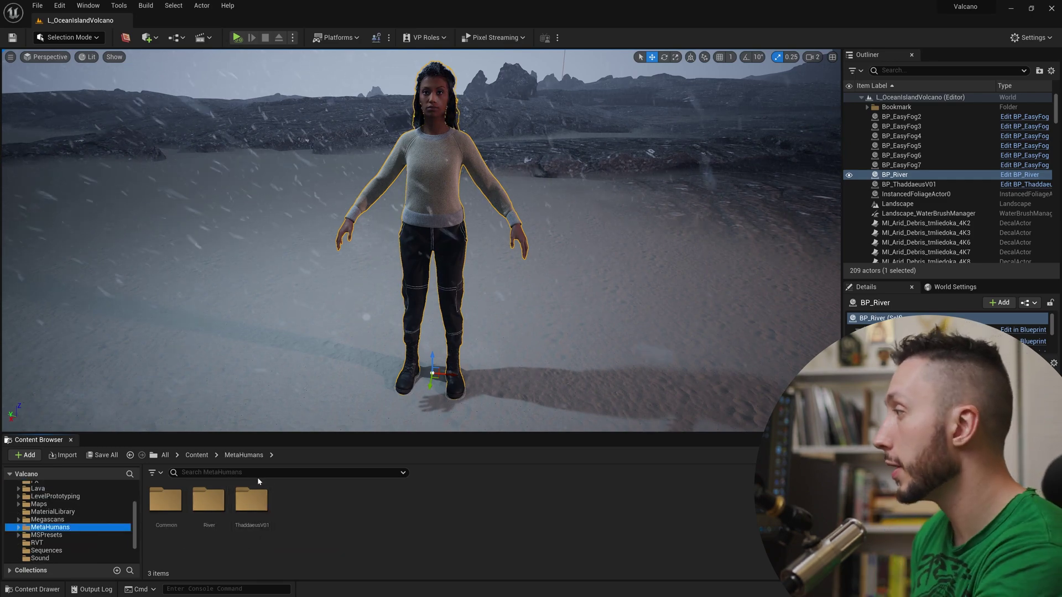
double_click(209, 501)
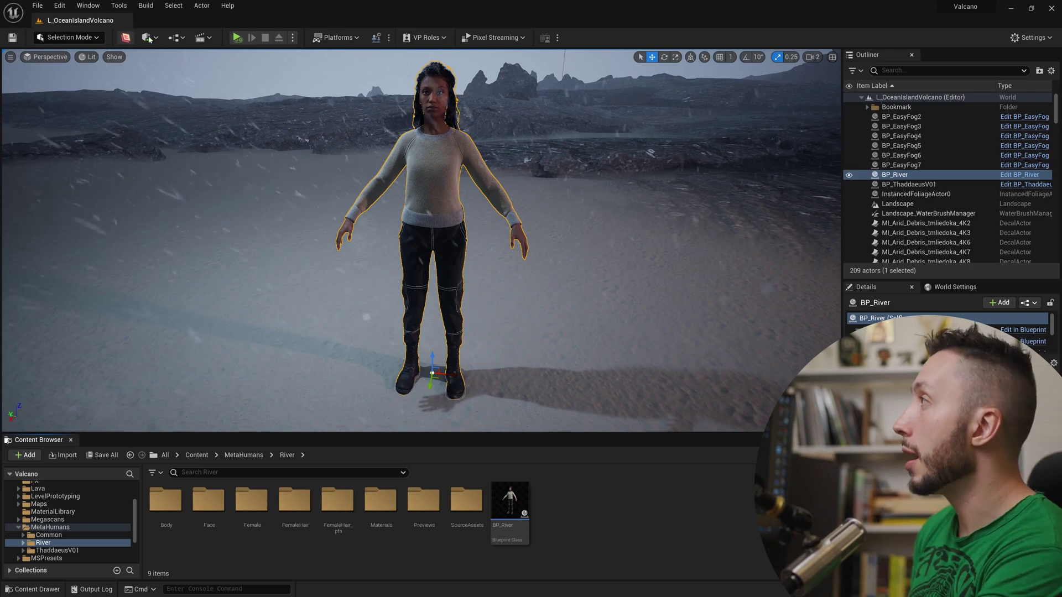
left_click(148, 38)
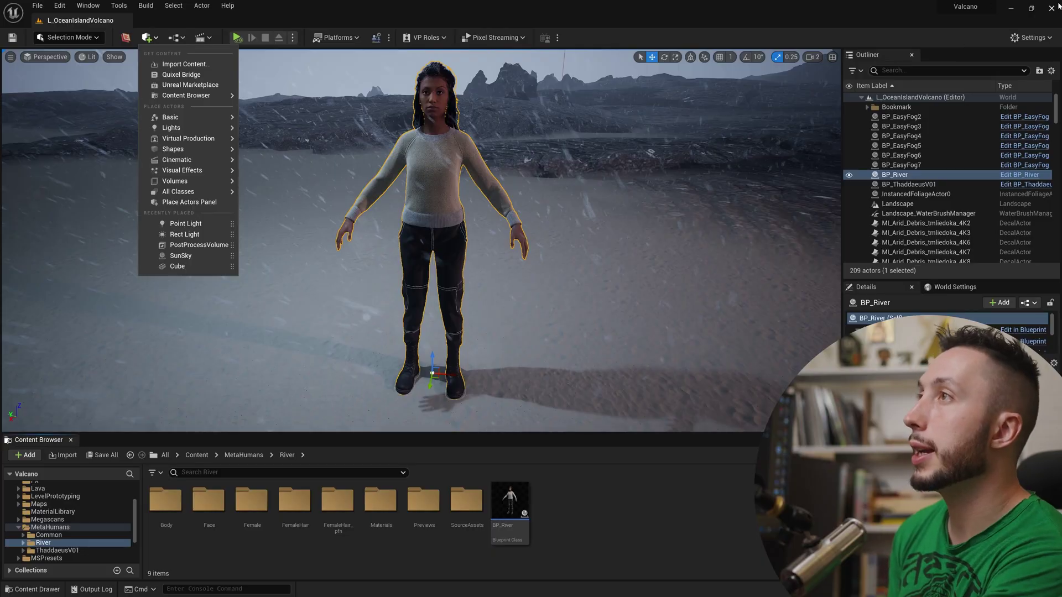
left_click(1053, 8)
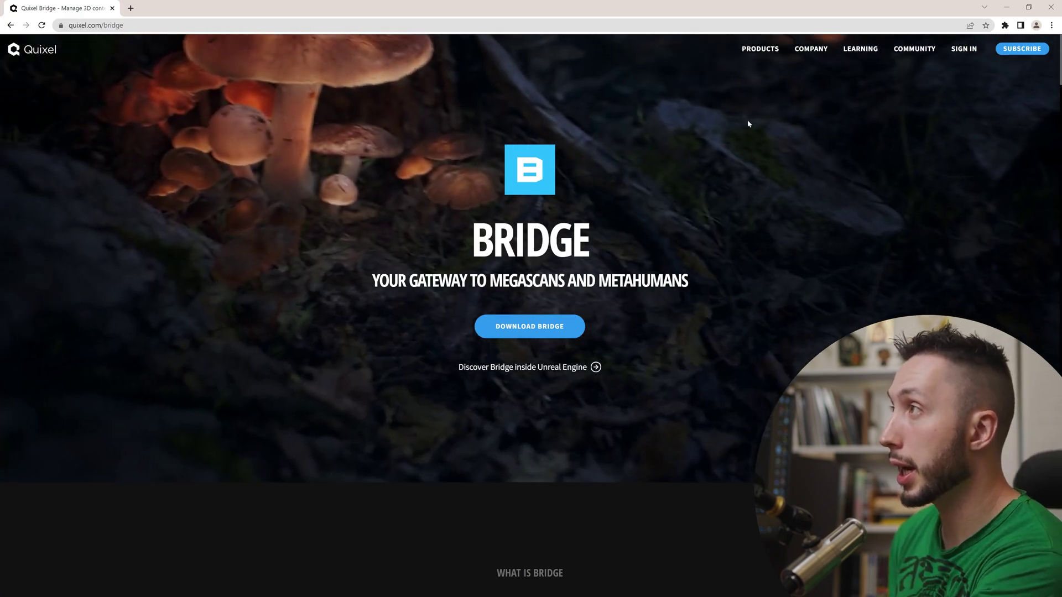
Download the standalone Quixel Bridge from quixel.com/bridge and launch the downloaded Bridge (1).exe.
mouse_move(760, 48)
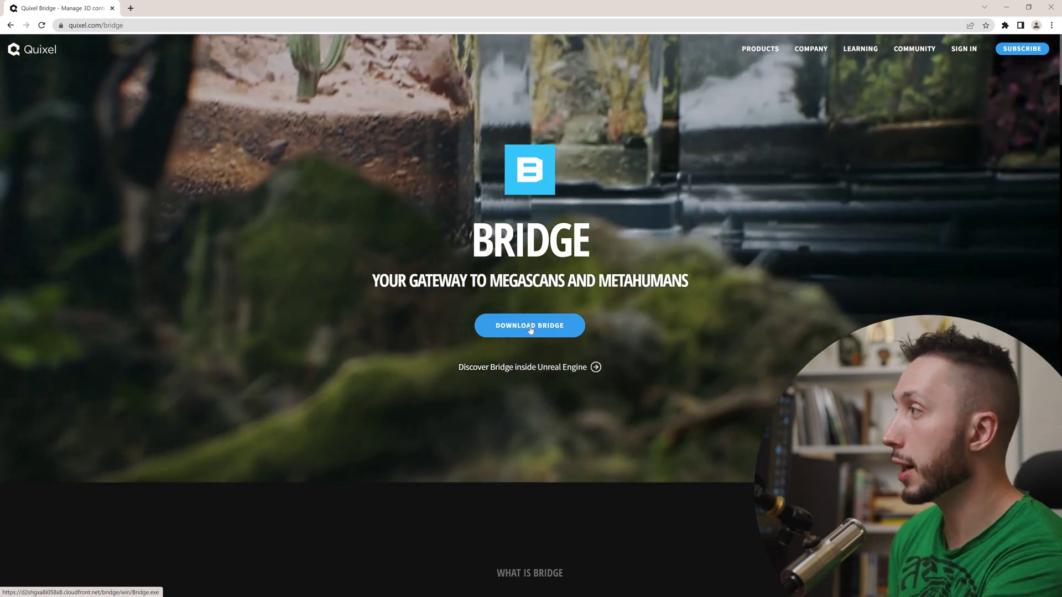
left_click(523, 326)
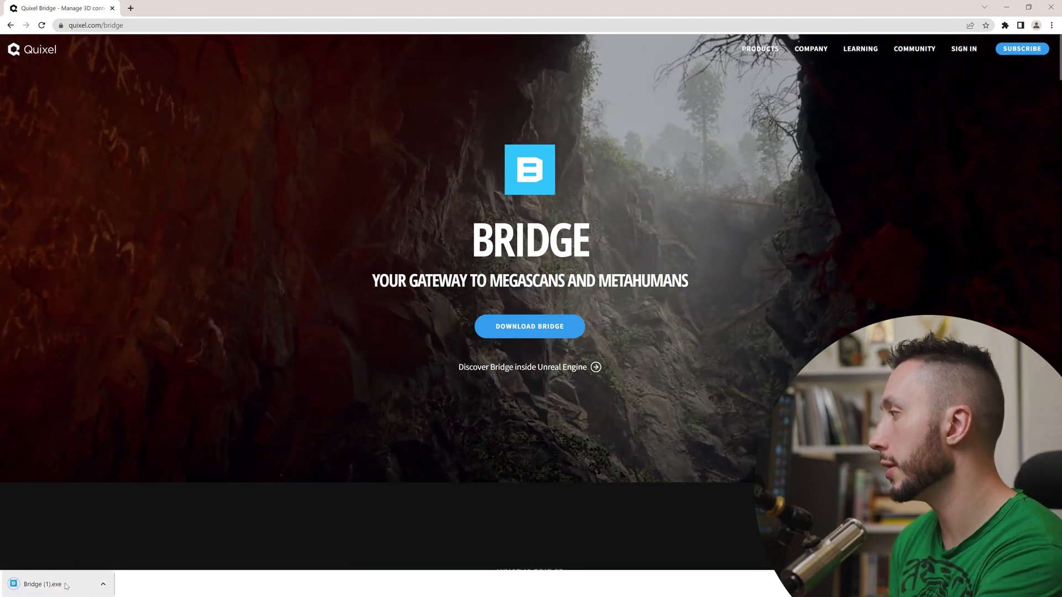
left_click(58, 587)
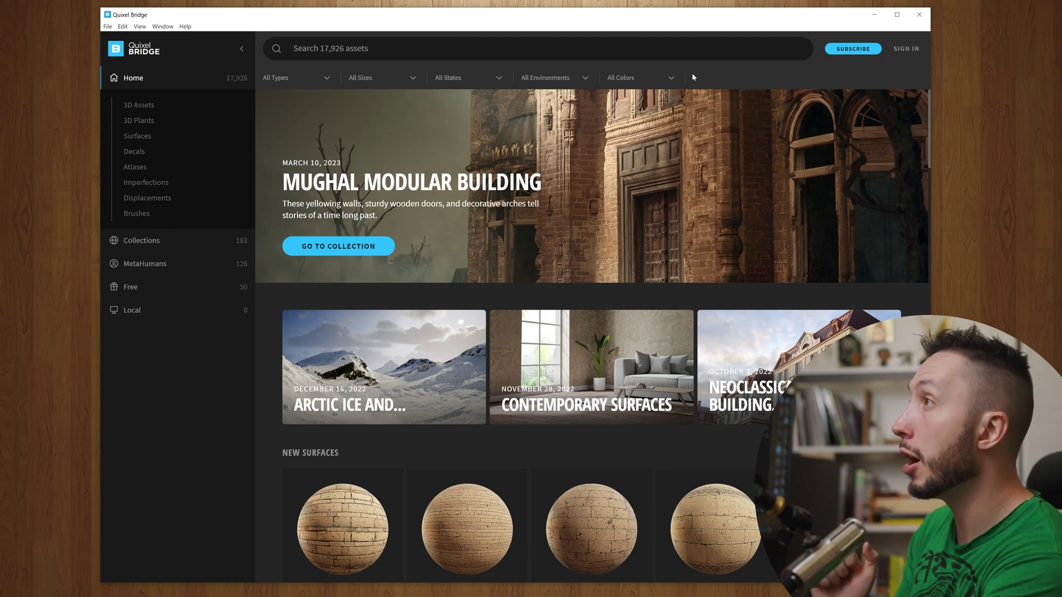
Sign in to the standalone Quixel Bridge and open its Export Settings.
left_click(906, 49)
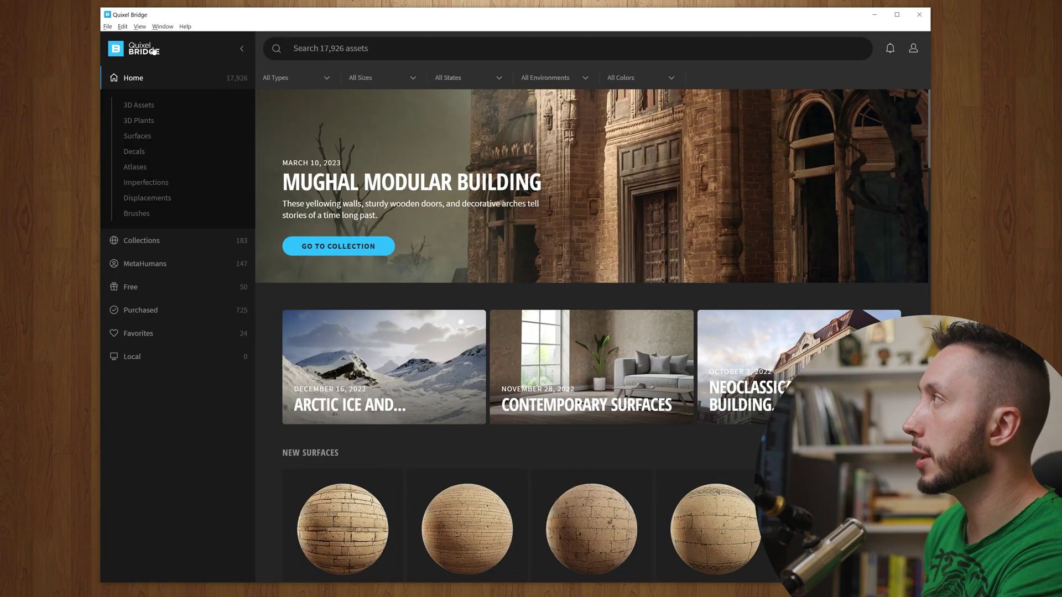
left_click(126, 27)
mouse_move(140, 26)
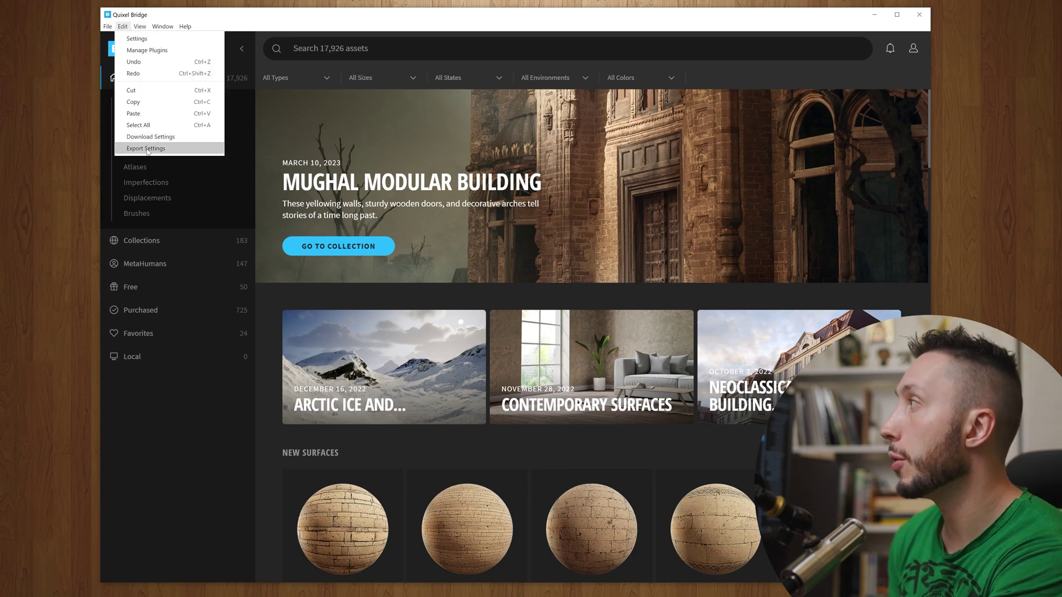
left_click(146, 149)
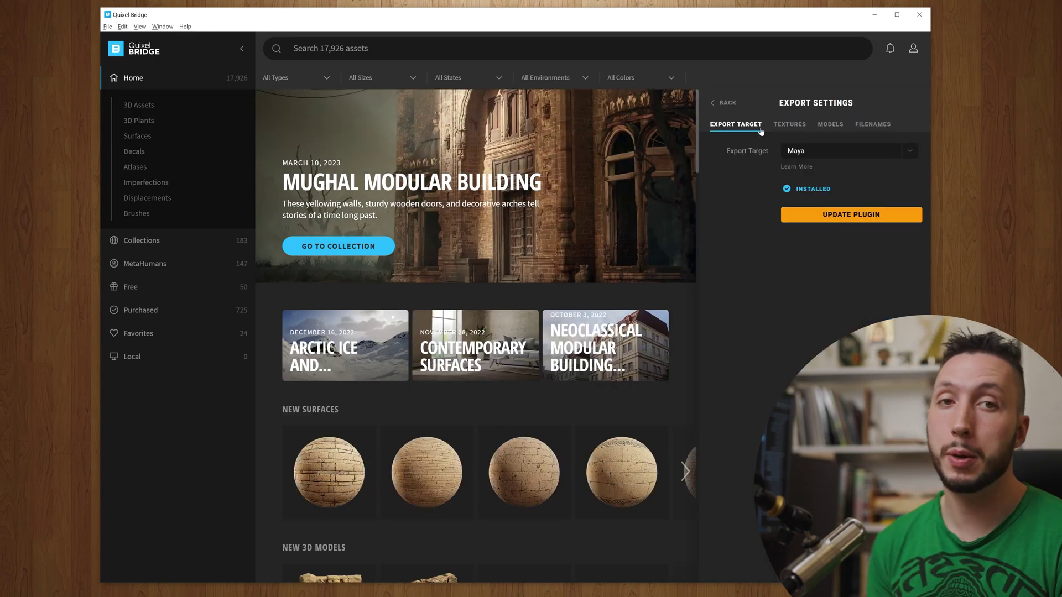
Look through the available export targets, keep Maya as the target and update its plugin.
left_click(842, 150)
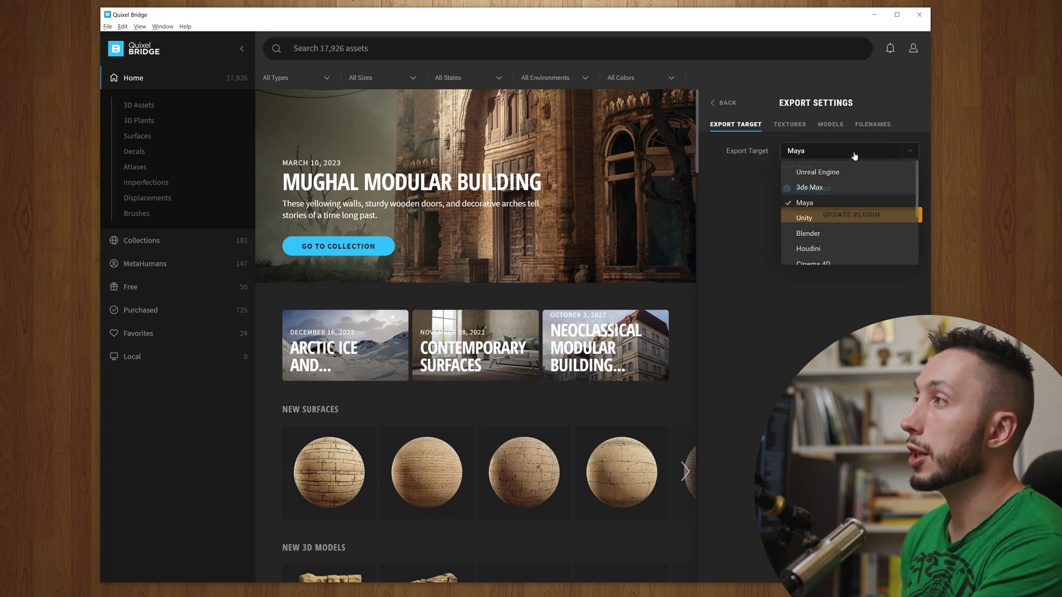
scroll(840, 228, "down", 4)
scroll(840, 228, "up", 4)
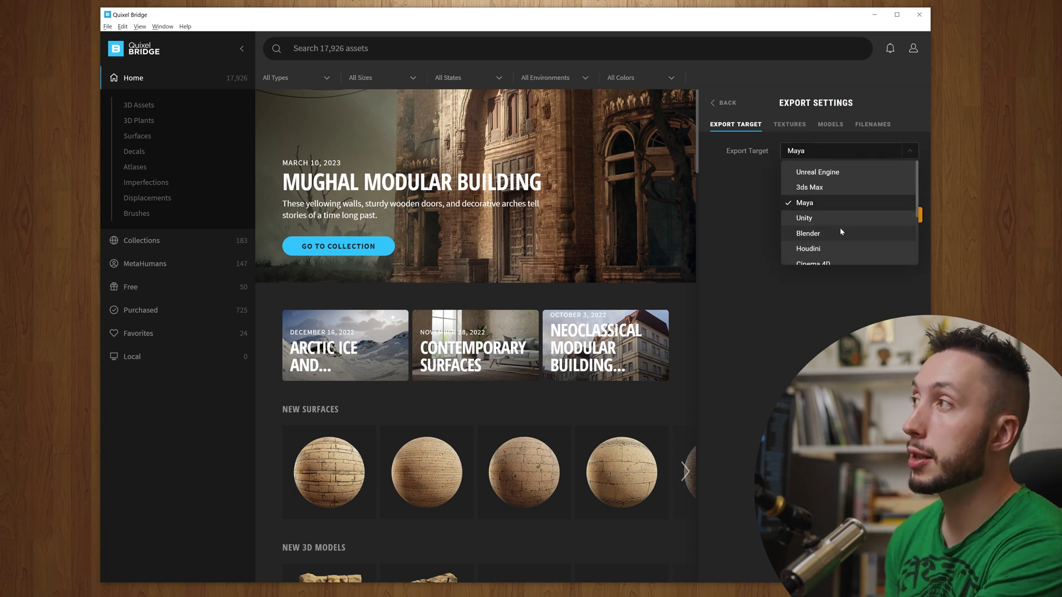
scroll(875, 217, "down", 2)
left_click(721, 218)
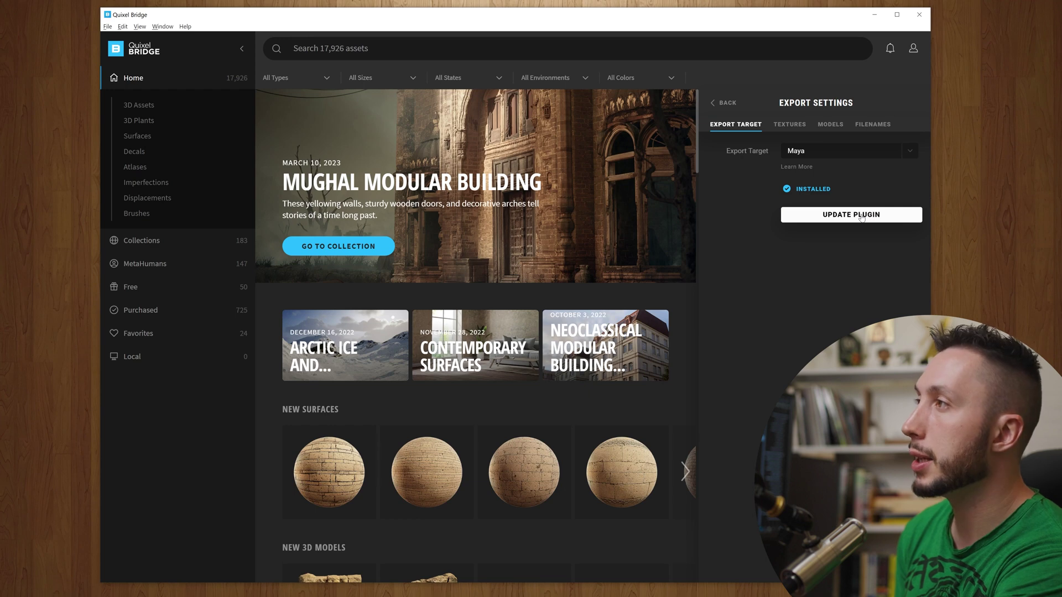
left_click(861, 216)
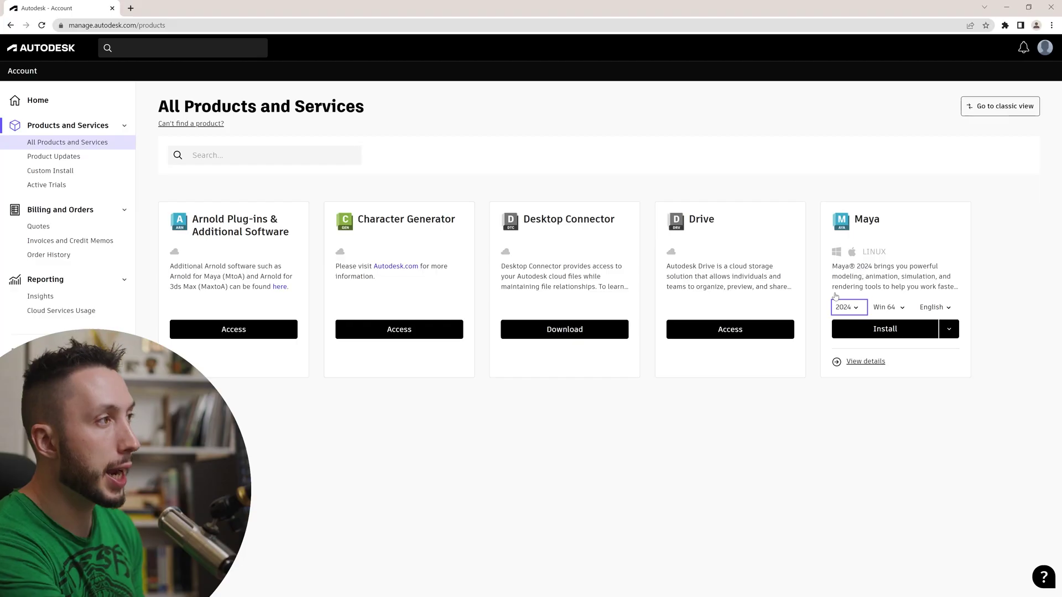
Choose version 2022 for Maya on the Autodesk account's products page in the browser.
left_click(862, 307)
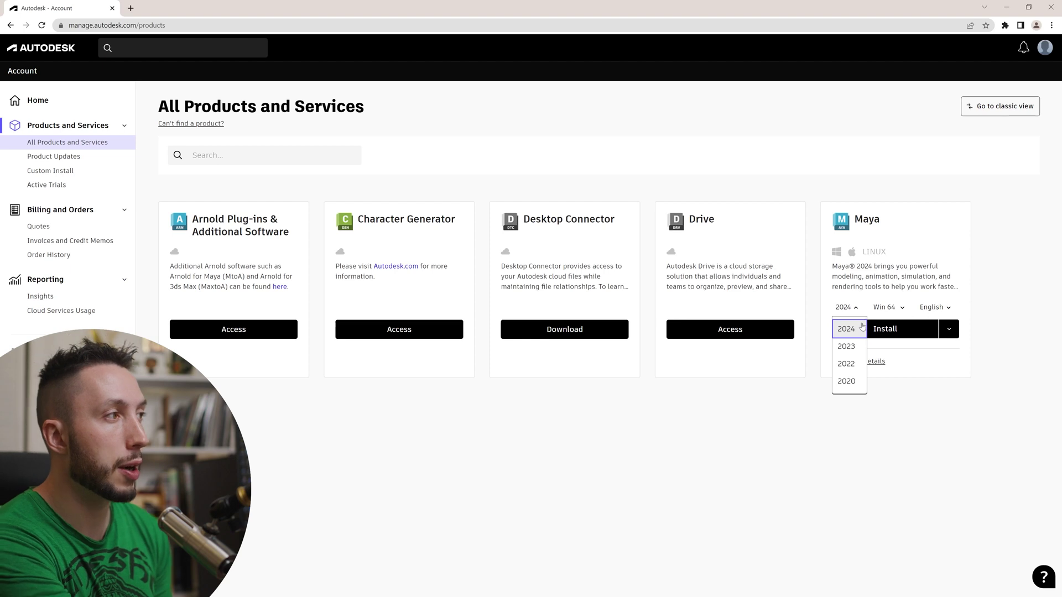
left_click(852, 364)
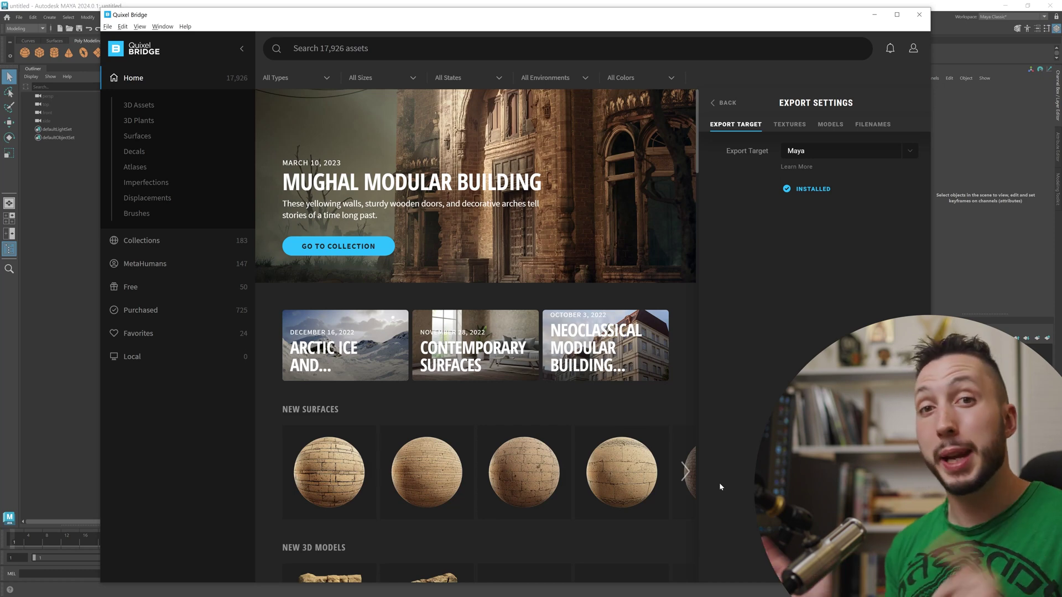
Show My MetaHumans UE5 in Quixel Bridge, and leave the export settings to bring up River's details.
left_click(175, 266)
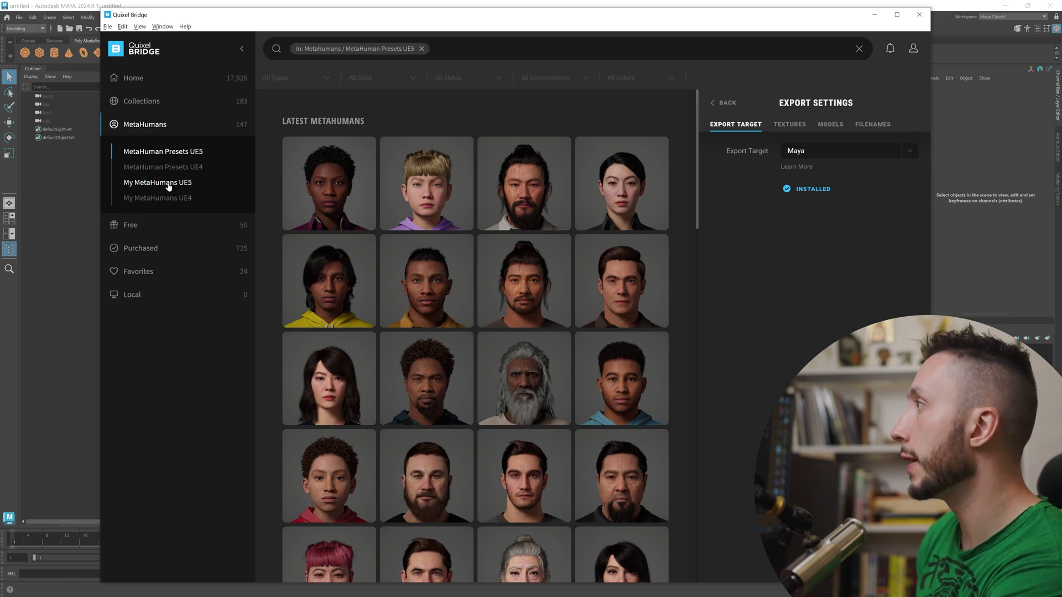
left_click(169, 183)
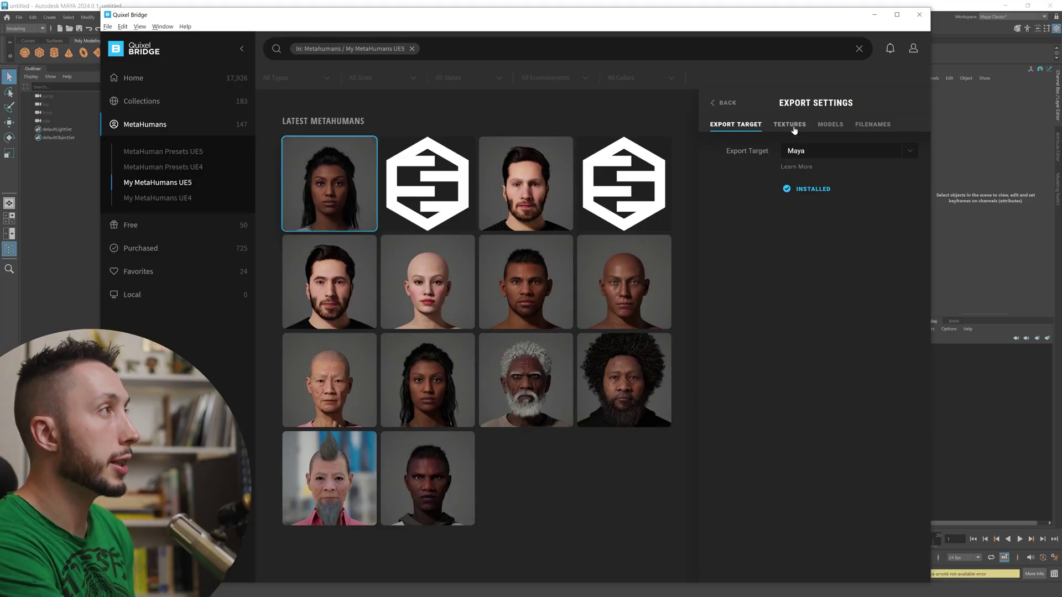
left_click(734, 105)
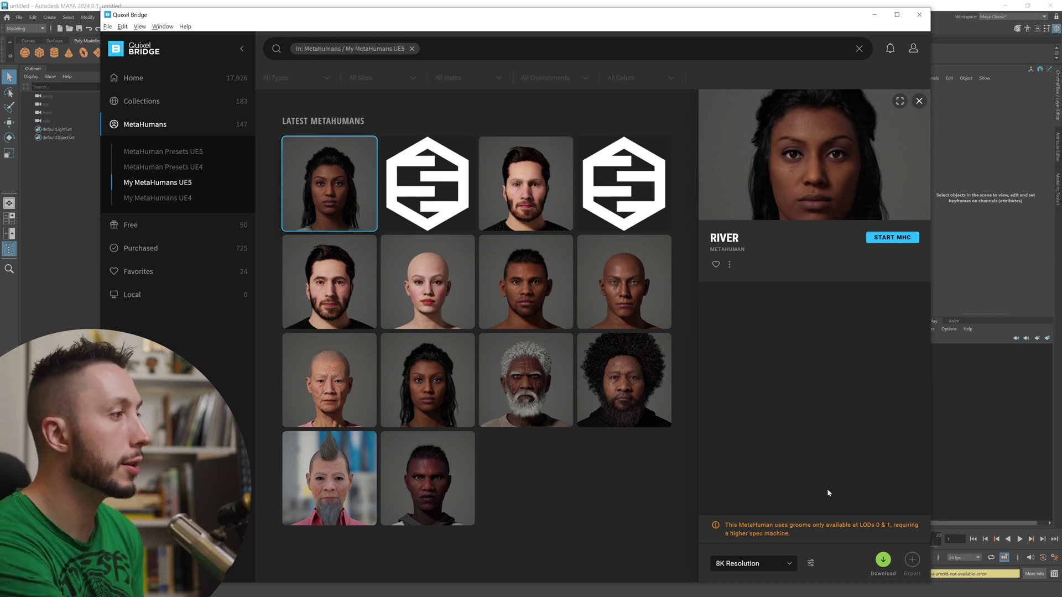
Set River's download resolution to 1K.
left_click(761, 563)
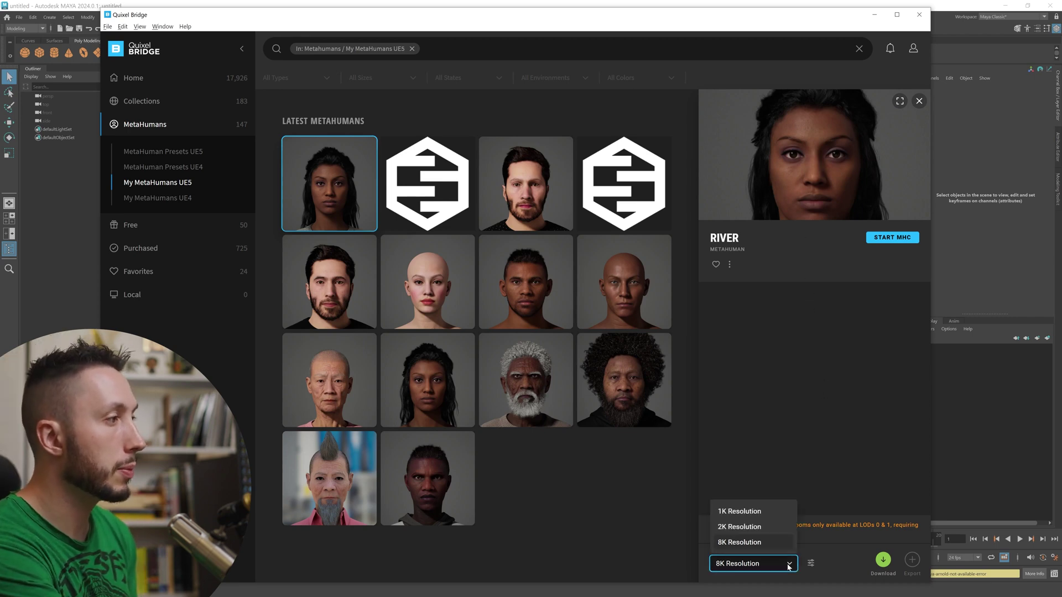
left_click(759, 512)
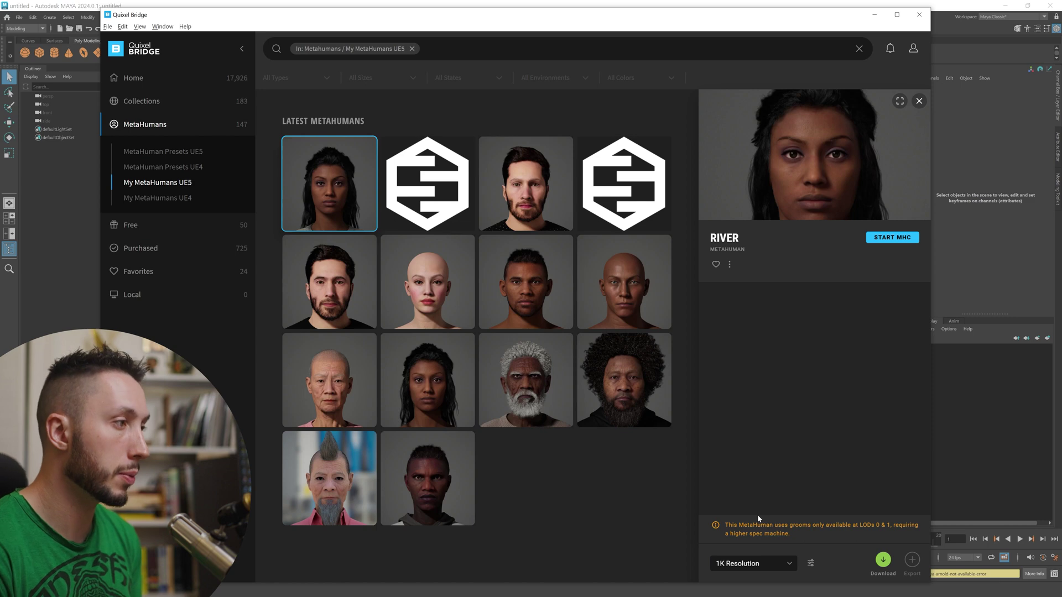
Check the model download settings, keep UAsset + Source Asset as the MetaHumans format, and download River.
left_click(812, 565)
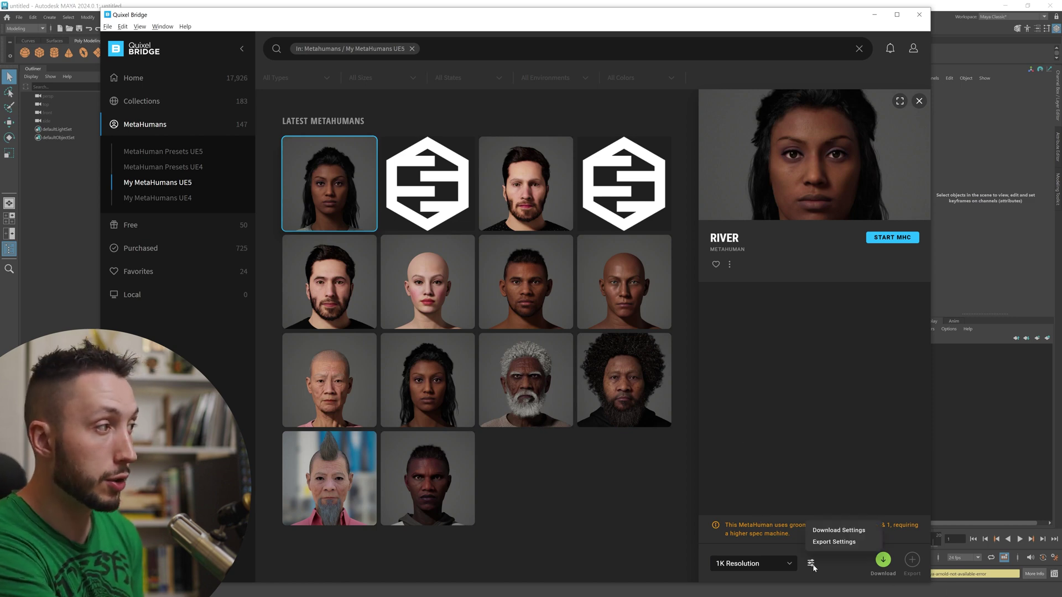
left_click(835, 531)
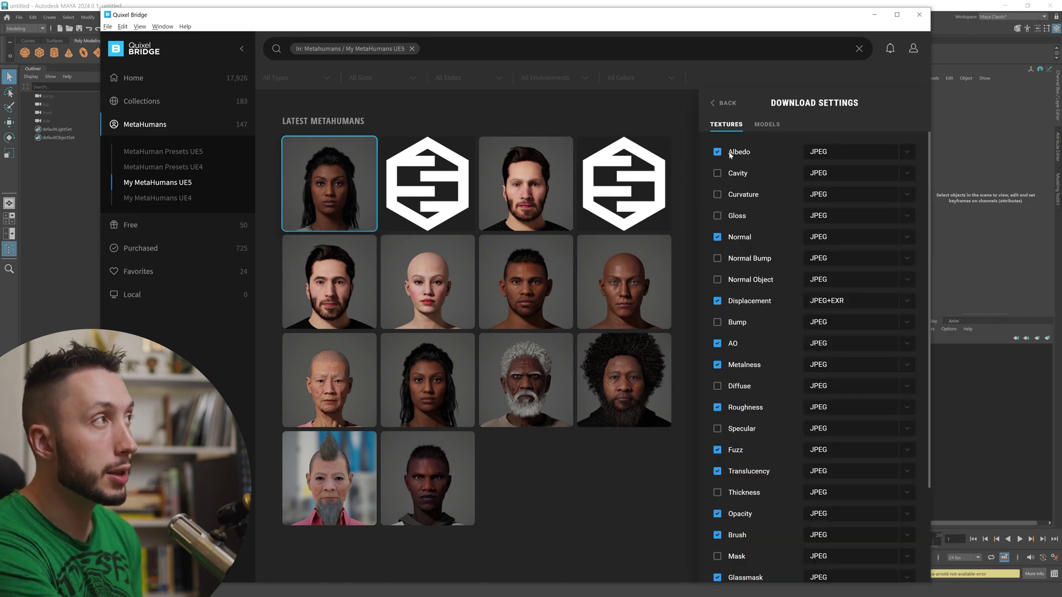
left_click(774, 125)
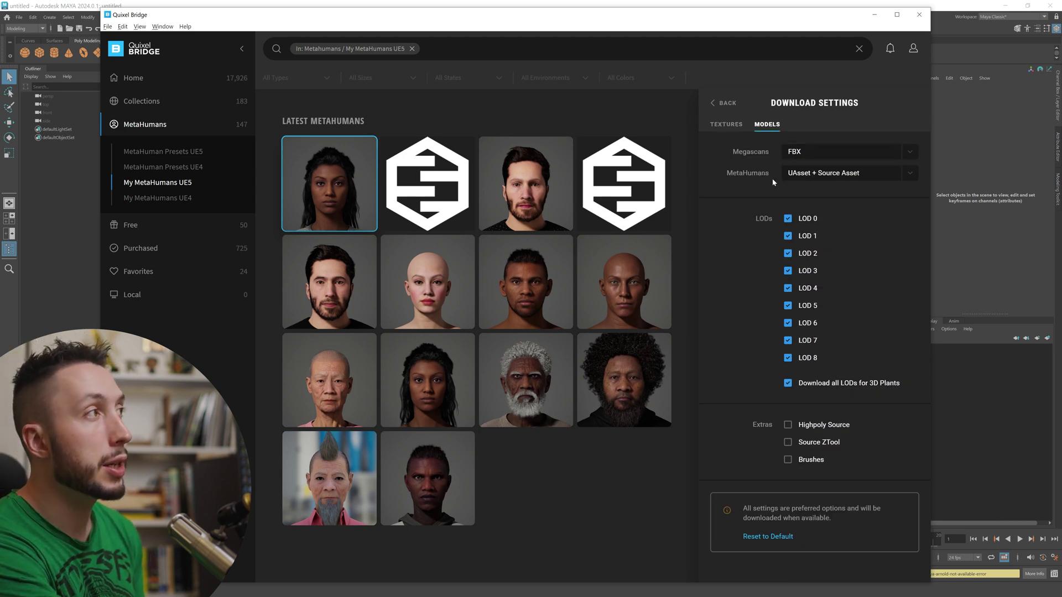
left_click(810, 175)
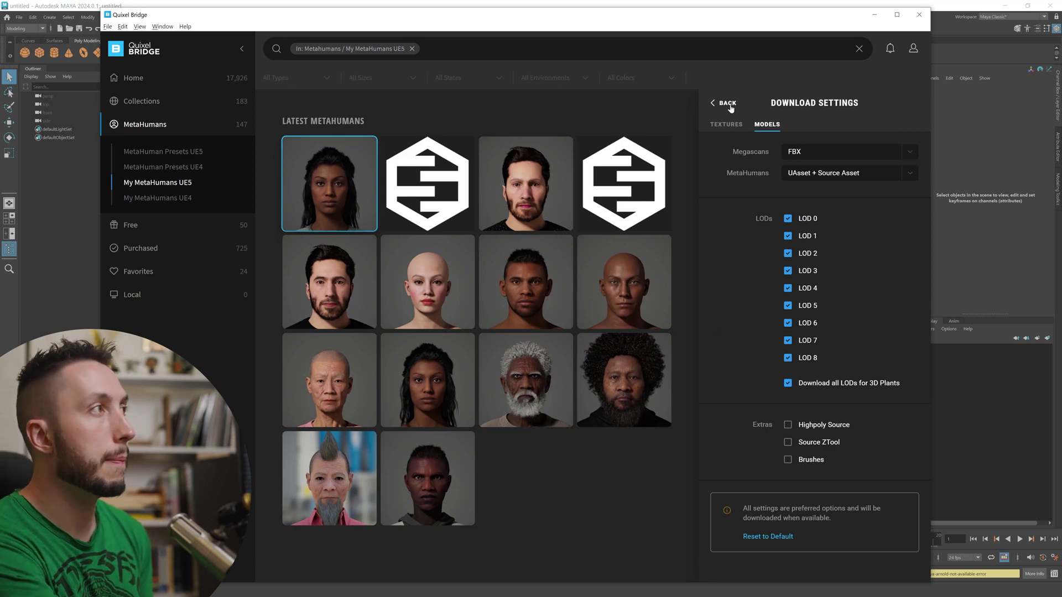
left_click(729, 104)
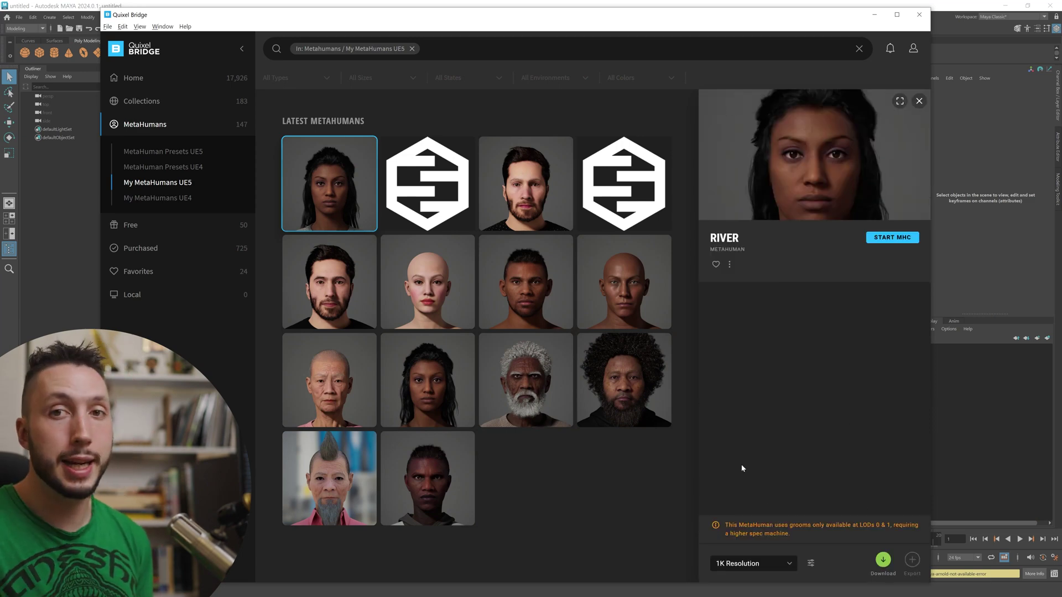
left_click(883, 560)
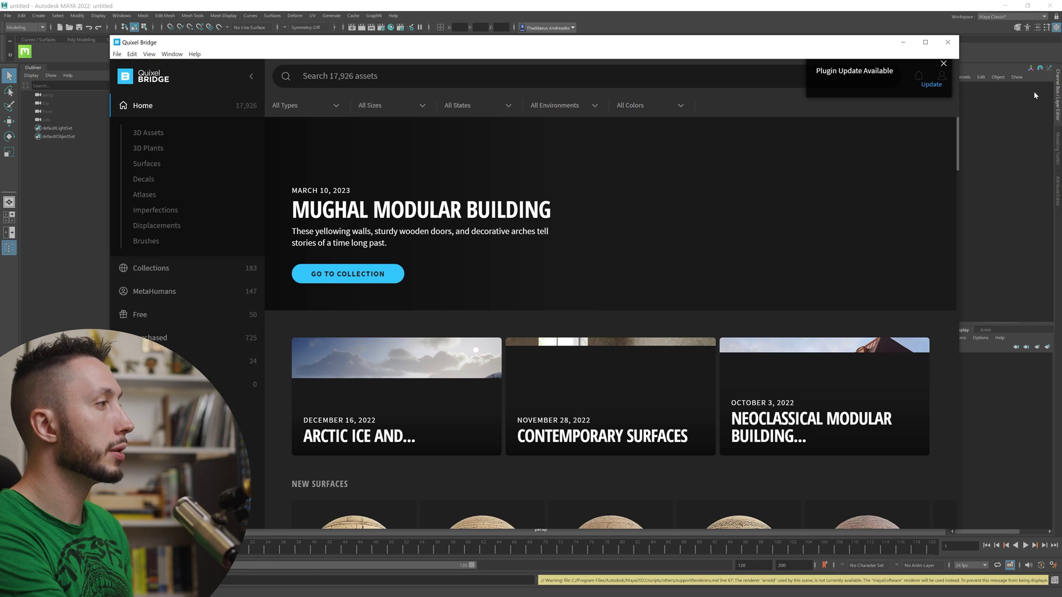
Export the downloaded River from My MetaHumans UE5 to Maya and confirm the MetaHuman import there.
left_click(169, 297)
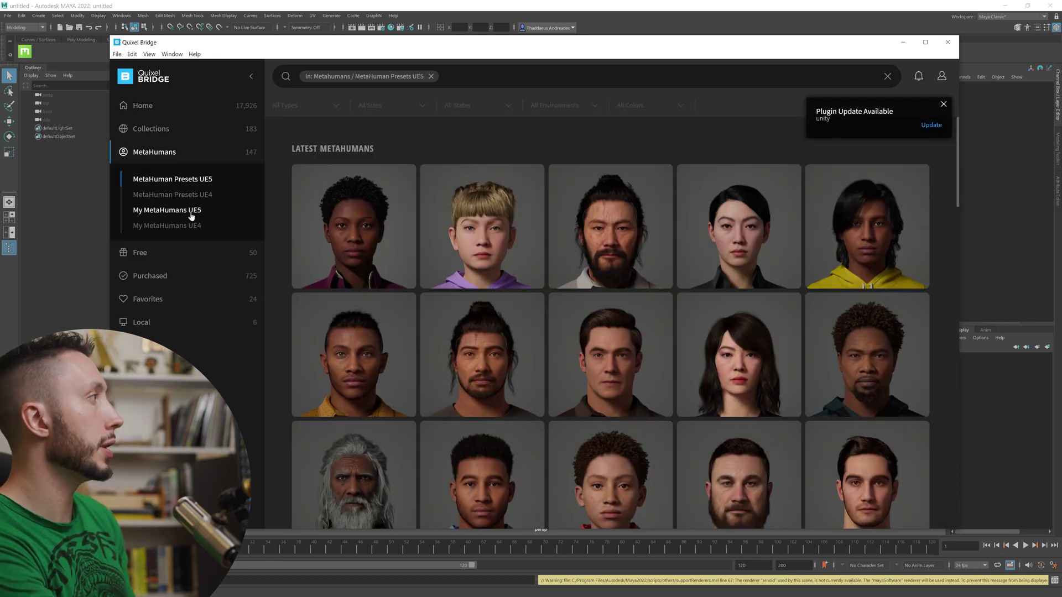
left_click(192, 211)
left_click(353, 226)
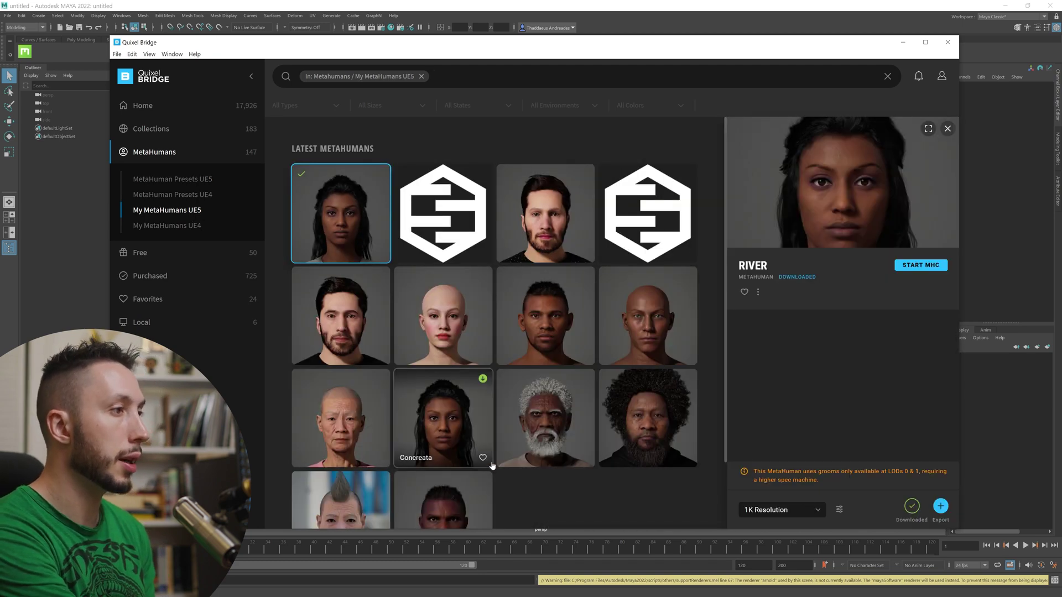
left_click(942, 506)
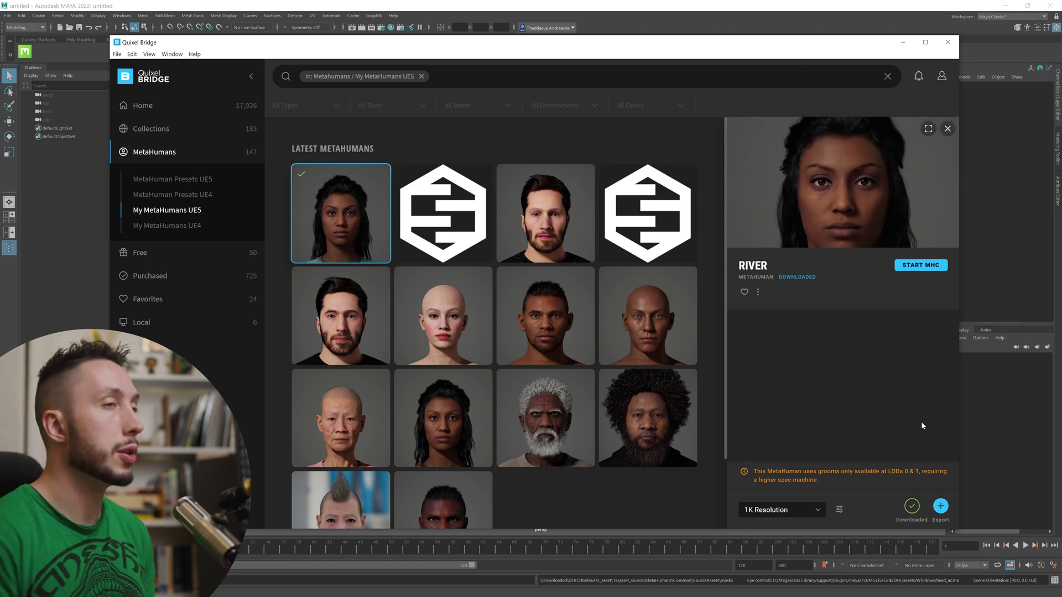
left_click(903, 42)
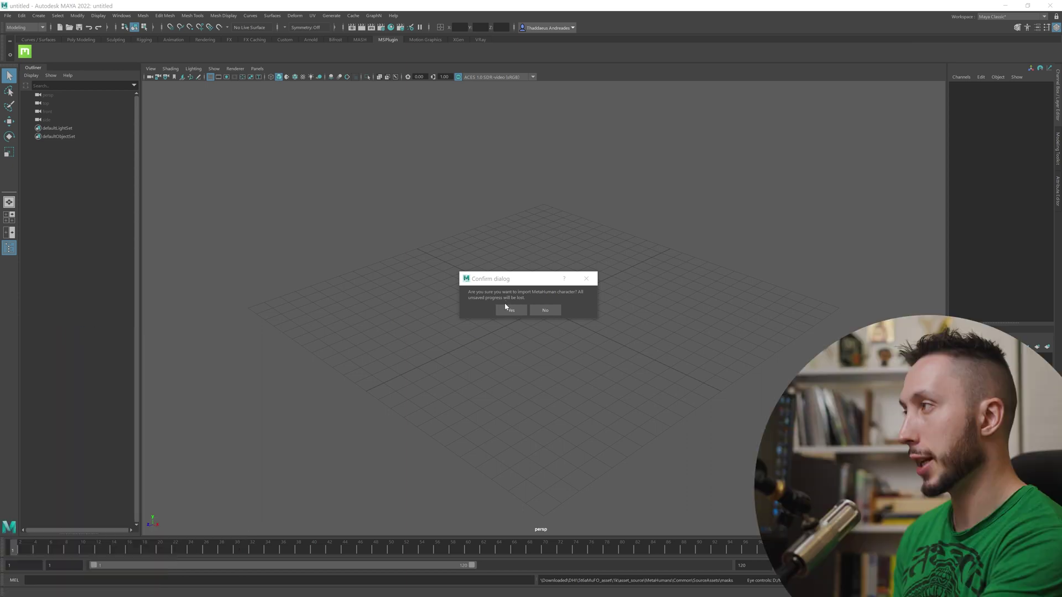
left_click(508, 310)
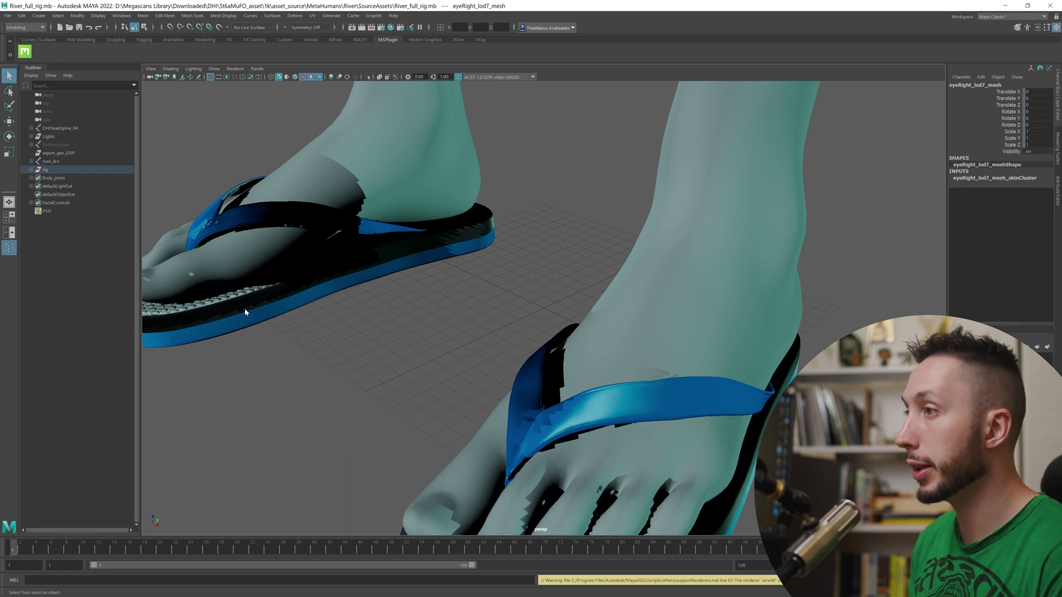
Frame the whole imported character, clear the selection, and examine the head and its facial control boards.
key("a")
left_click(436, 327)
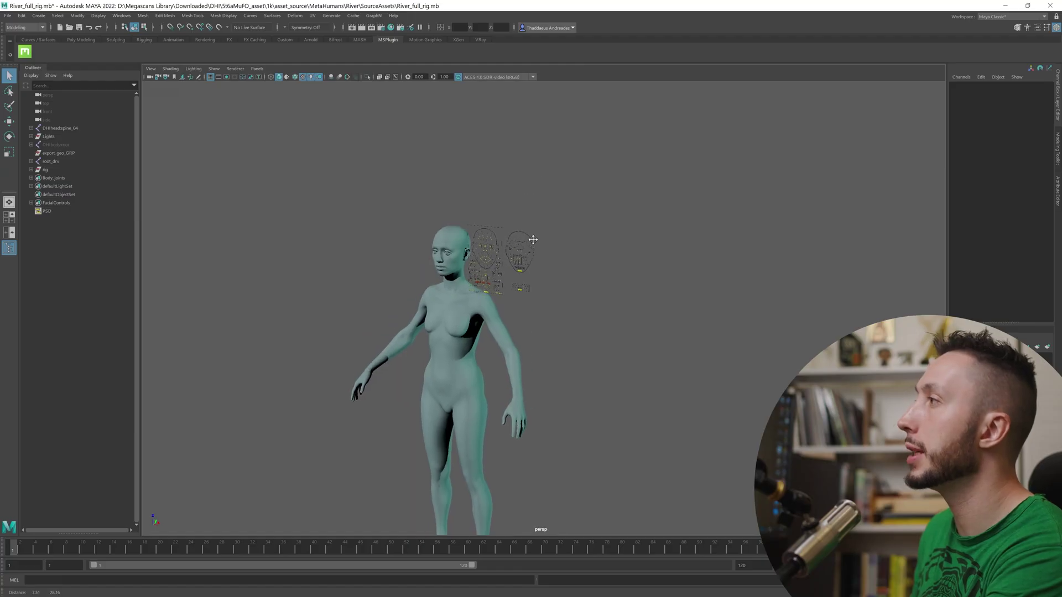
scroll(489, 314, "up", 5)
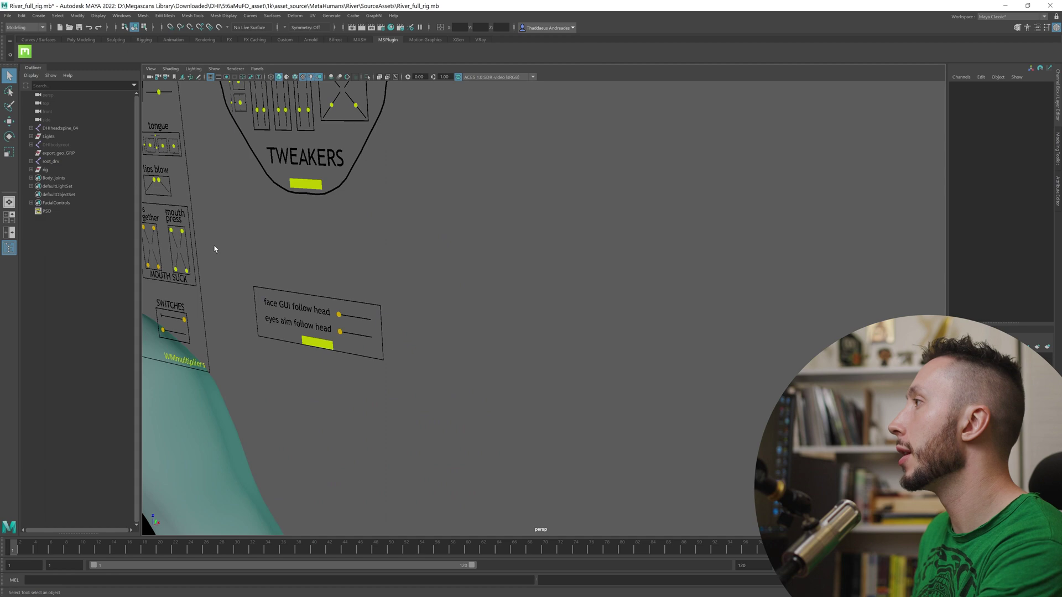
scroll(488, 314, "down", 5)
scroll(514, 264, "up", 1)
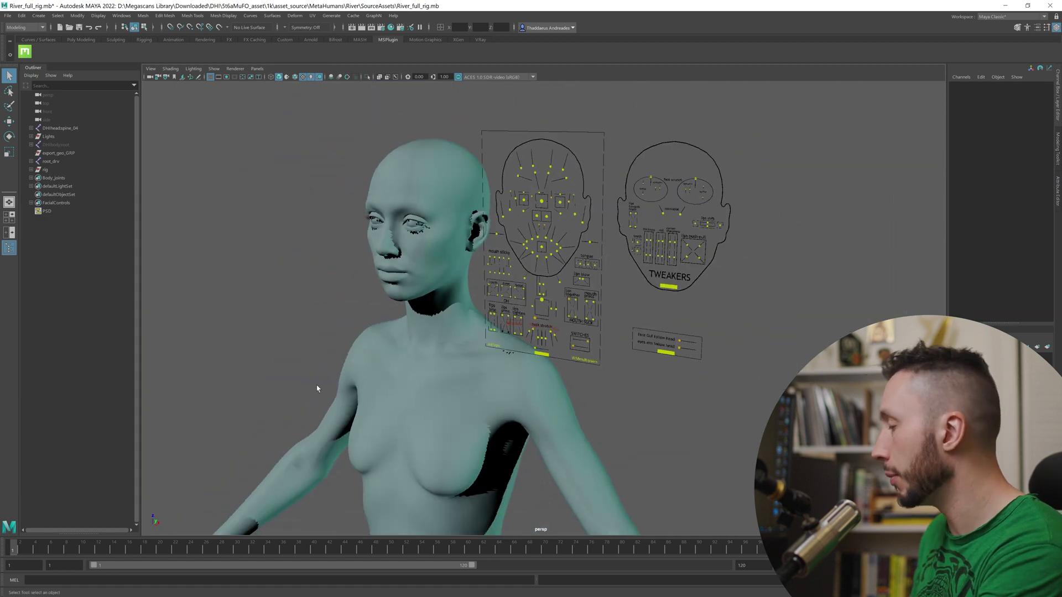
Display the character in wireframe and inspect its mesh and the DHIhead:spine_04 joint, leaving nothing selected.
key("4")
middle_click_drag(317, 389, 370, 226, "alt")
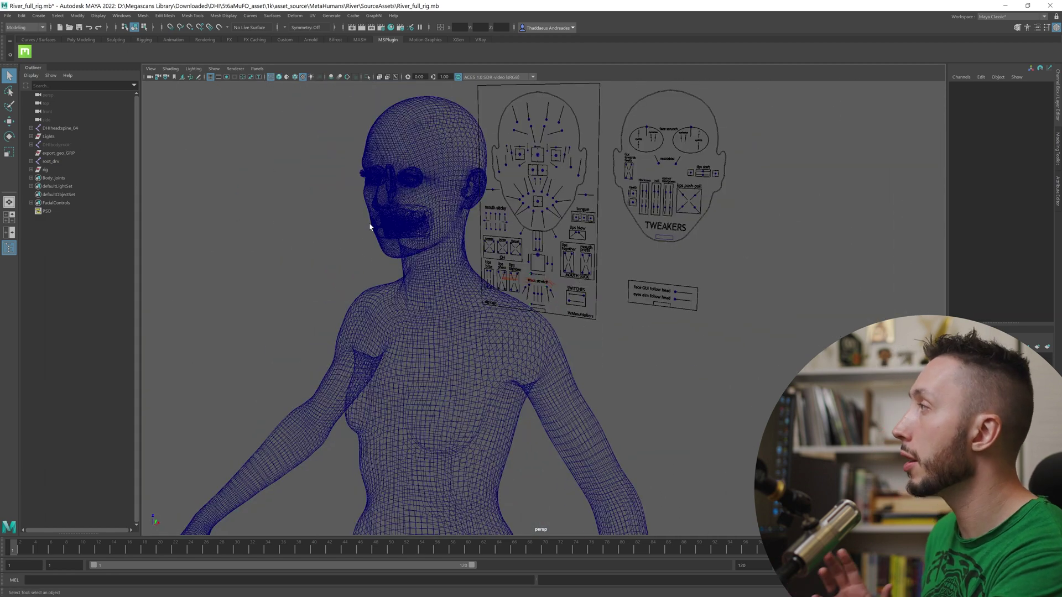
left_click(61, 129)
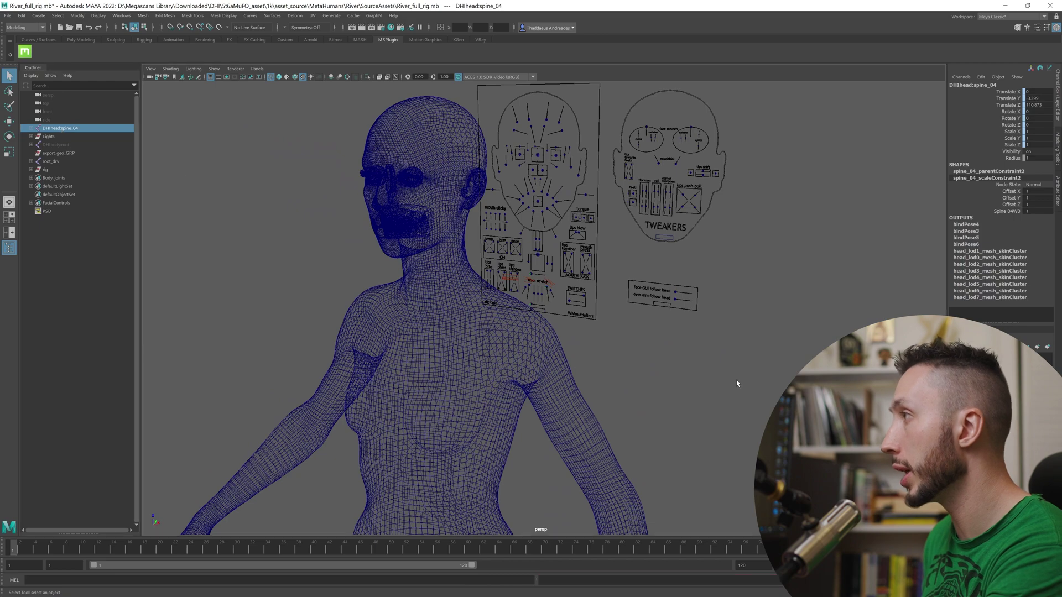
left_click(737, 384)
scroll(736, 403, "down", 4)
scroll(625, 315, "down", 3)
left_click_drag(626, 315, 596, 311, "alt")
scroll(518, 227, "up", 4)
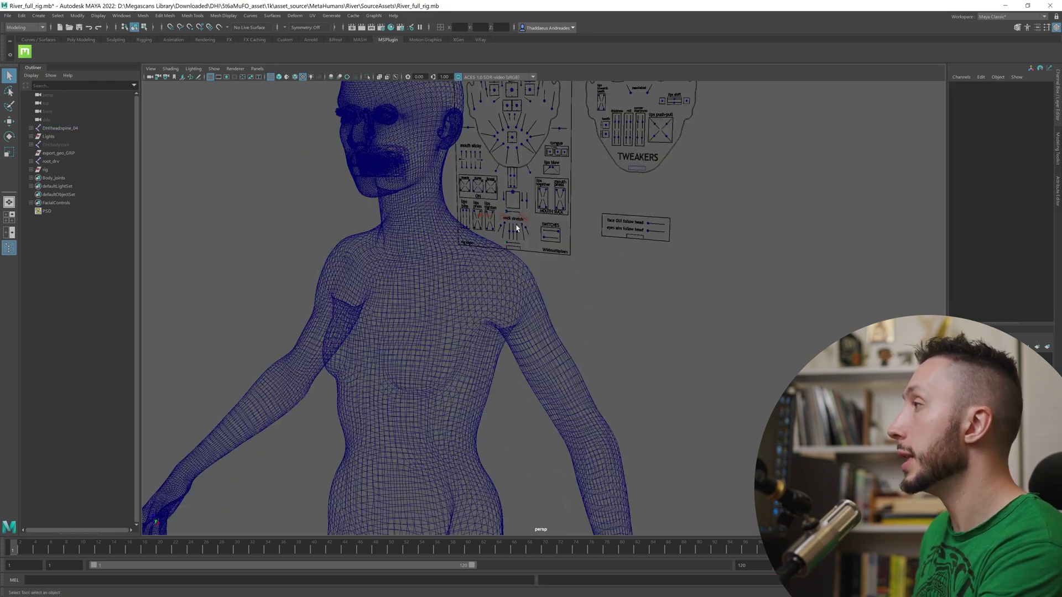
Return to shaded display, move the central mouth control on the face board slightly, and deselect it to view the body.
key("5")
scroll(502, 227, "down", 3)
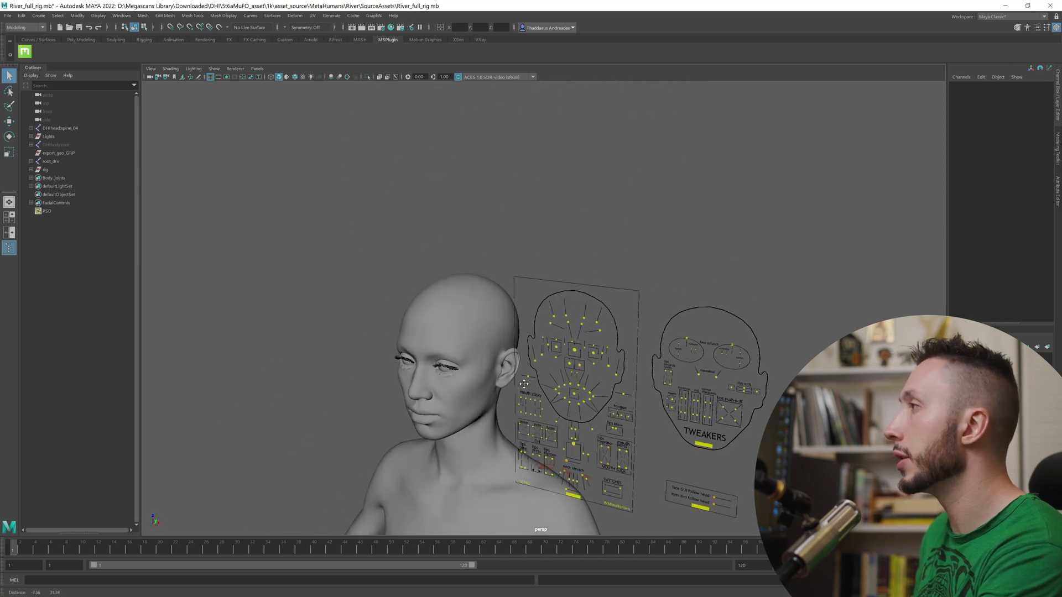
scroll(566, 412, "up", 6)
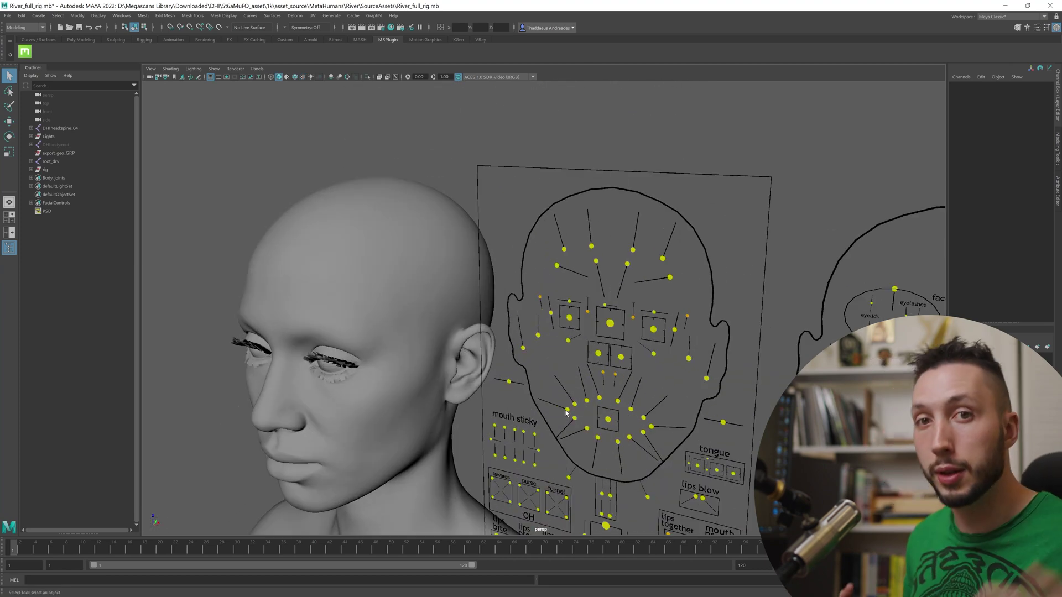
left_click(607, 418)
key("w")
left_click_drag(607, 418, 625, 397)
scroll(628, 442, "down", 5)
left_click(630, 479)
middle_click_drag(630, 480, 570, 298, "alt")
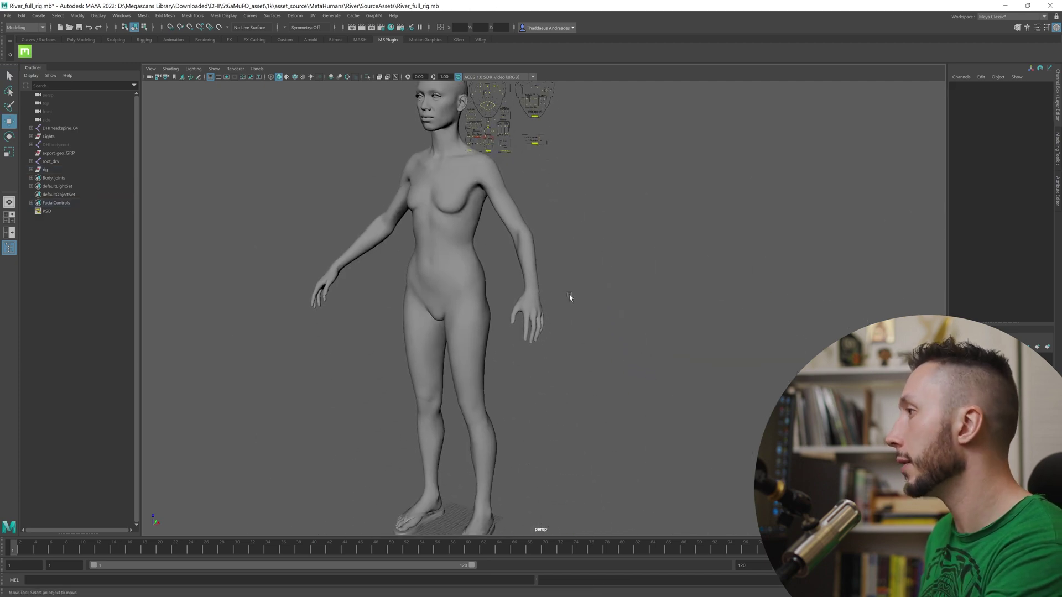
left_click_drag(570, 297, 528, 255, "alt")
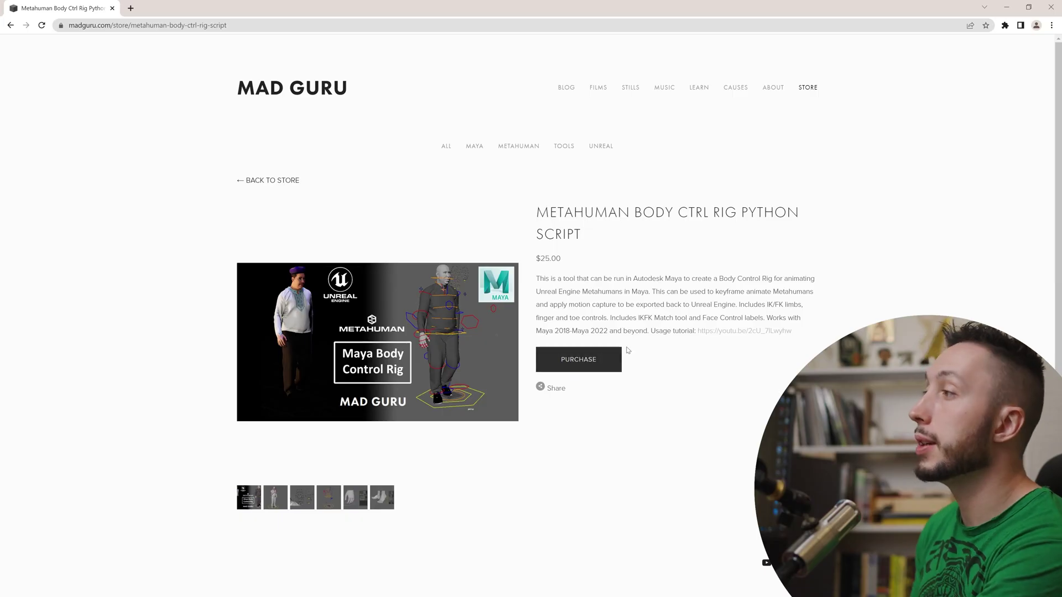
Leave the browser, extract the meta_body_ctrl archive in Downloads, and open its inner meta_body_ctrl folder.
left_click(1013, 8)
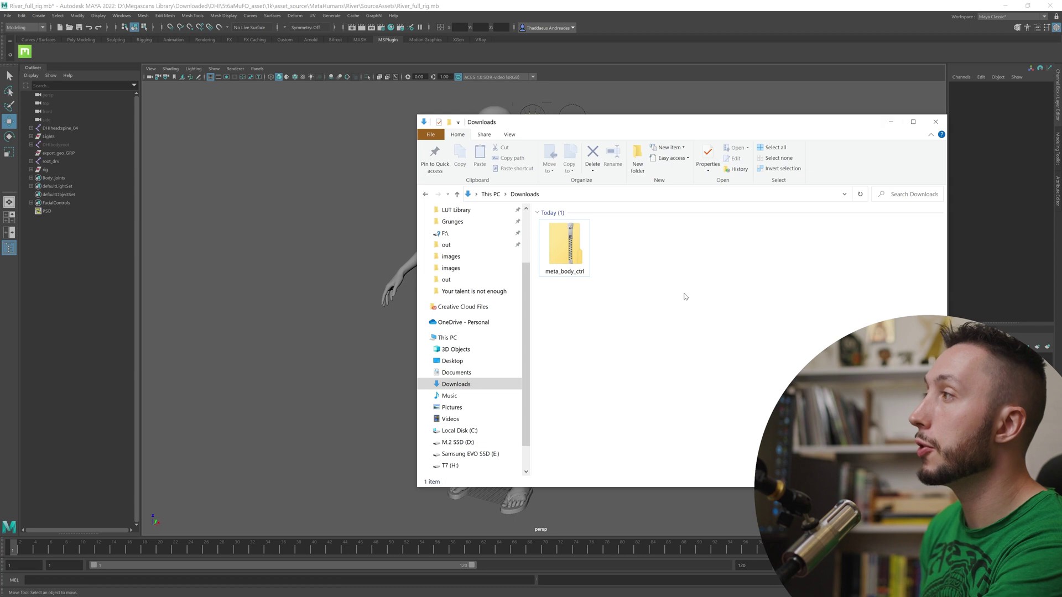
right_click(567, 258)
left_click(496, 312)
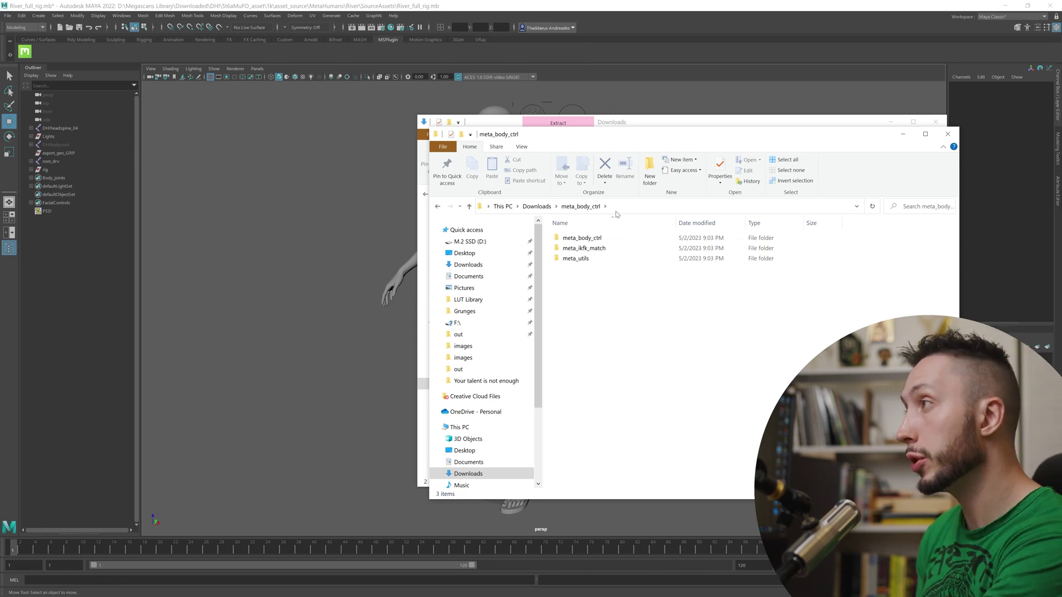
double_click(606, 237)
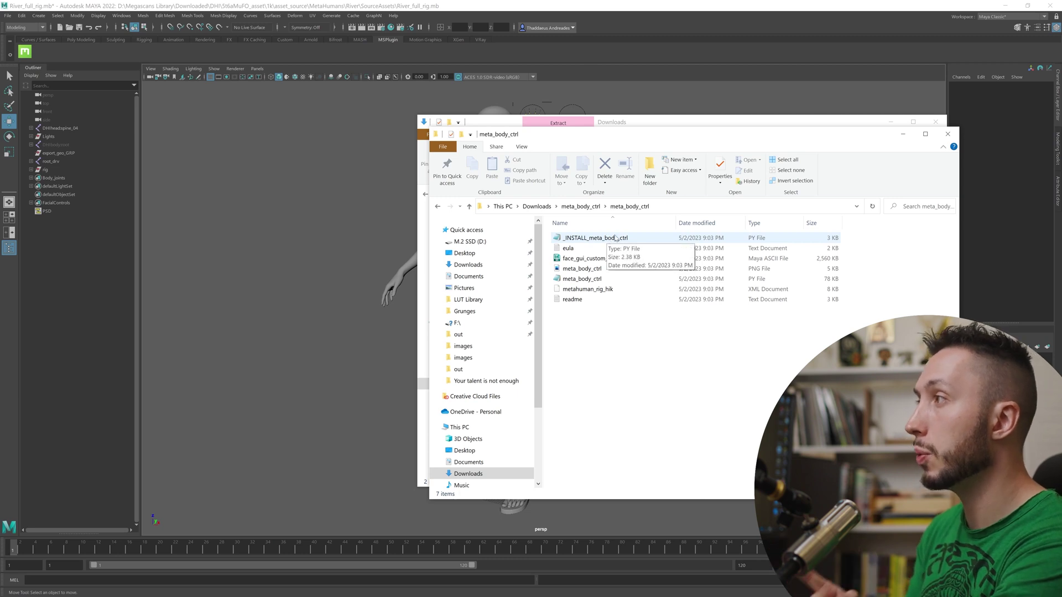
Install the body control rig script by dropping _INSTALL_meta_body_ctrl into Maya's viewport, and minimize the Explorer windows.
left_click_drag(595, 238, 309, 260)
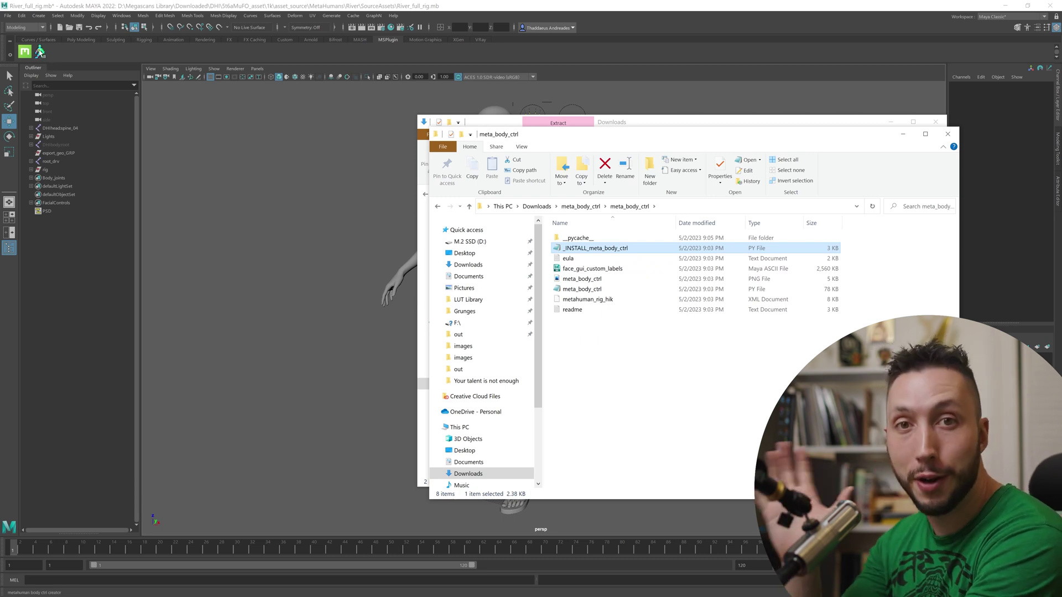
left_click(903, 134)
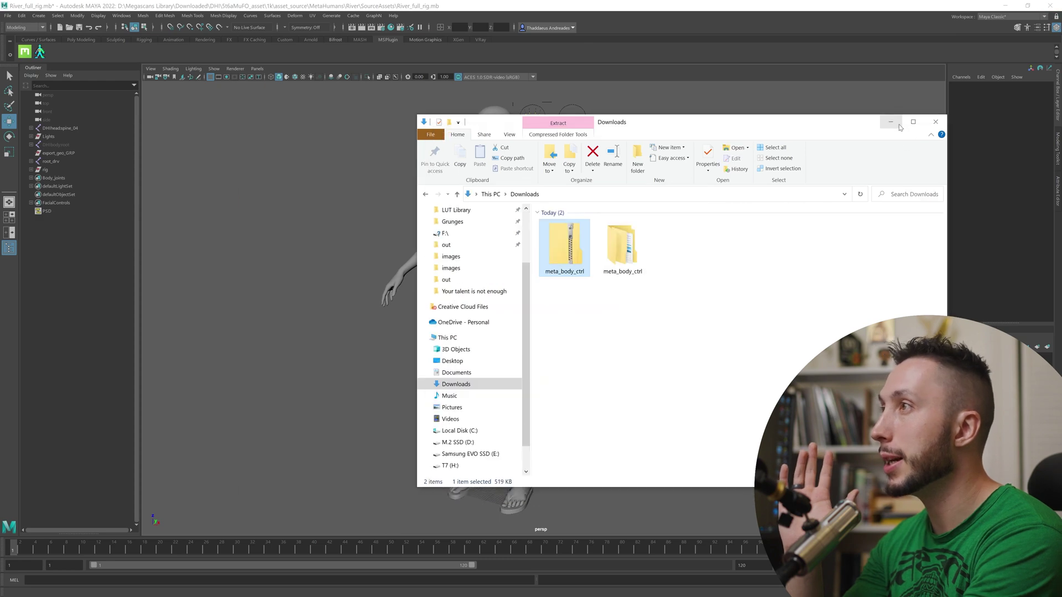
left_click(891, 121)
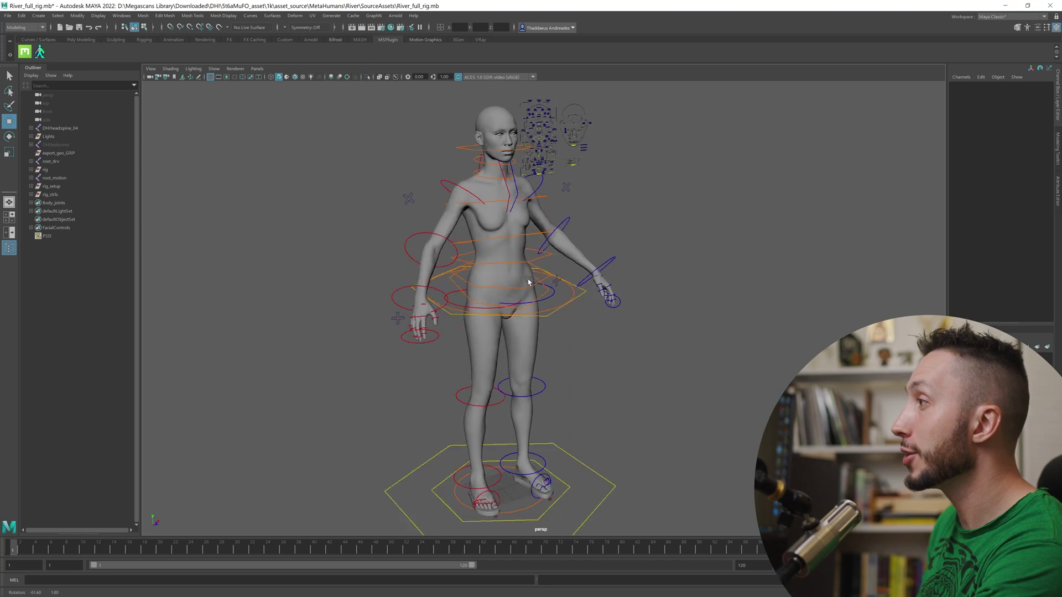
Test the body control rig by moving body_ctrl at the hips, and pick another body control for rotation.
left_click_drag(528, 282, 635, 354, "alt")
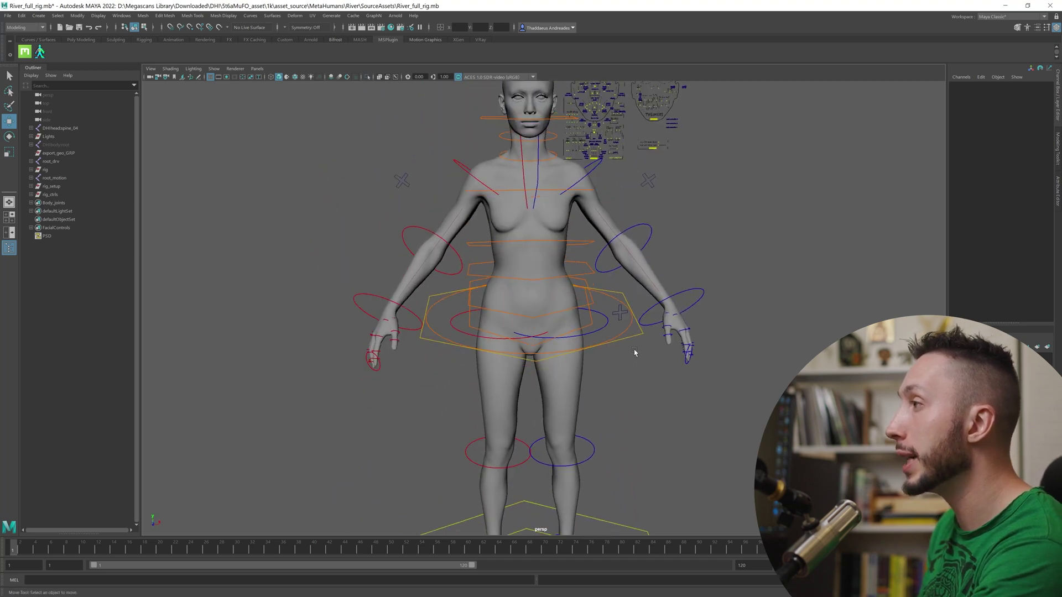
left_click(633, 334)
scroll(633, 346, "down", 3)
scroll(433, 316, "up", 3)
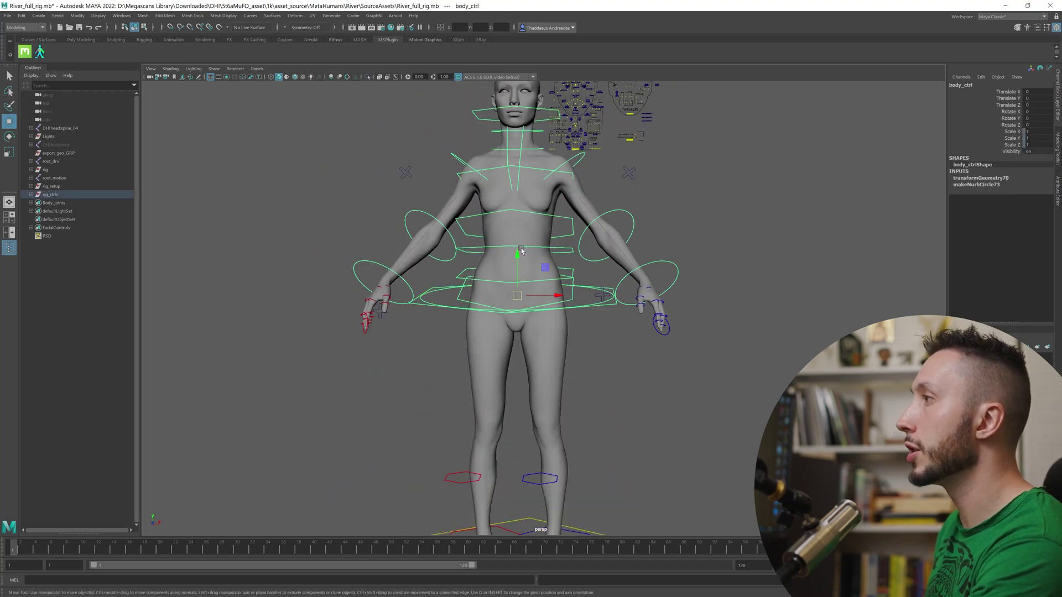
middle_click_drag(542, 348, 554, 342)
left_click_drag(602, 359, 597, 233, "alt")
left_click(597, 242)
key("e")
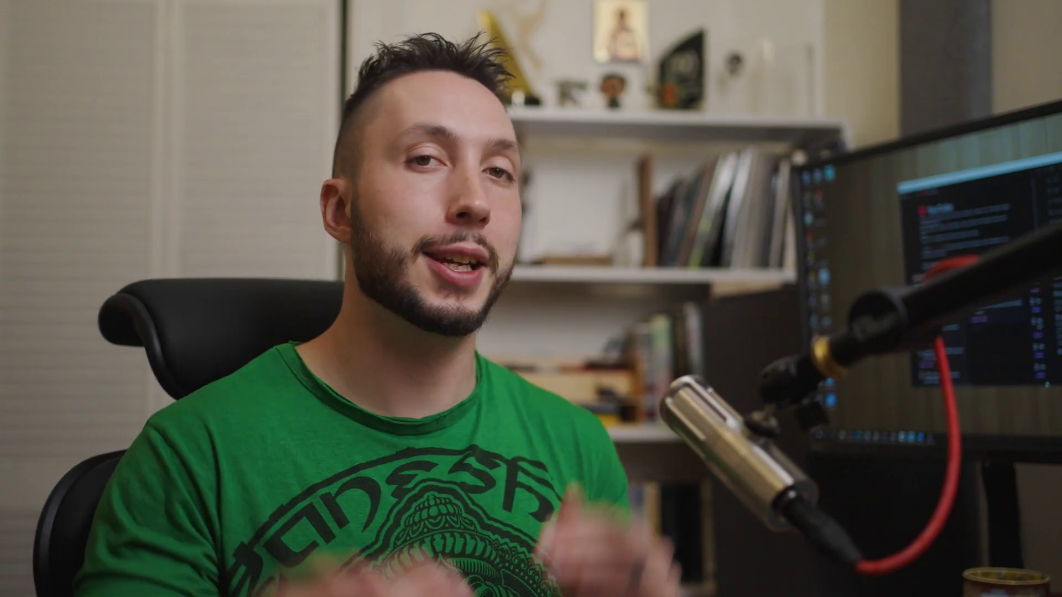
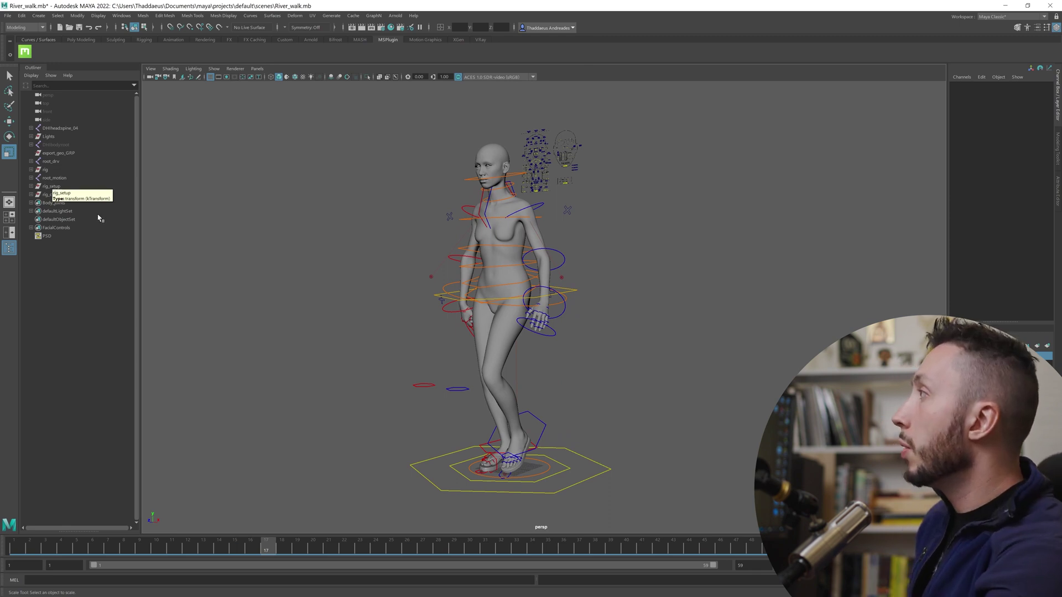
Select the DHIbody:root joint with its entire hierarchy and expand the root and pelvis levels in the Outliner.
left_click(59, 146)
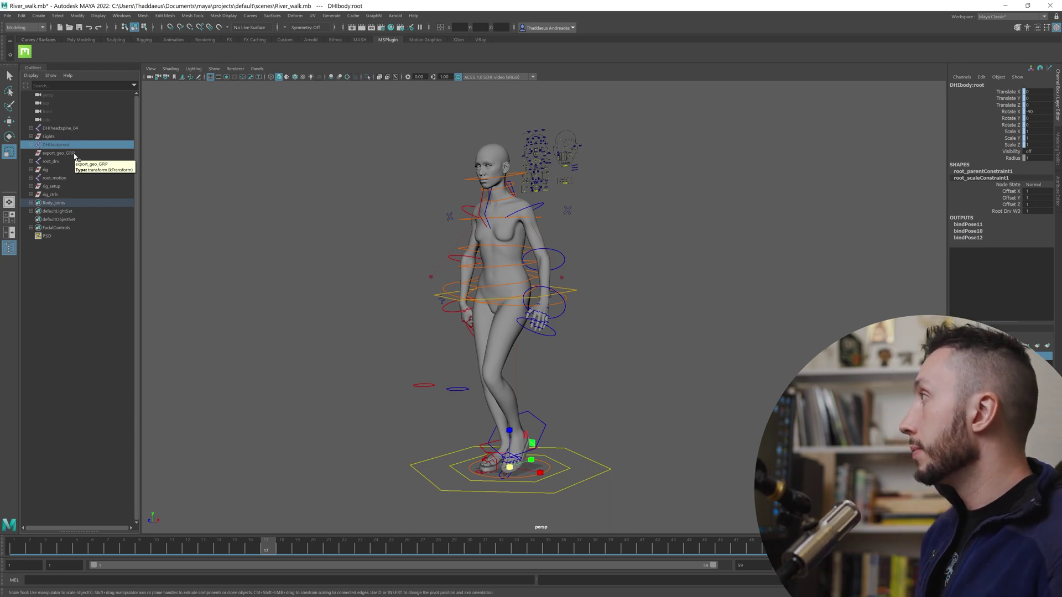
left_click(58, 16)
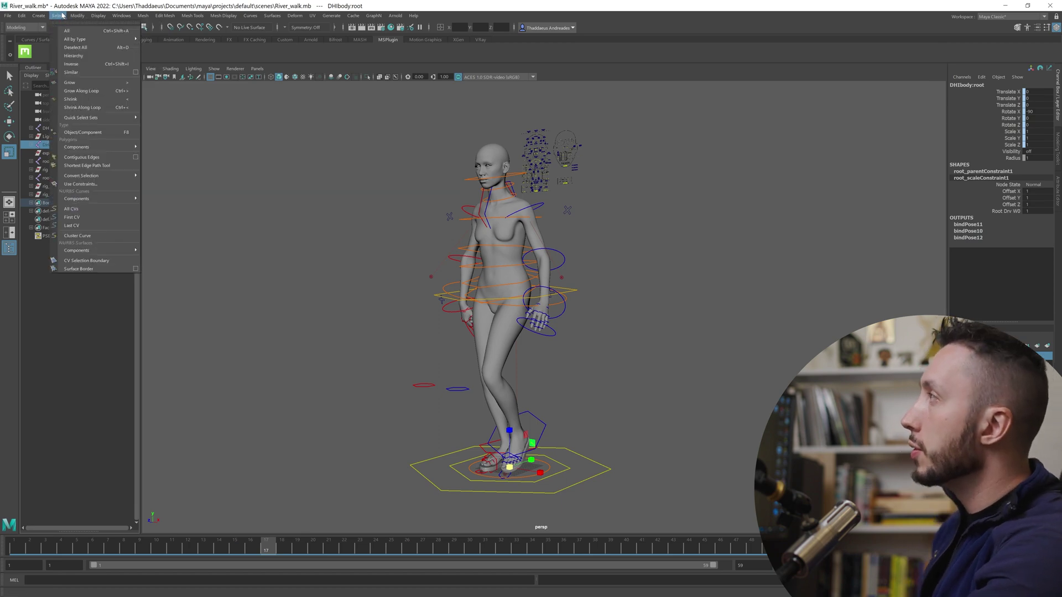
left_click(73, 55)
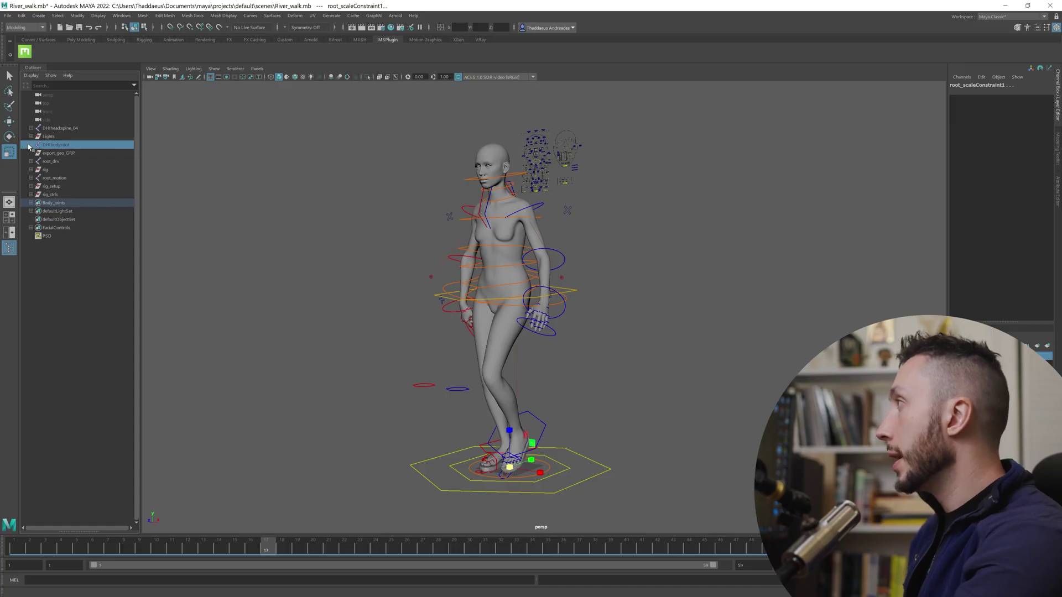
left_click(31, 145)
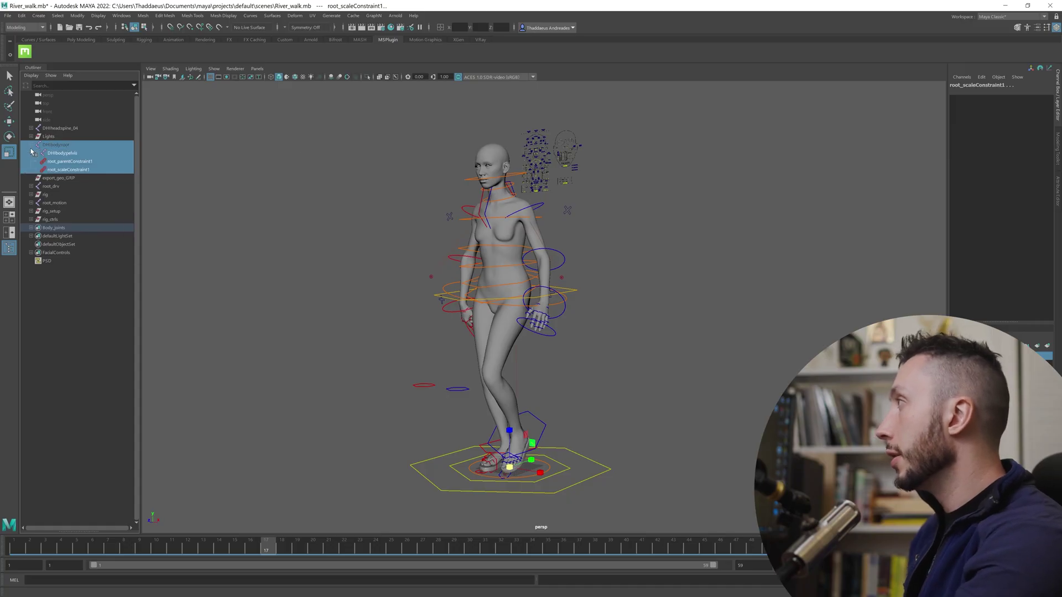
left_click(36, 153)
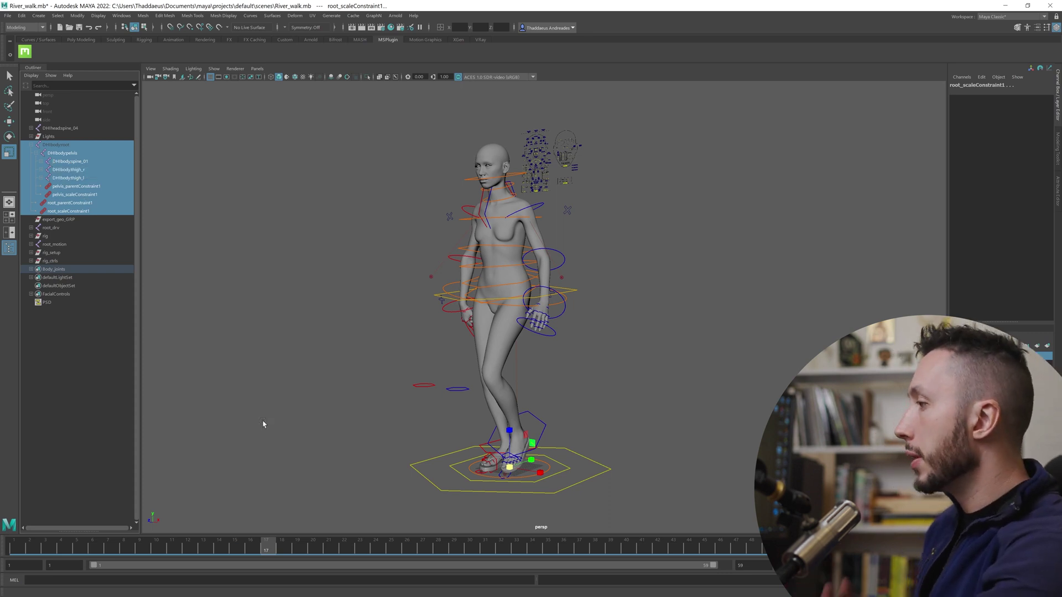
left_click(8, 15)
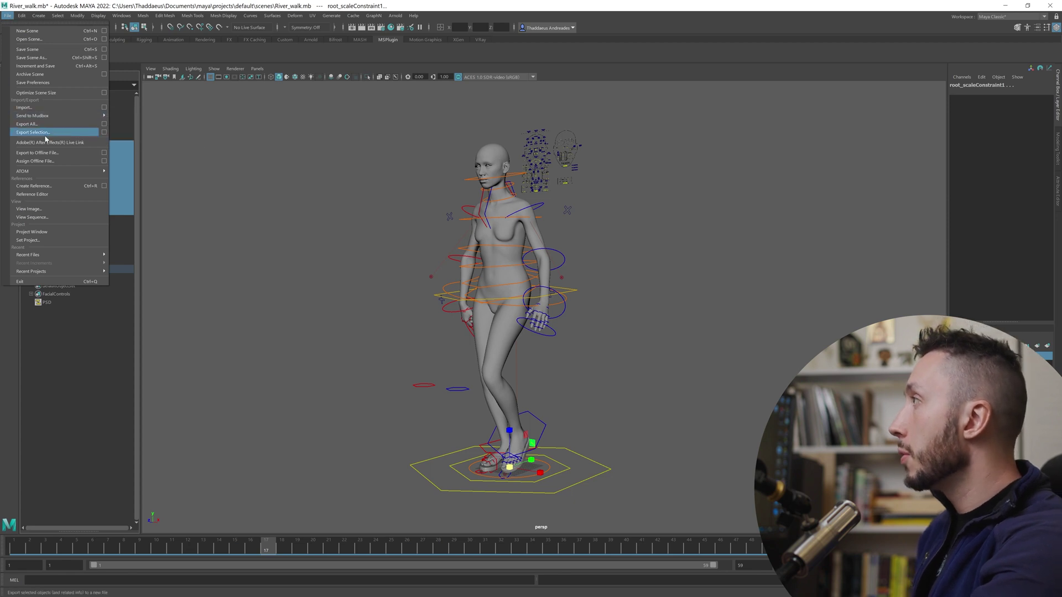
left_click(103, 135)
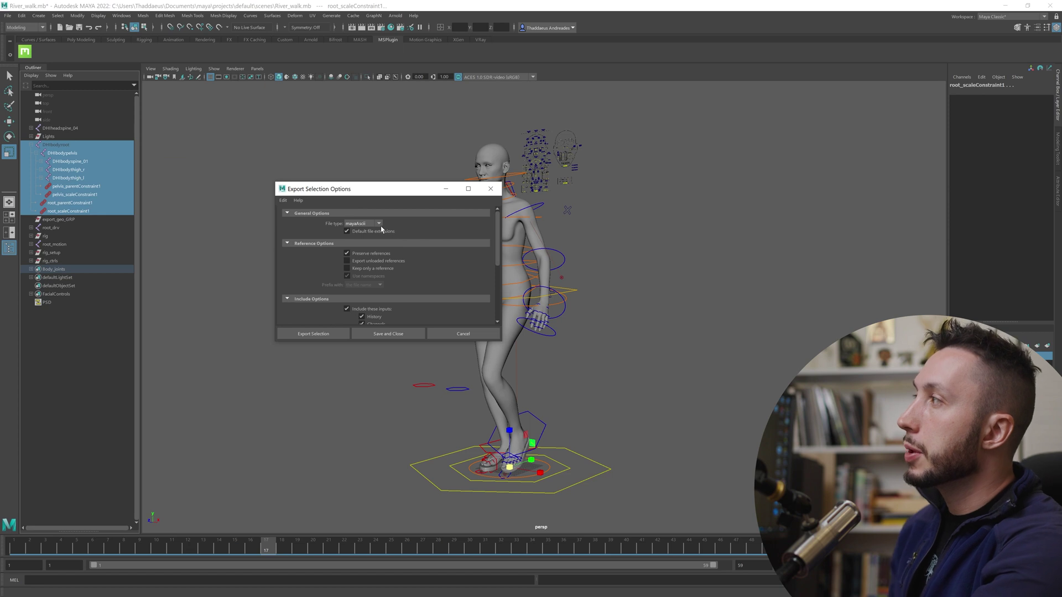
left_click(372, 226)
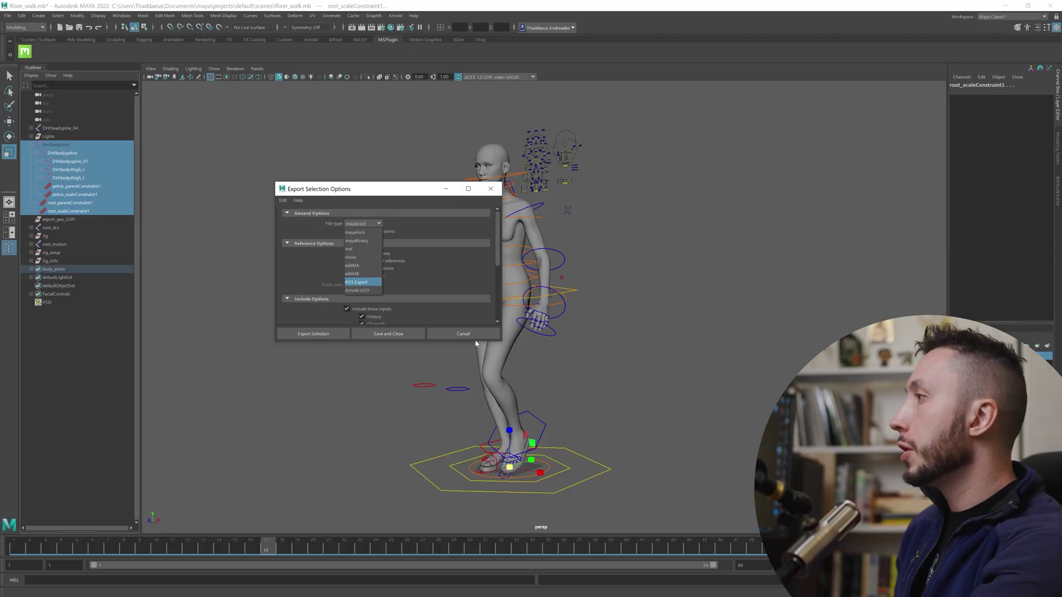
left_click(465, 334)
Find the fbxmaya.mll plug-in with the search term fbx, enable it as loaded and auto-loading, and close the Plug-in Manager.
left_click(120, 17)
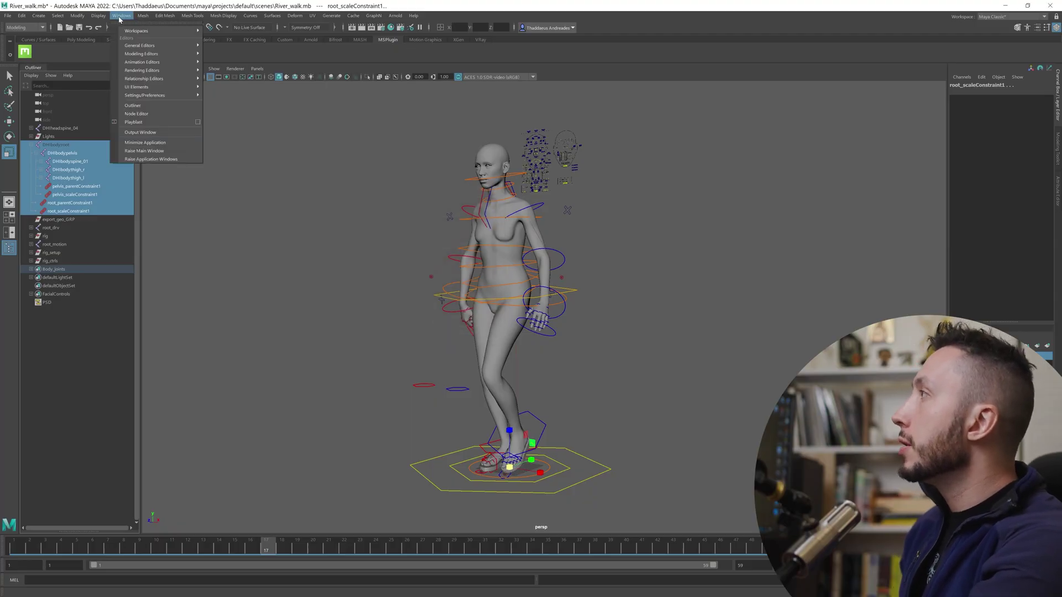
mouse_move(156, 95)
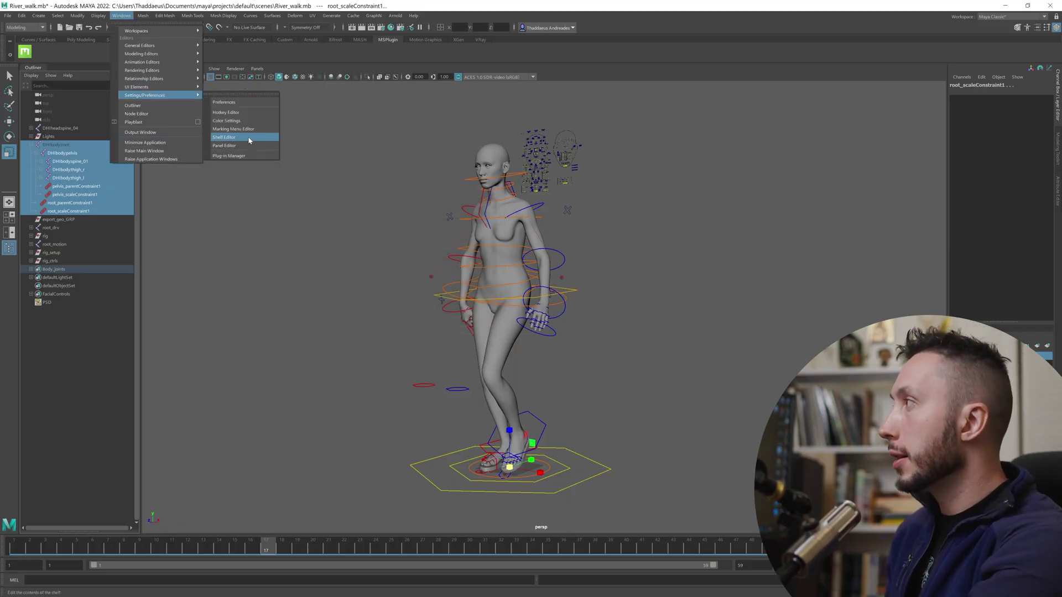
left_click(230, 156)
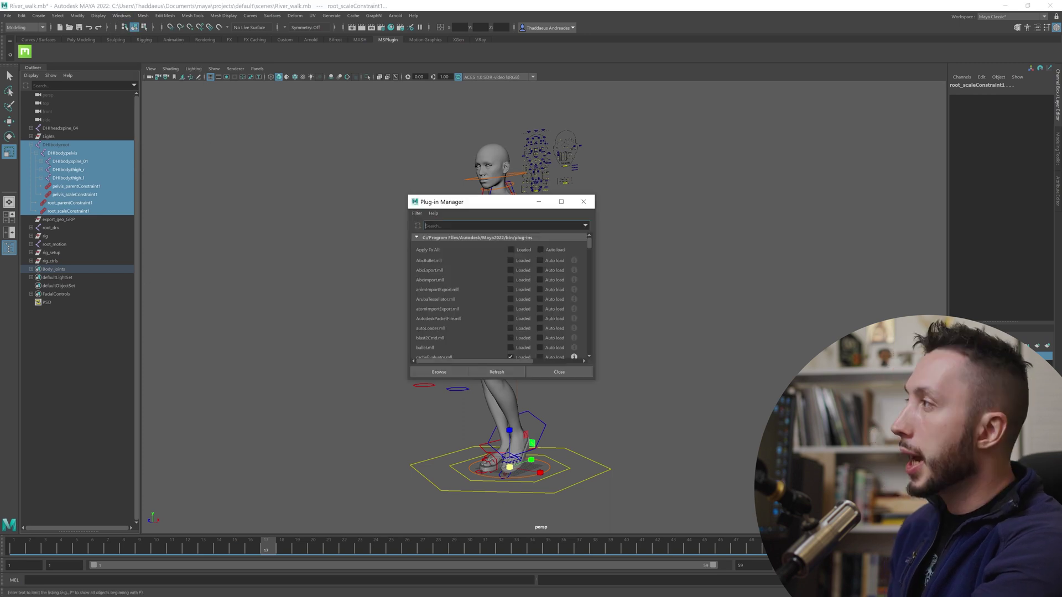
type("fbx")
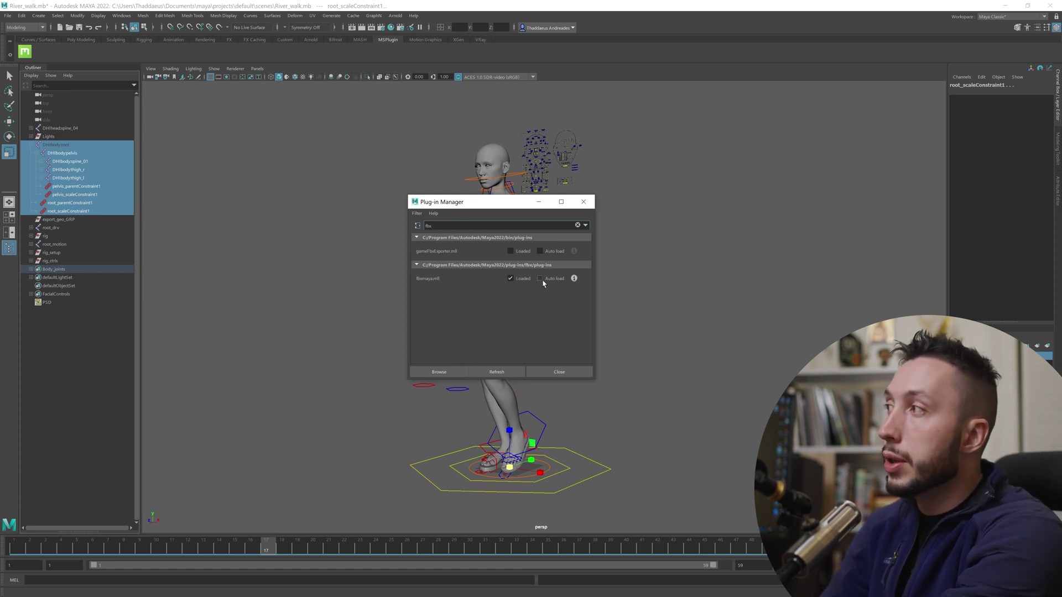
left_click(434, 372)
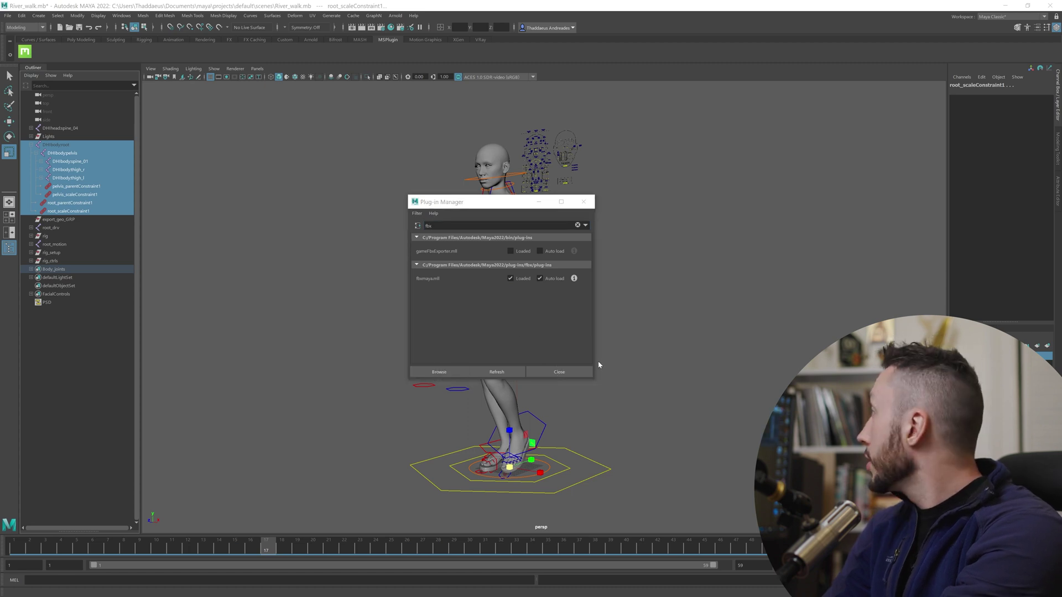
left_click(578, 372)
Open the export options for the selected body skeleton and set the file type to FBX export.
left_click(8, 16)
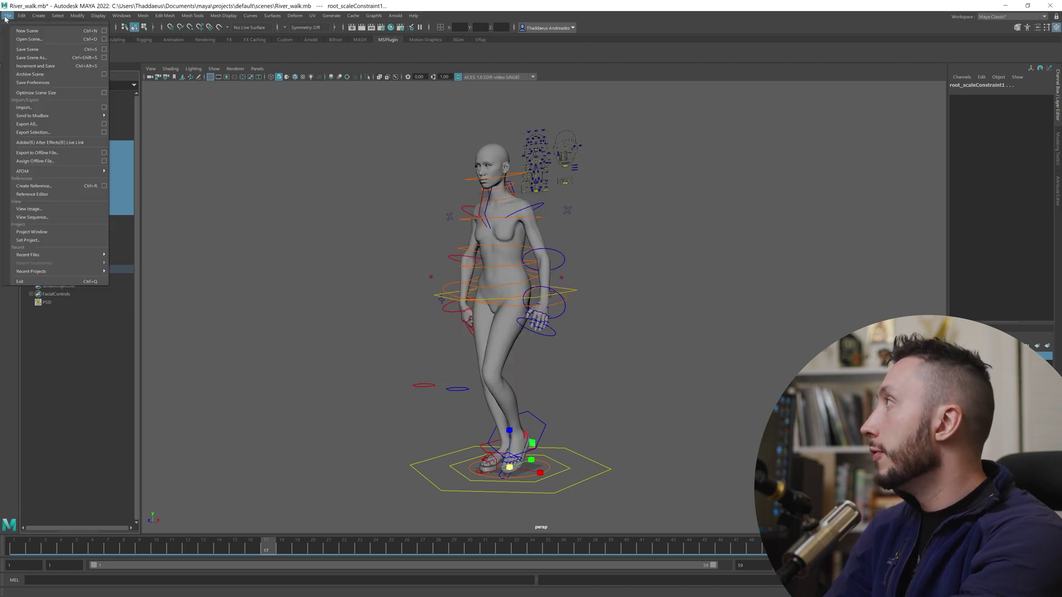
left_click(103, 133)
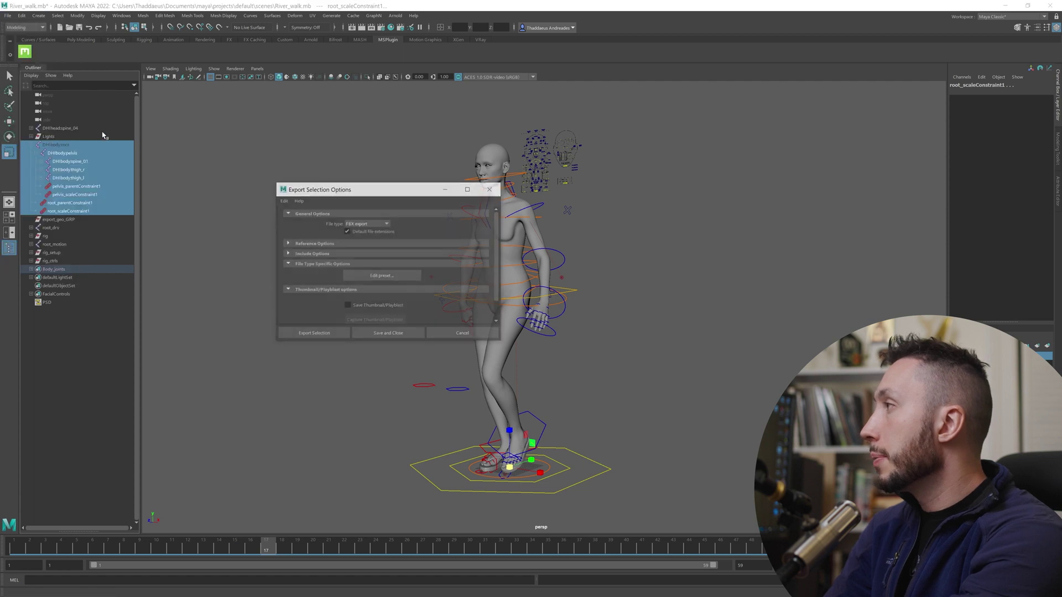
left_click(381, 223)
left_click(361, 298)
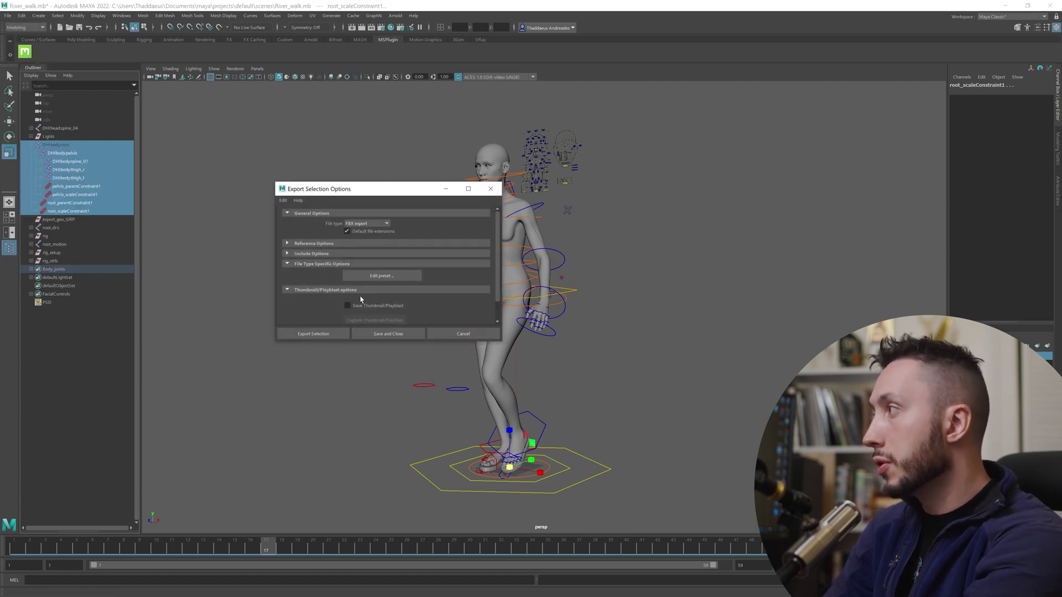
Export the body skeleton with baked animation as river_walk into the scenes folder, and dismiss the export report.
left_click(313, 334)
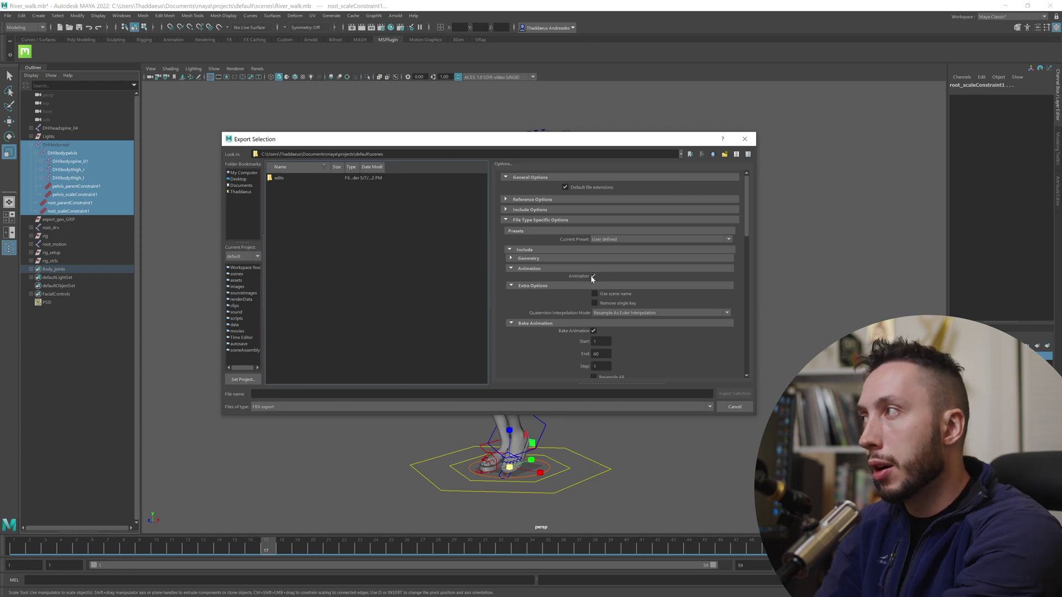
scroll(609, 296, "down", 2)
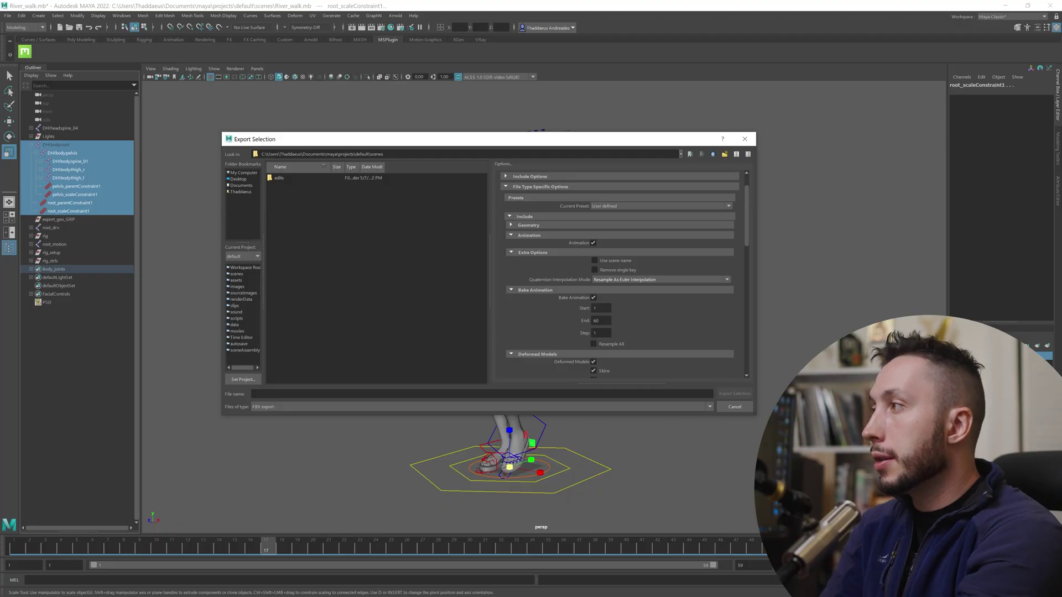
scroll(672, 326, "down", 2)
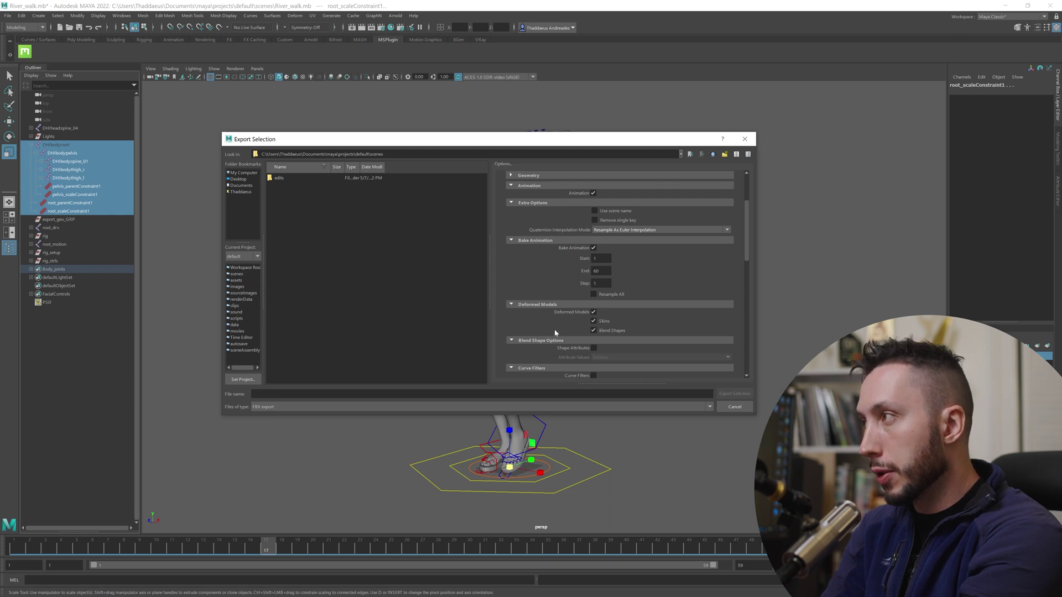
left_click(253, 393)
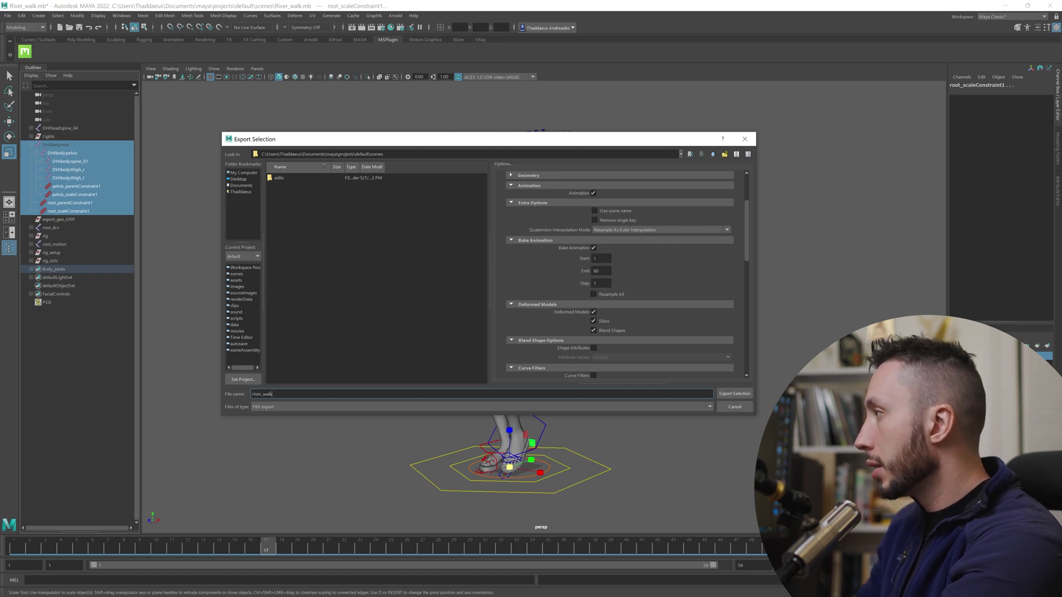
left_click(744, 393)
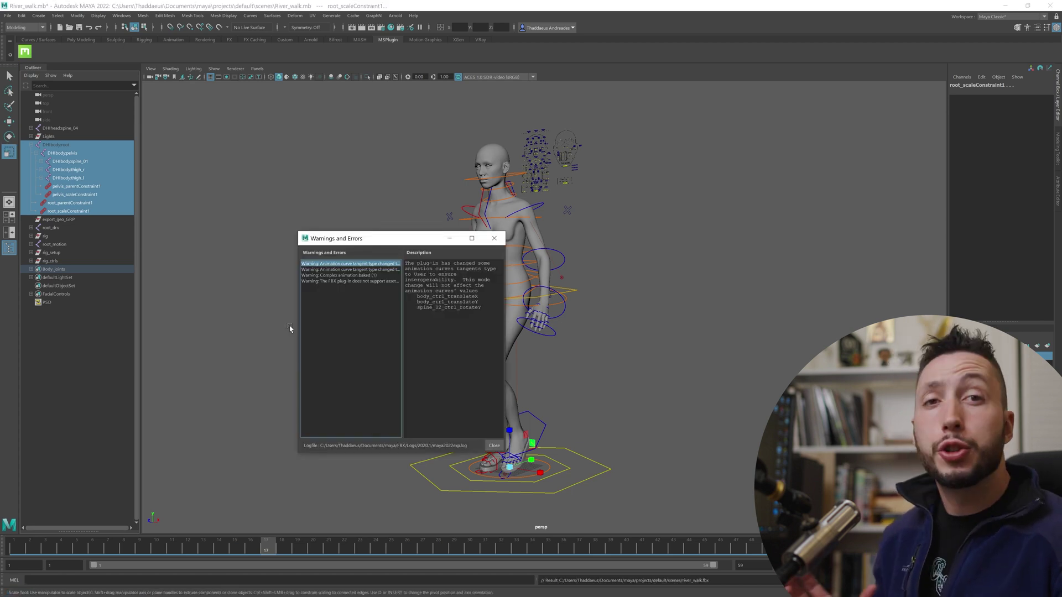
left_click(494, 240)
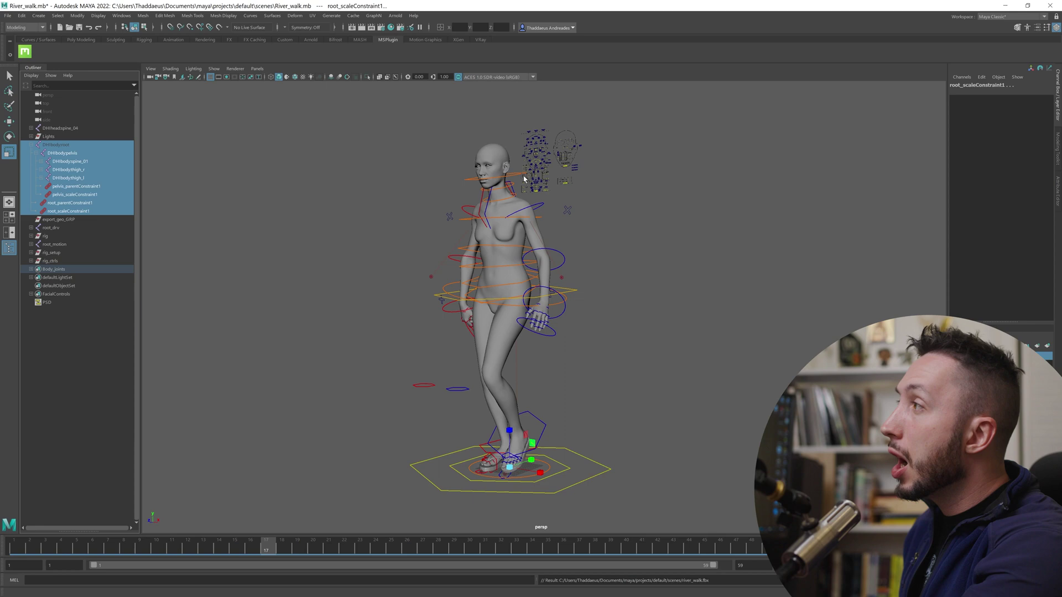
Select all members of the FacialControls set, with the face and its control boards in view.
mouse_move(569, 171)
left_mouse_down()
mouse_move(567, 341)
mouse_move(570, 177)
left_mouse_up()
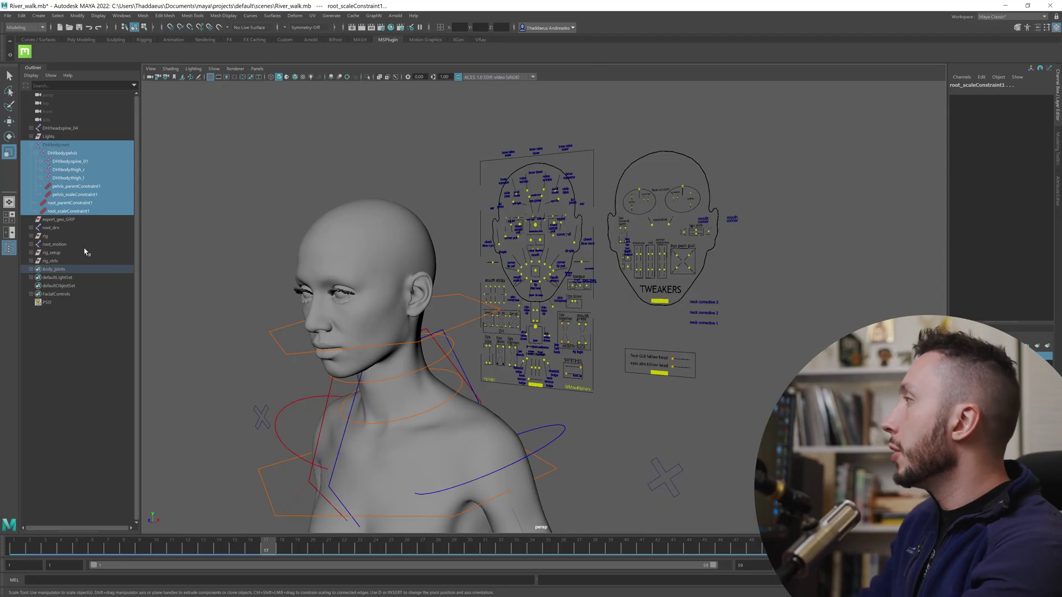
left_click(48, 295)
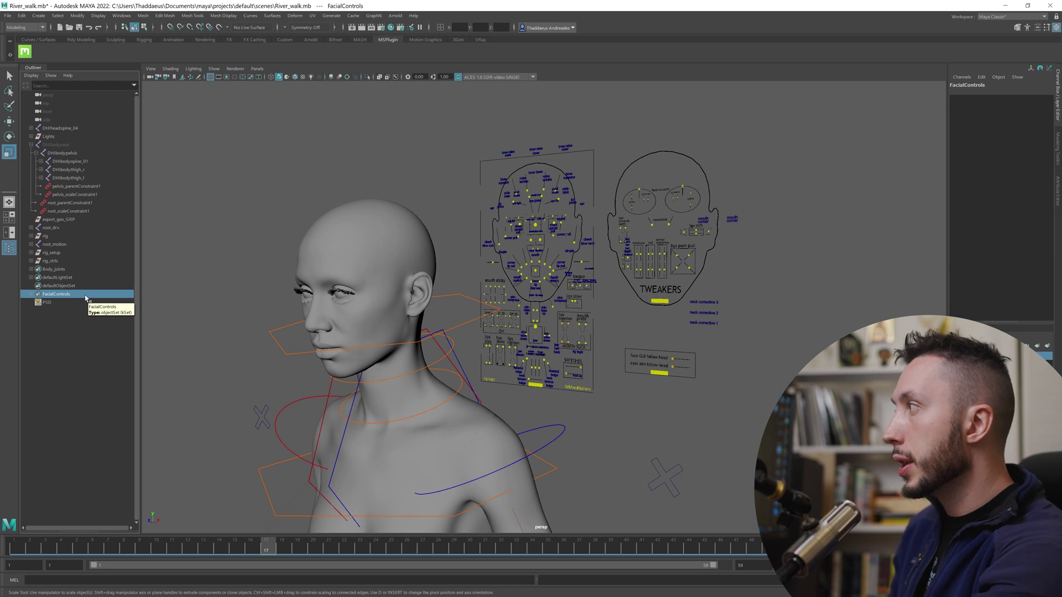
right_click(70, 297)
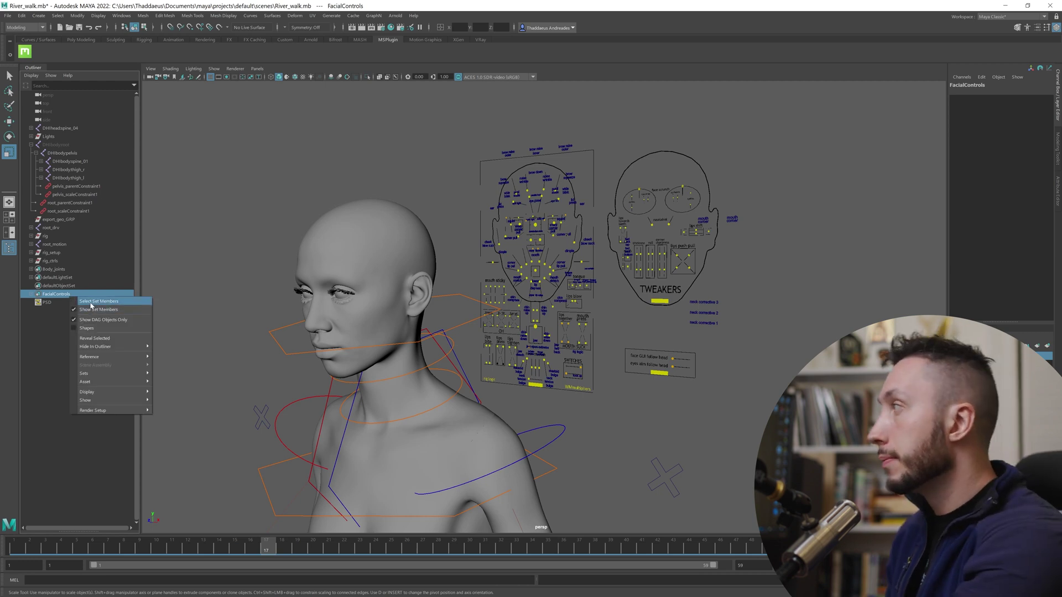
left_click(91, 302)
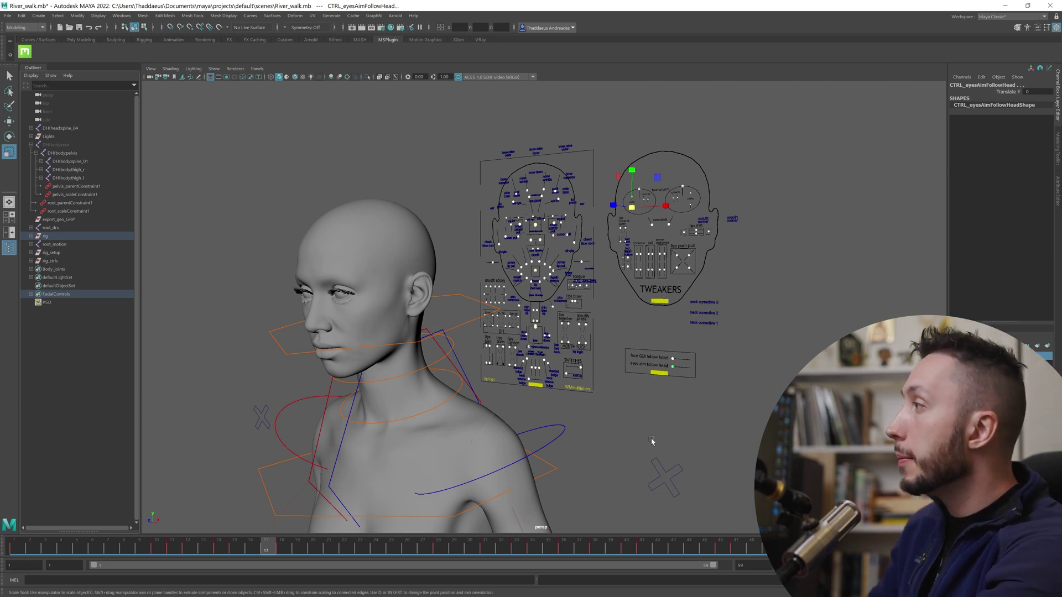
Export the selected facial controls as the FBX file river_walk_face, with Bake Animation turned off.
left_click(8, 16)
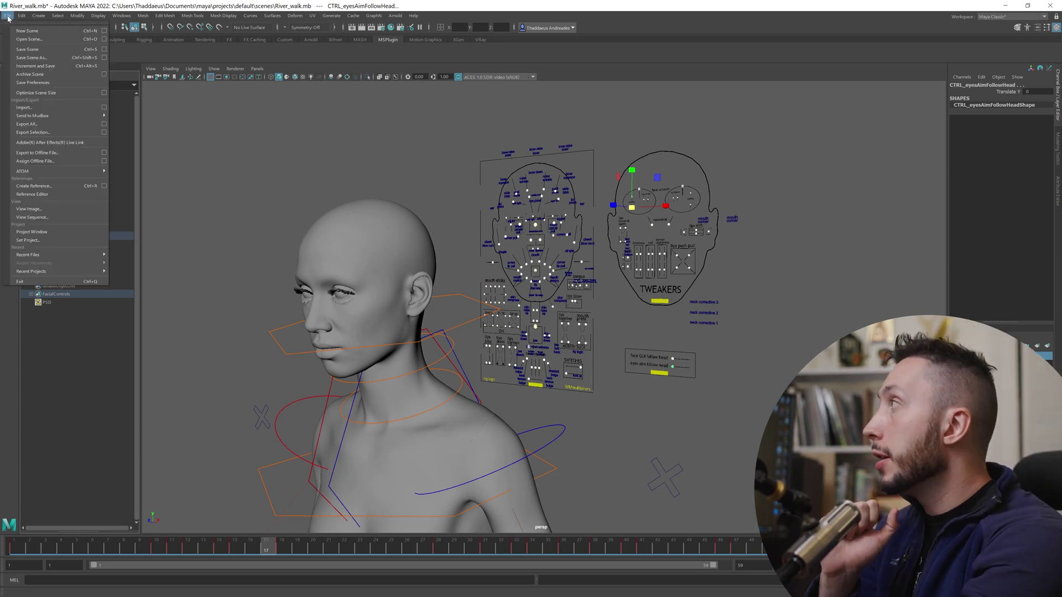
left_click(47, 134)
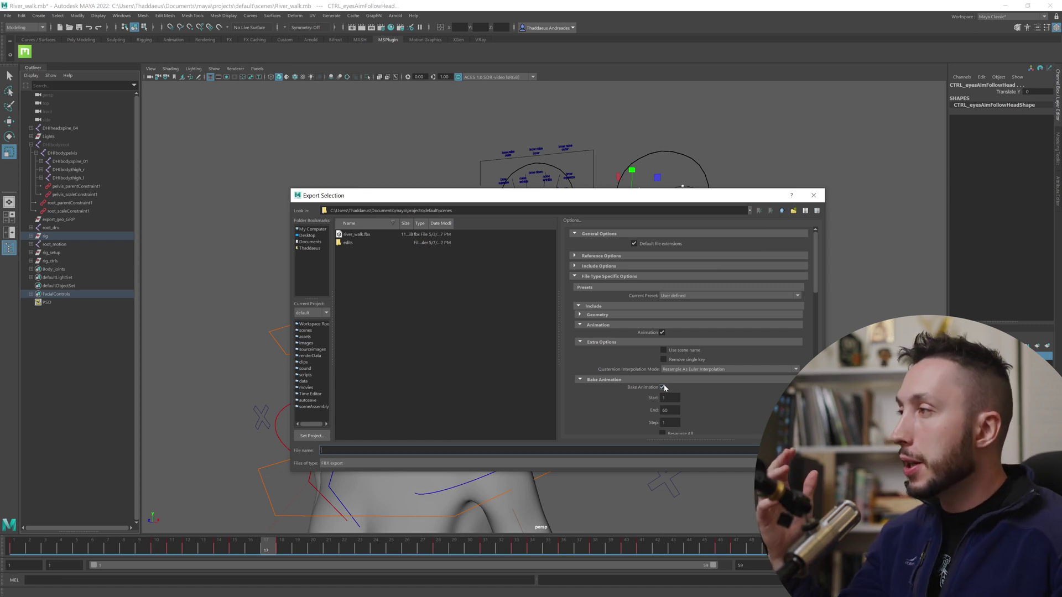
left_click(663, 387)
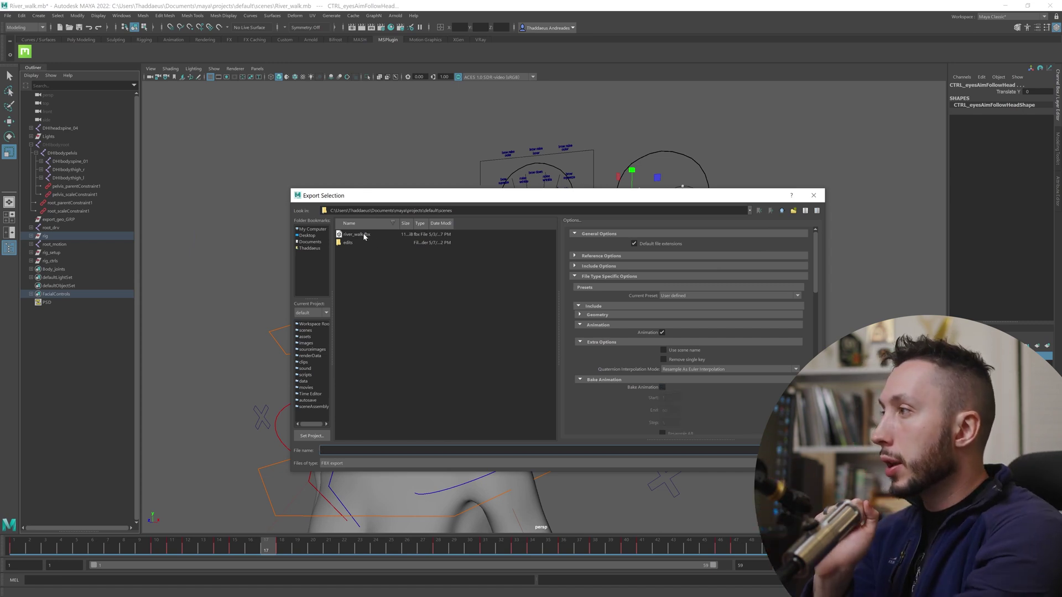
left_click(357, 234)
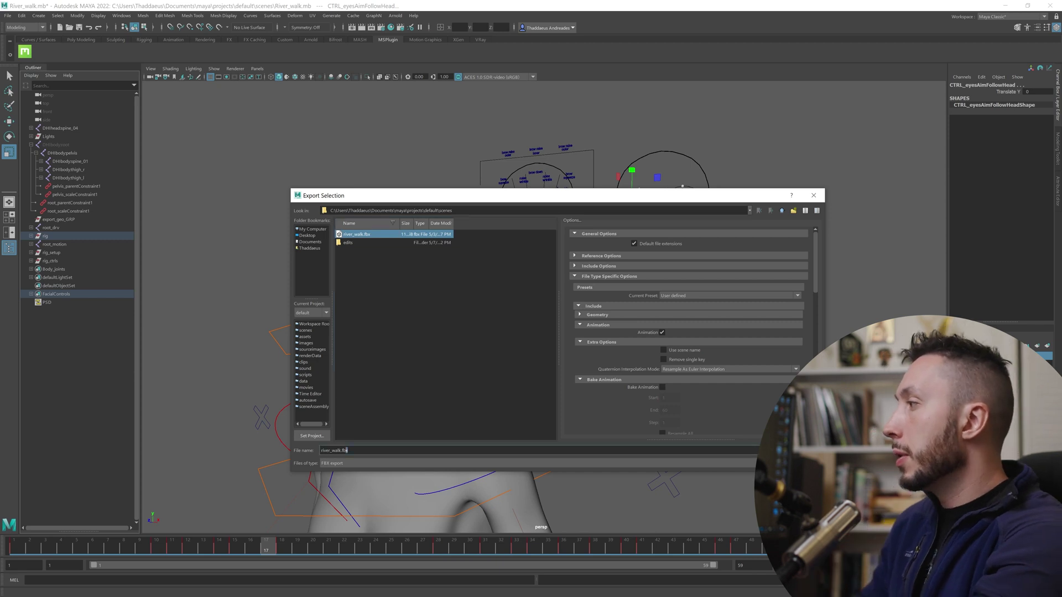
type("_face")
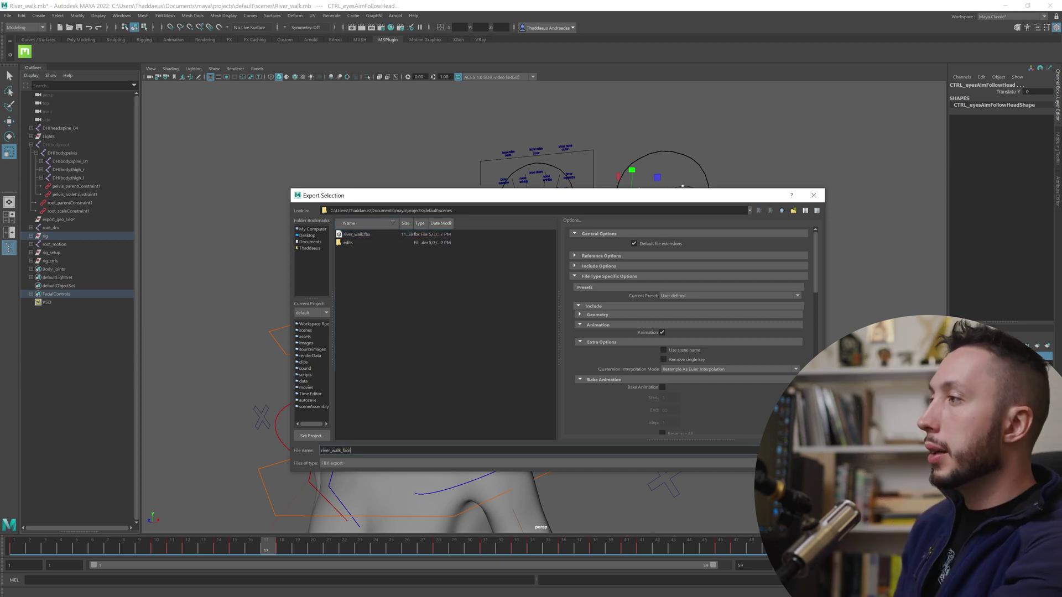
key("Return")
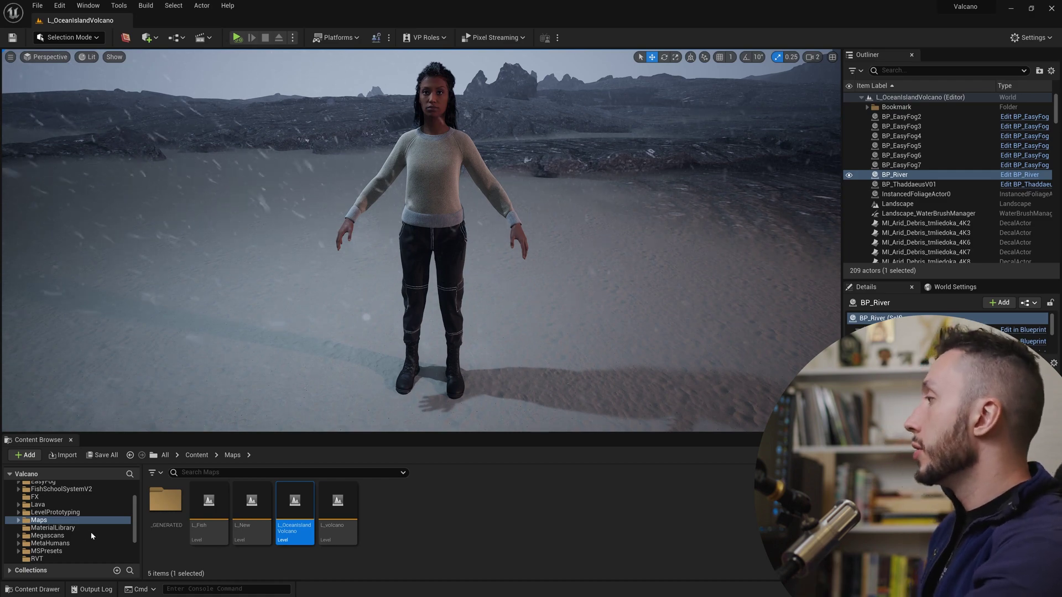
In Unreal Engine, create a new folder named Animation in the project's main Content folder.
scroll(96, 525, "up", 2)
left_click(67, 486)
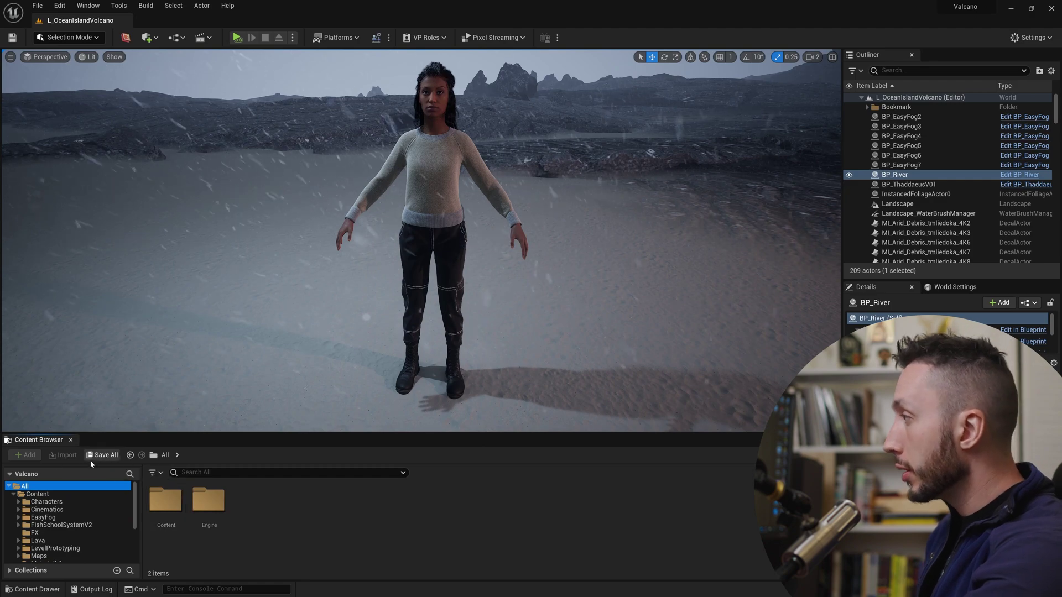
left_click(37, 494)
right_click(547, 549)
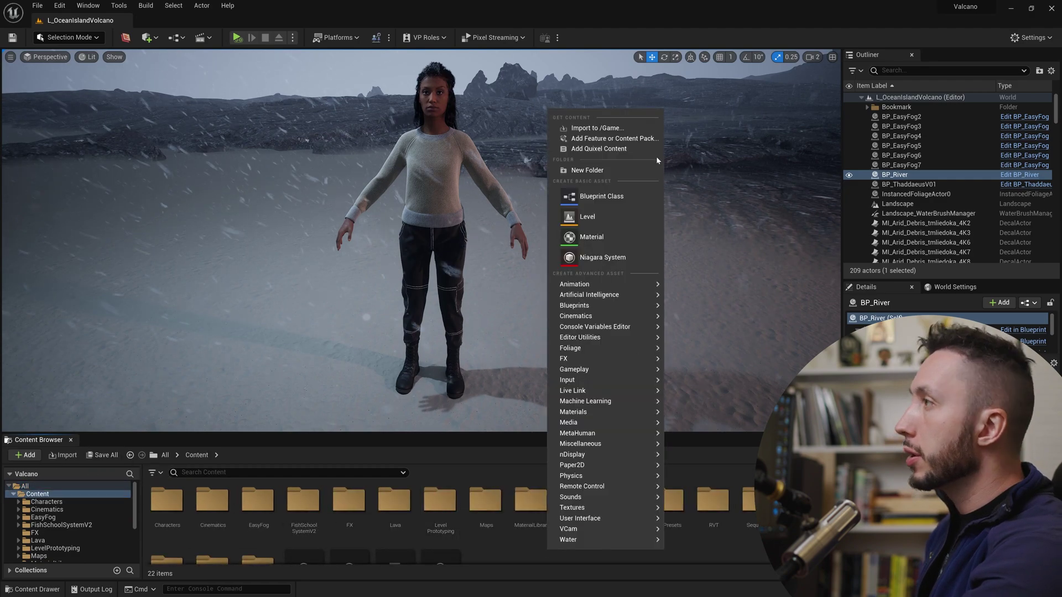
left_click(625, 171)
type("Animation")
key("Return")
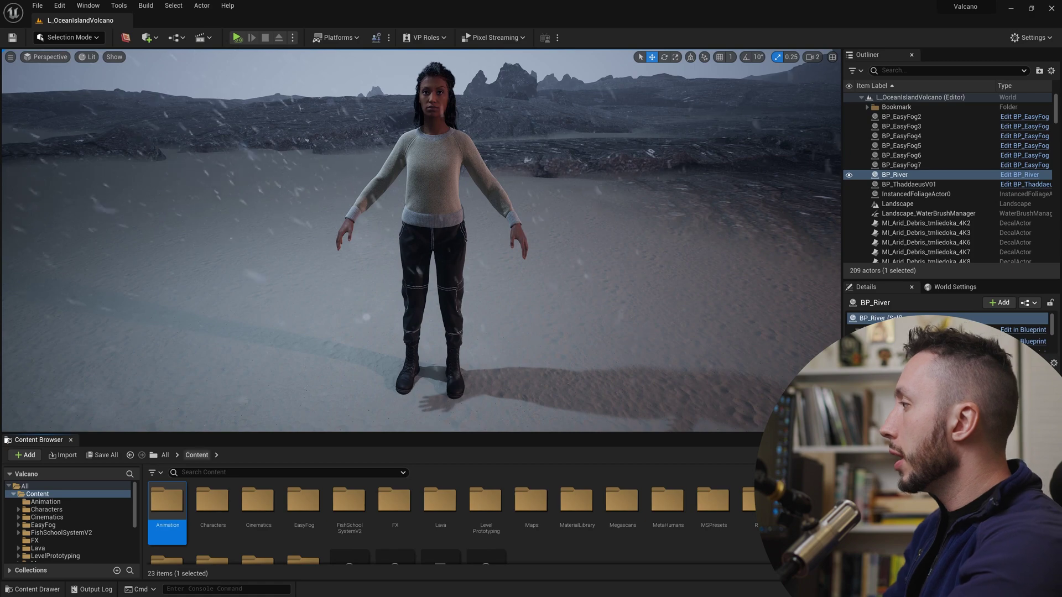
In the Animation folder, start an import and pick the river_walk FBX from Documents > maya > projects > default > scenes.
double_click(167, 500)
left_click(66, 456)
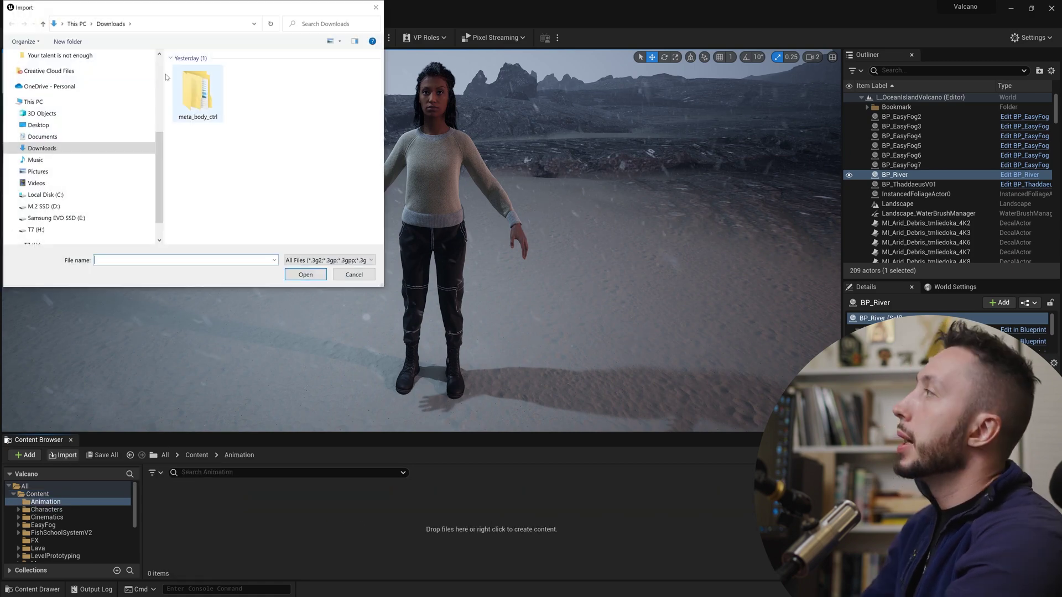
scroll(158, 88, "up", 5)
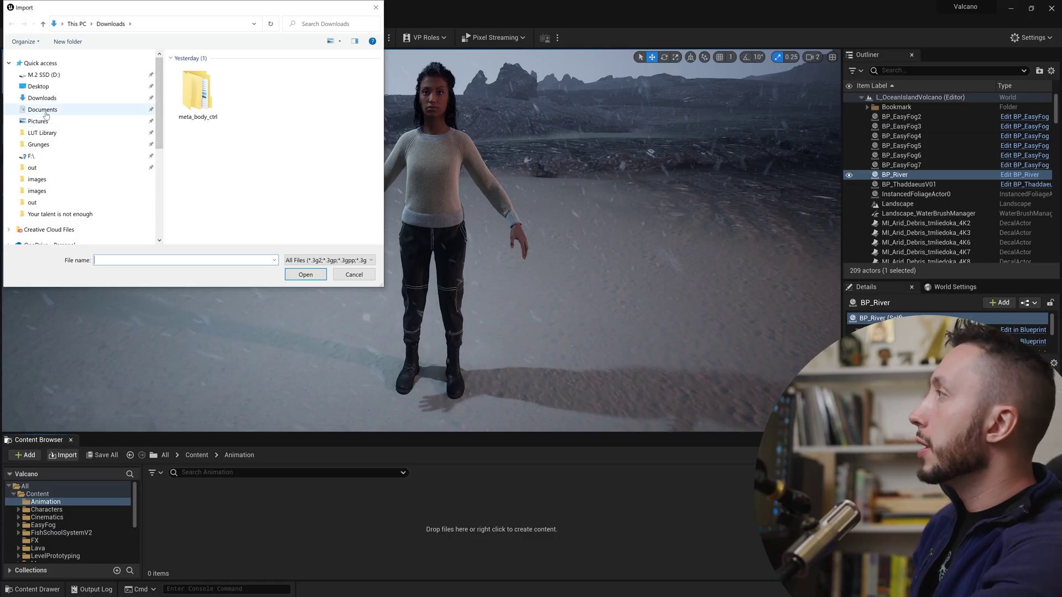
left_click(46, 114)
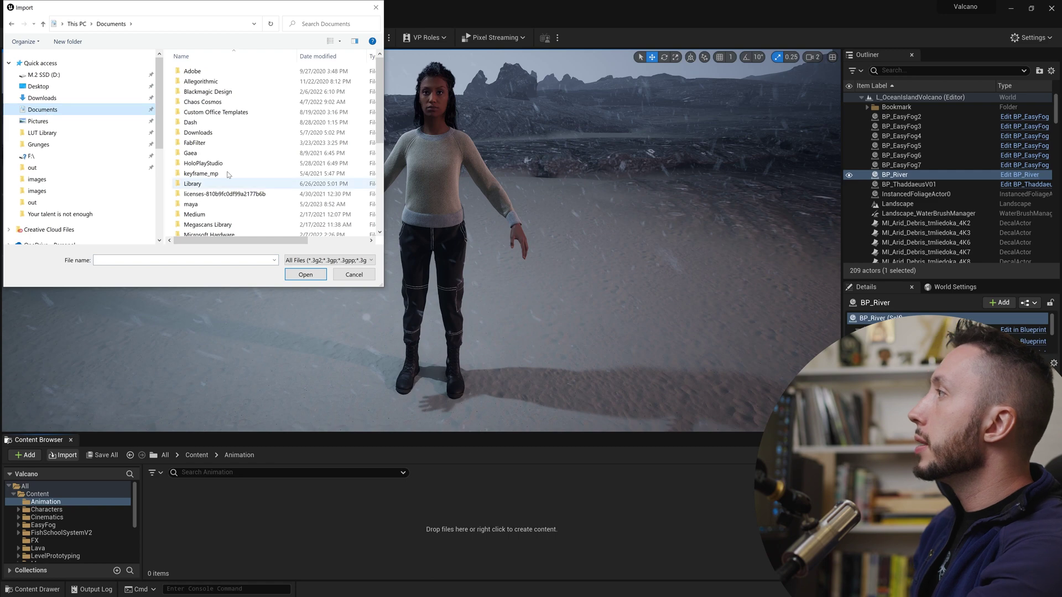
double_click(191, 204)
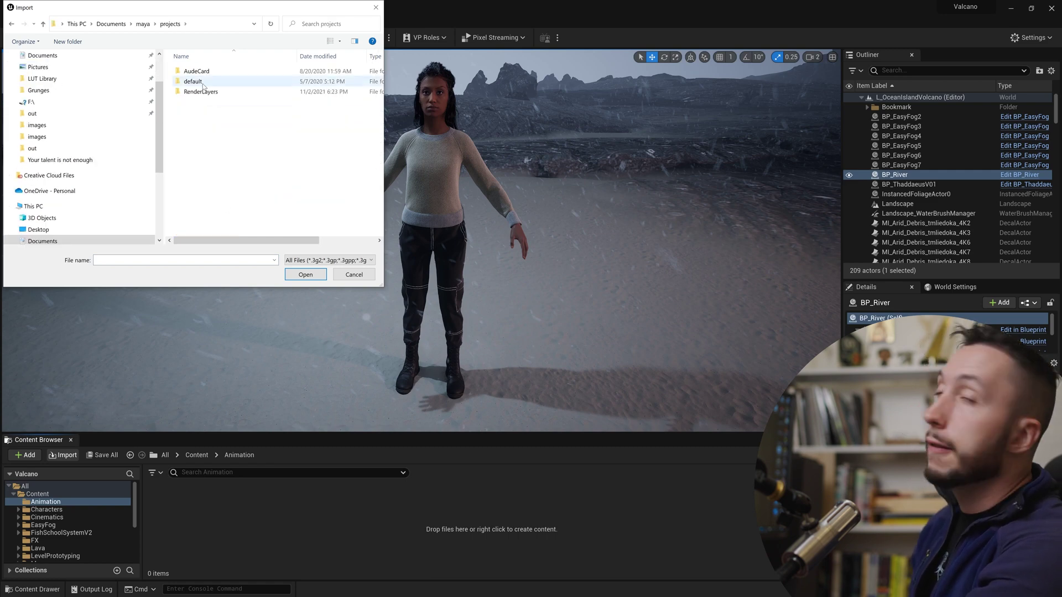
double_click(193, 82)
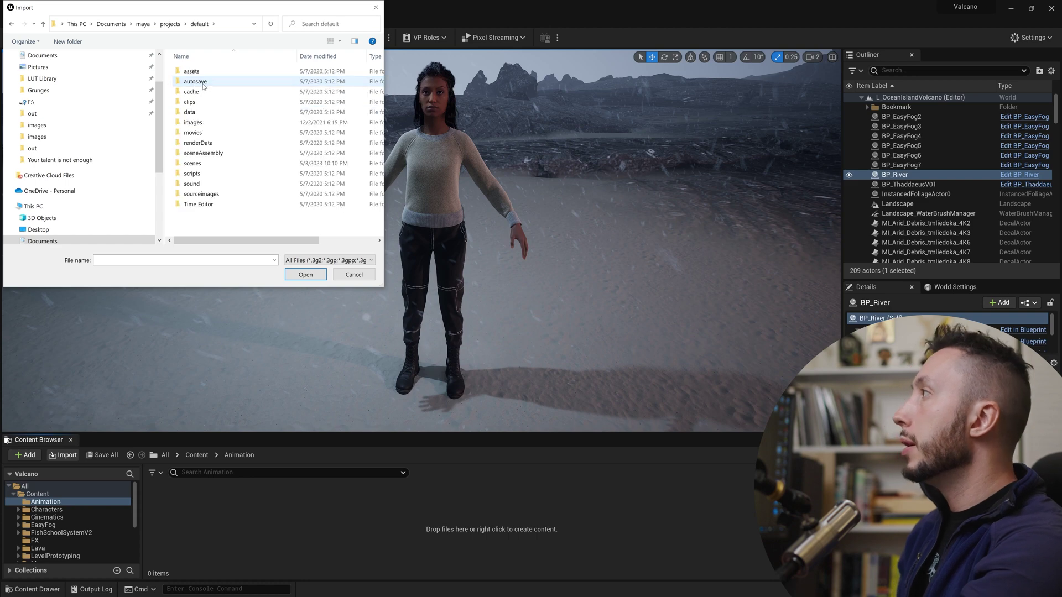
double_click(193, 164)
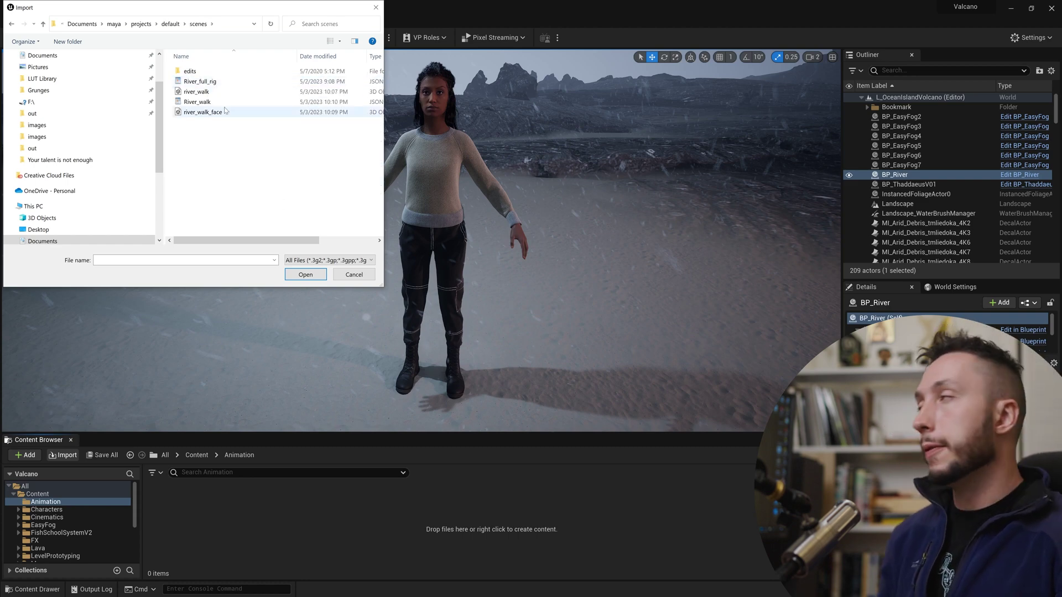
left_click_drag(381, 132, 534, 132)
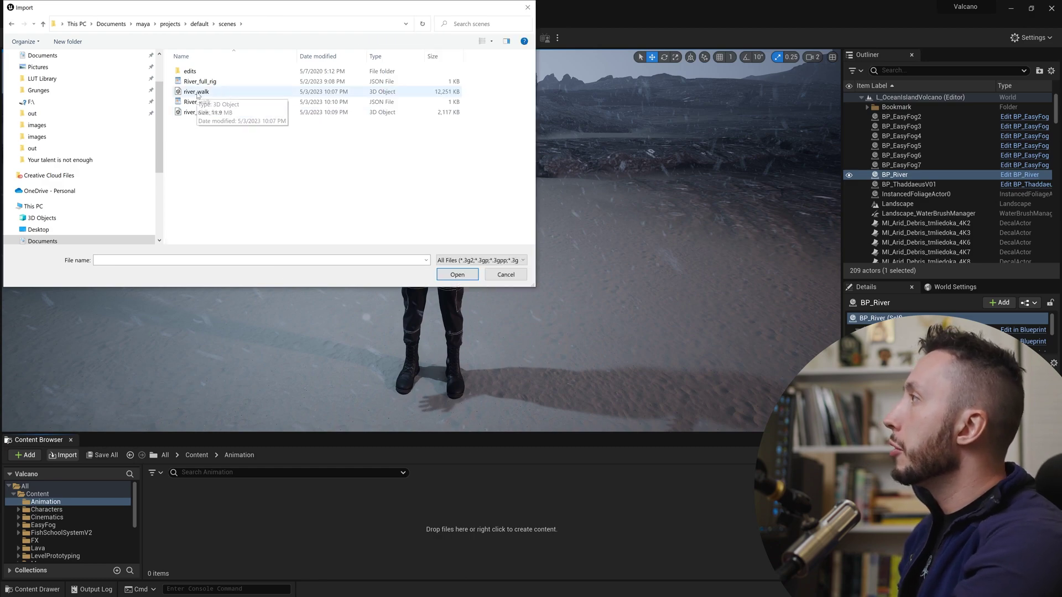
left_click(457, 275)
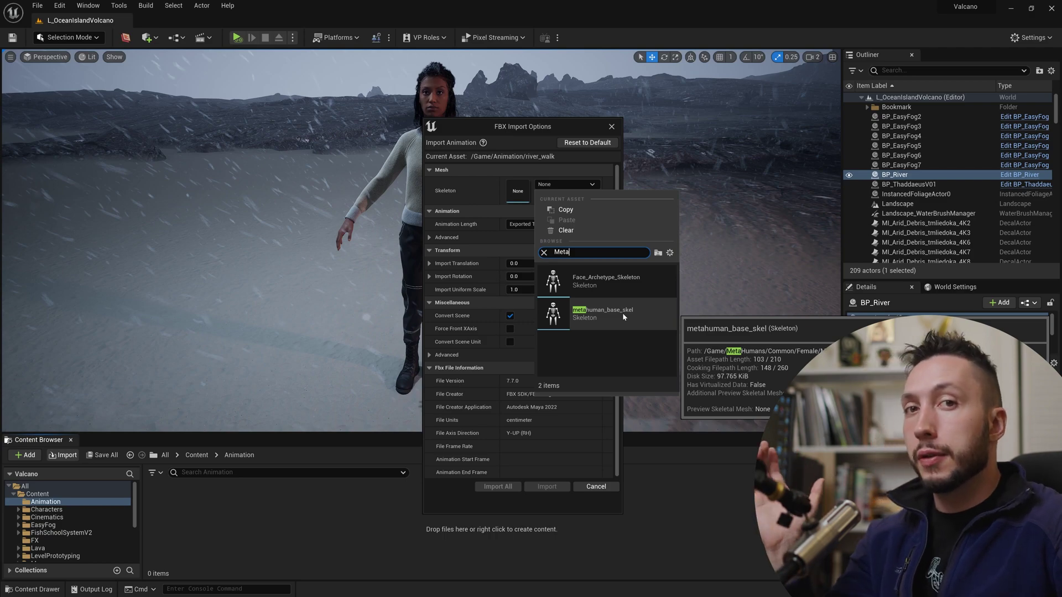
Import river_walk with the metahuman_base_skel skeleton, dismiss the import log, and open the imported animation sequence to check it.
left_click(622, 313)
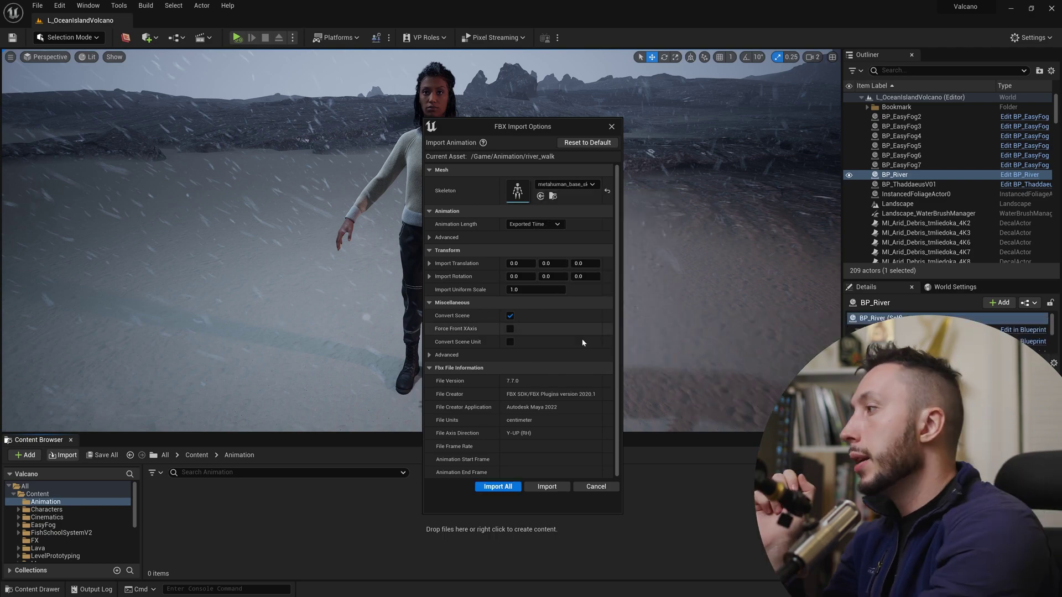
left_click(498, 487)
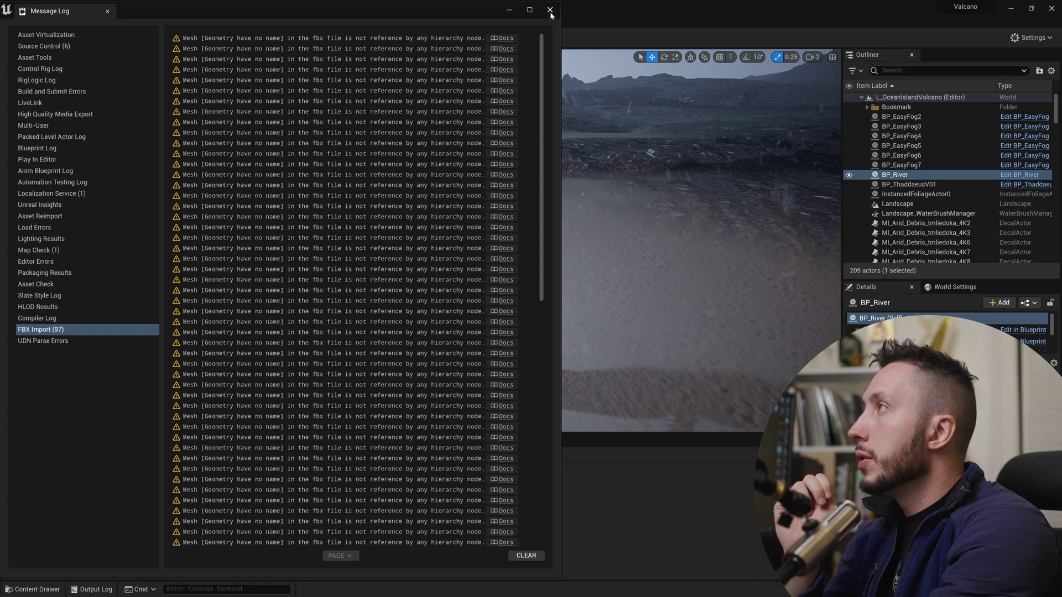
left_click(550, 10)
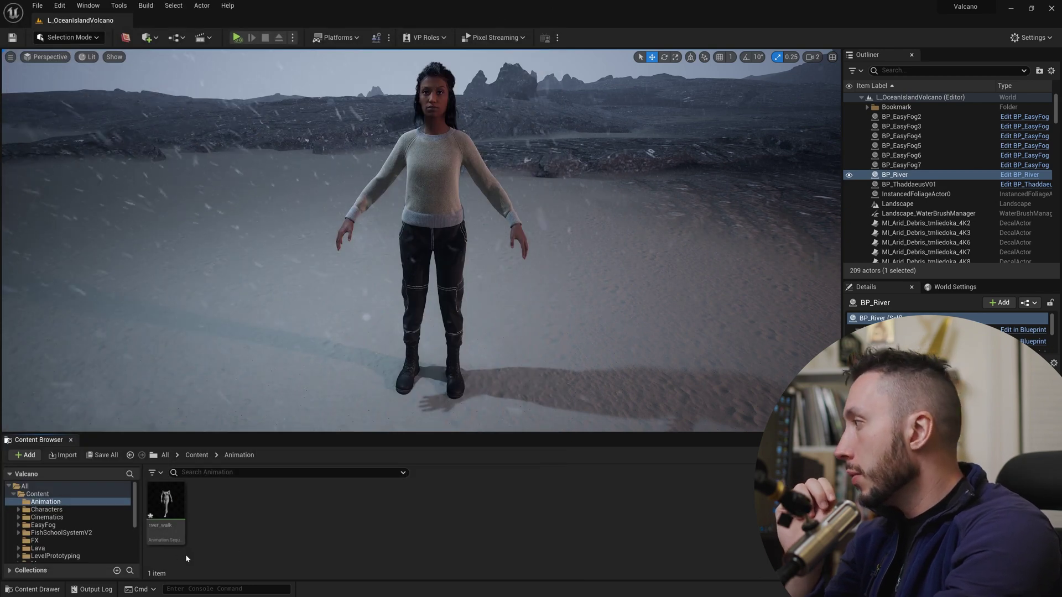
mouse_move(176, 506)
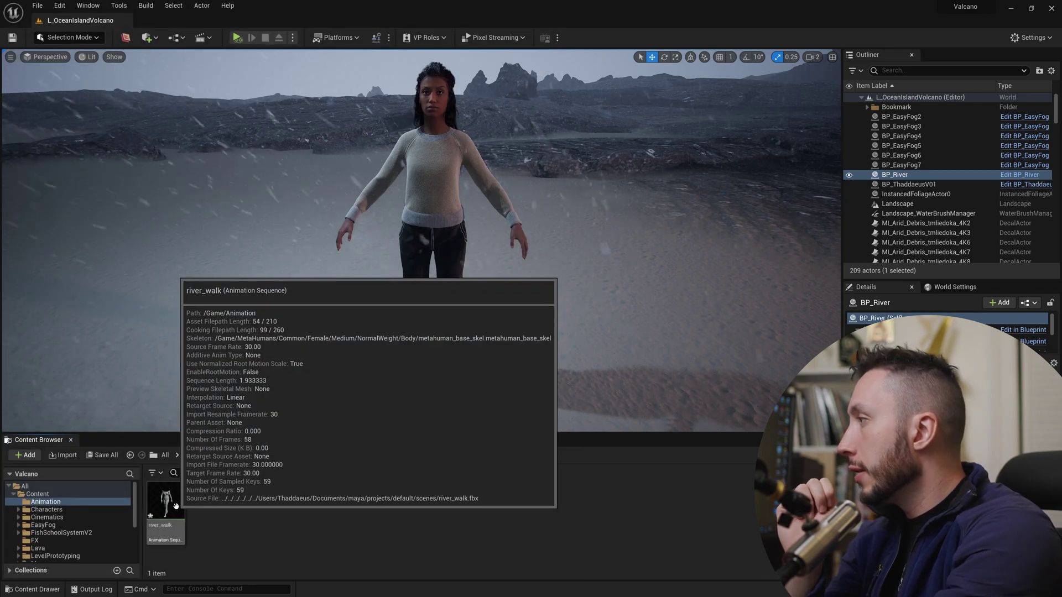
double_click(166, 503)
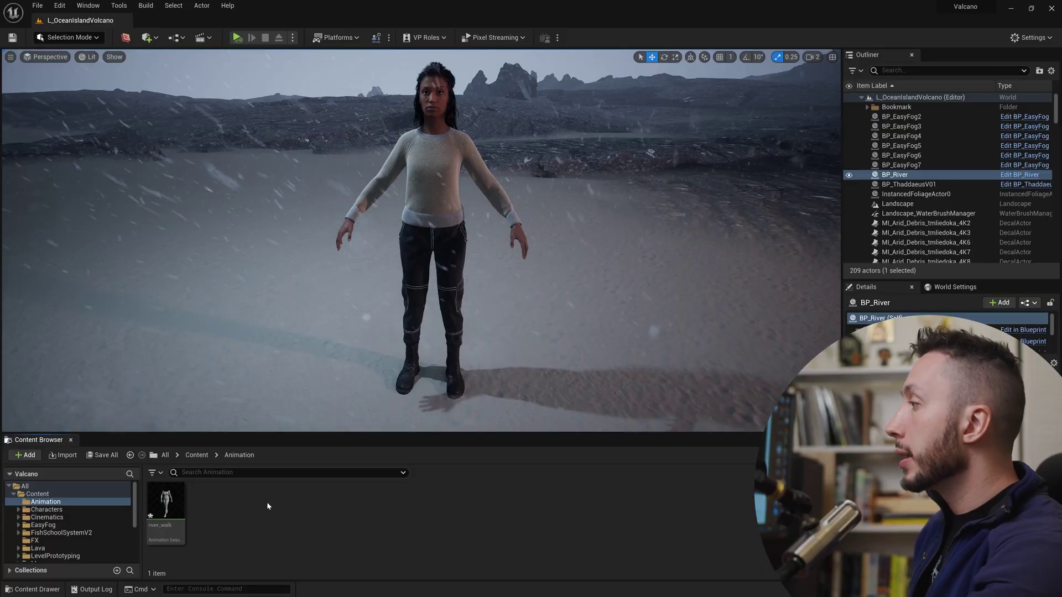
Create a Level Sequence named LS_riverWalk in the Animation folder and open it in Sequencer.
right_click(259, 525)
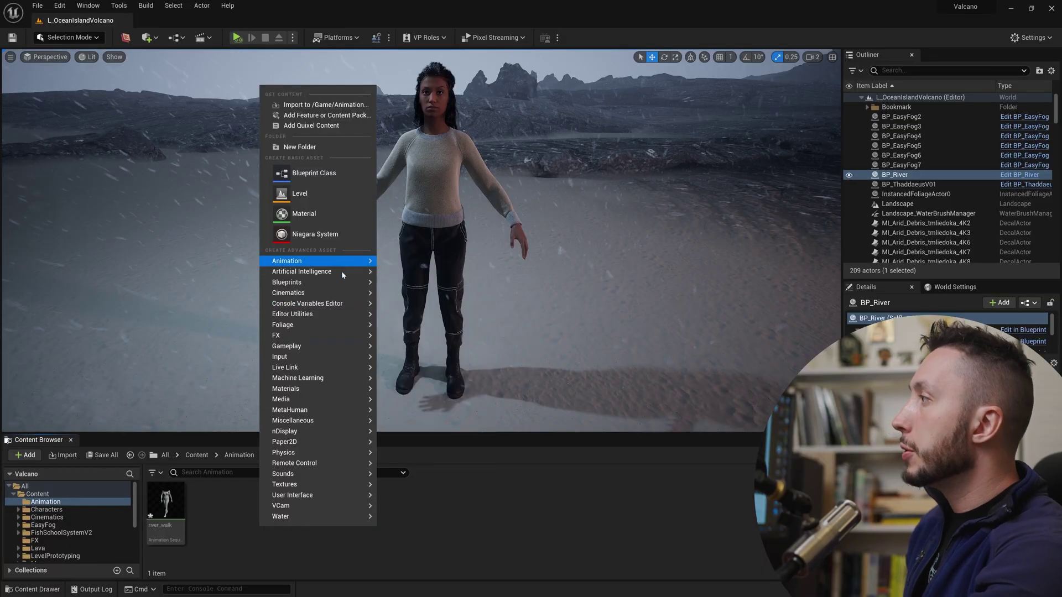
mouse_move(340, 293)
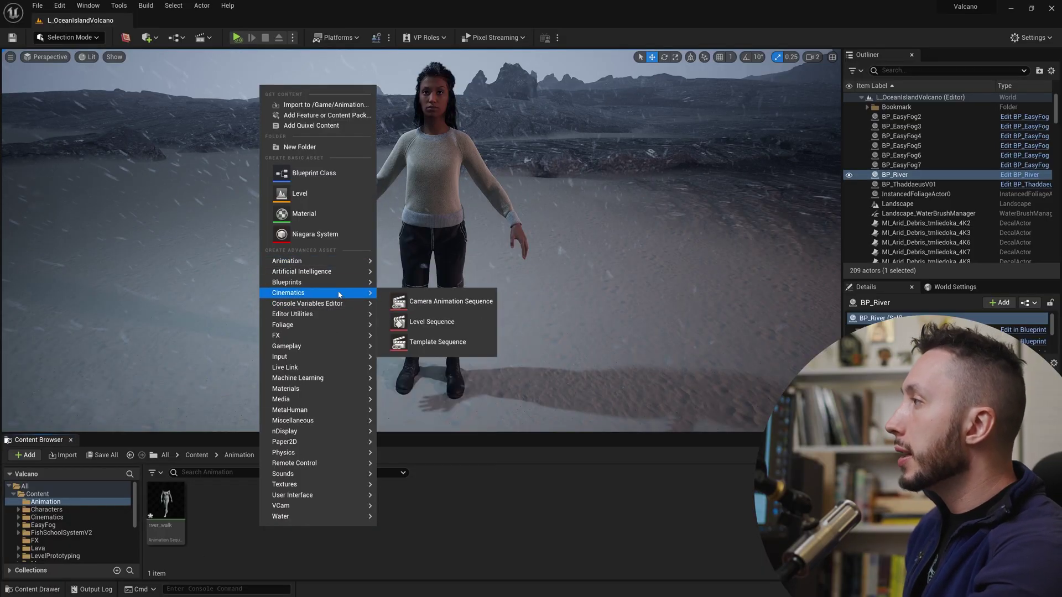
left_click(445, 321)
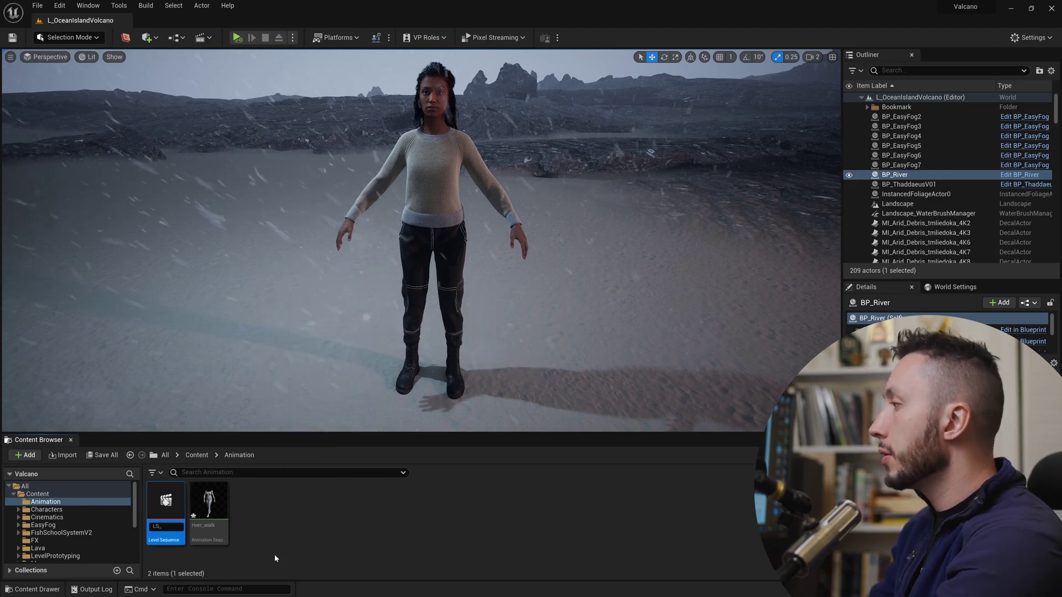
type("LS_riverWalk")
key("Return")
double_click(165, 500)
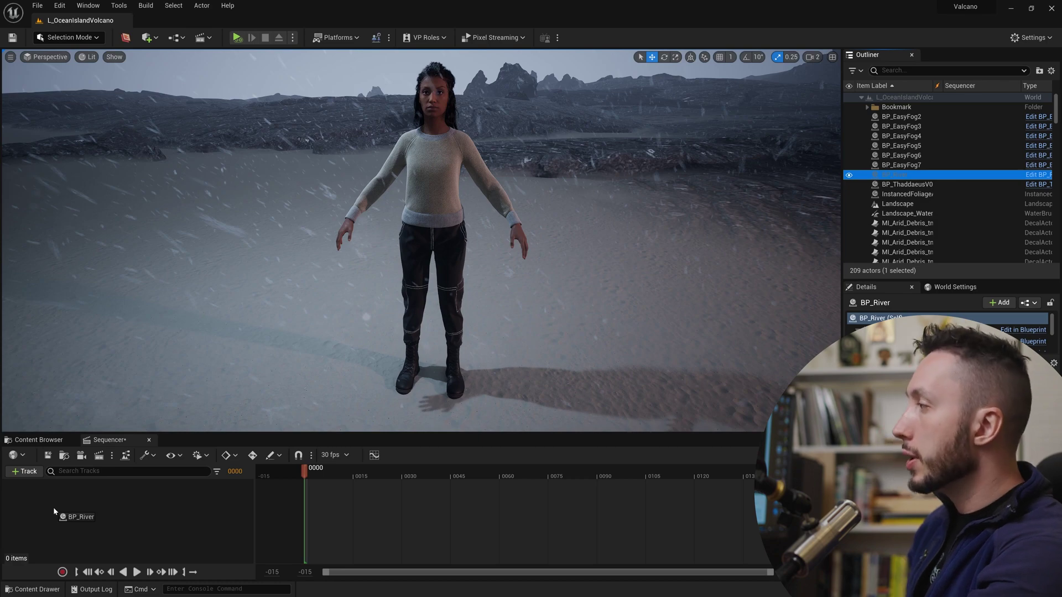
Add BP_River to the sequence and delete its MetaHuman_ControlRig track under Body.
left_click_drag(54, 506, 53, 506)
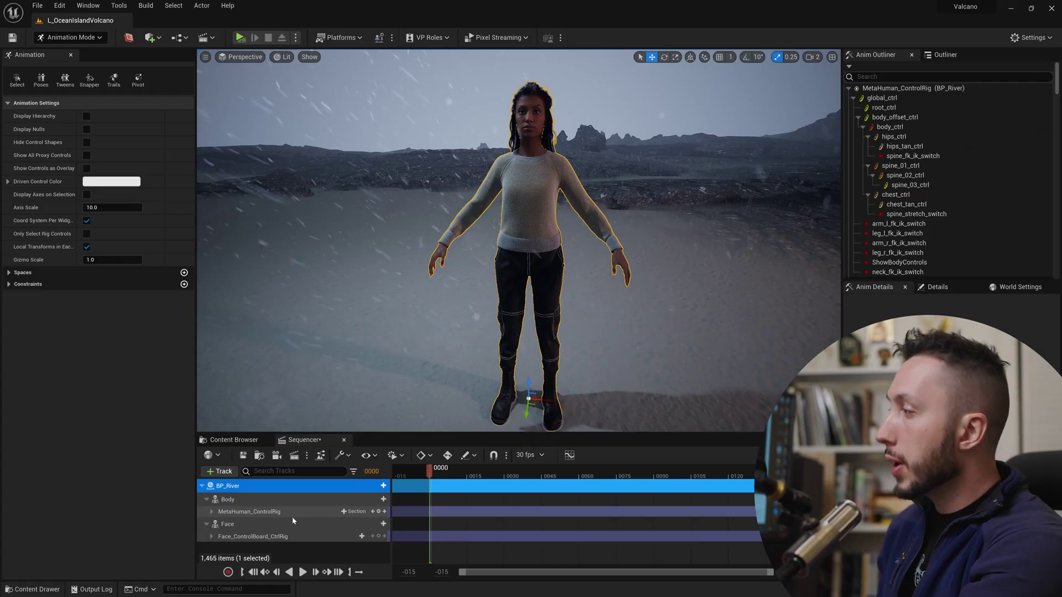
left_click(288, 514)
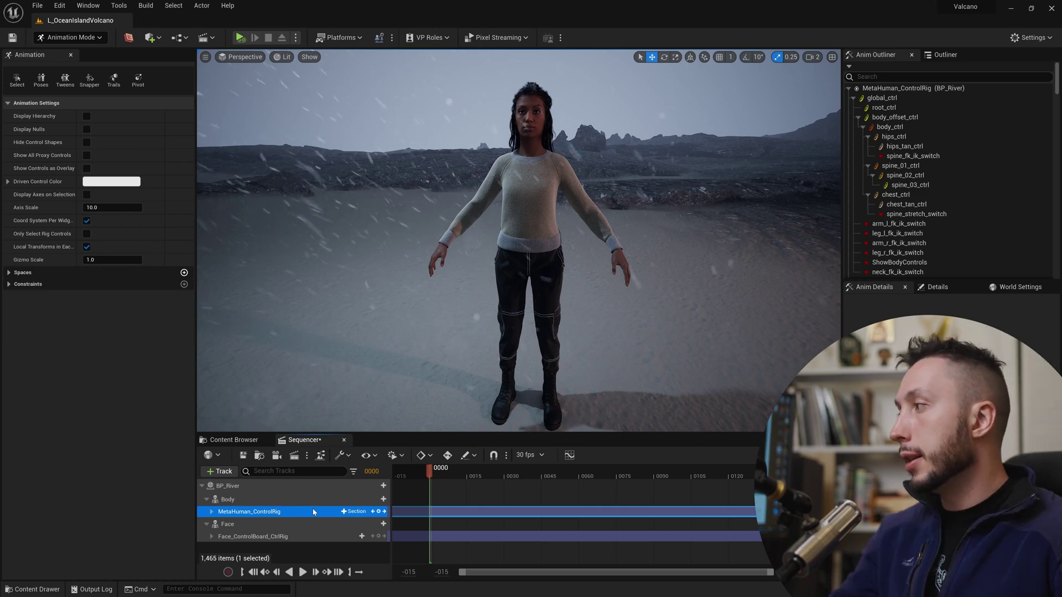
key("Delete")
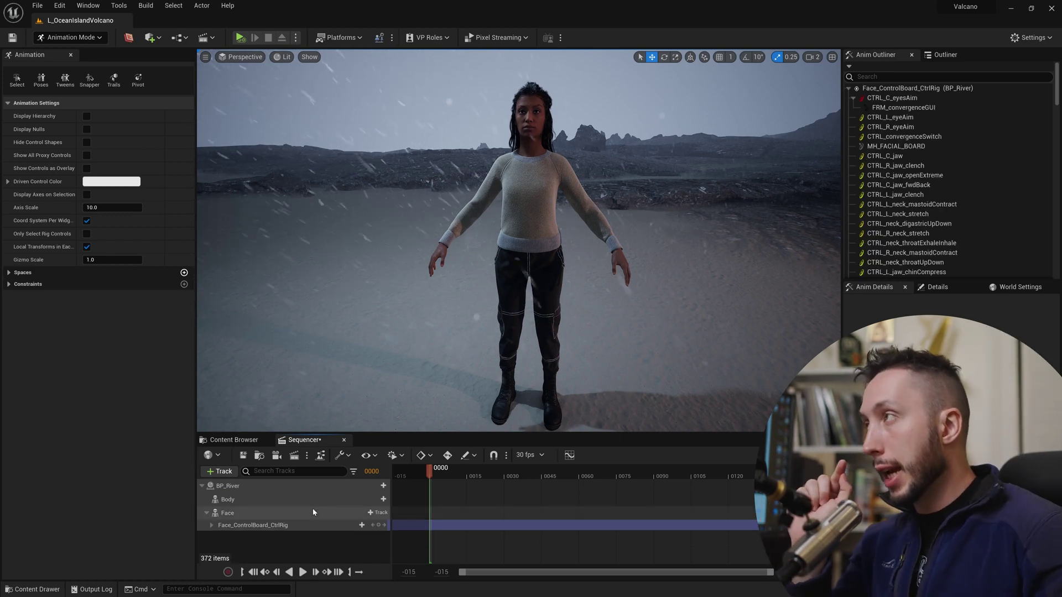
Add the river_walk animation to the Body track of BP_River and view the character from the side.
mouse_move(369, 501)
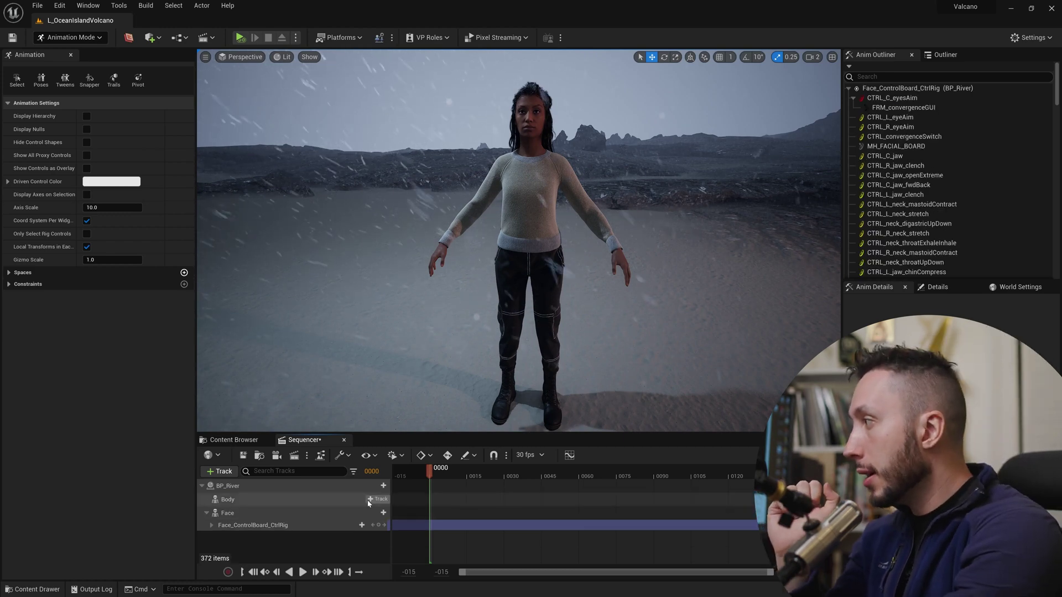
left_click(378, 500)
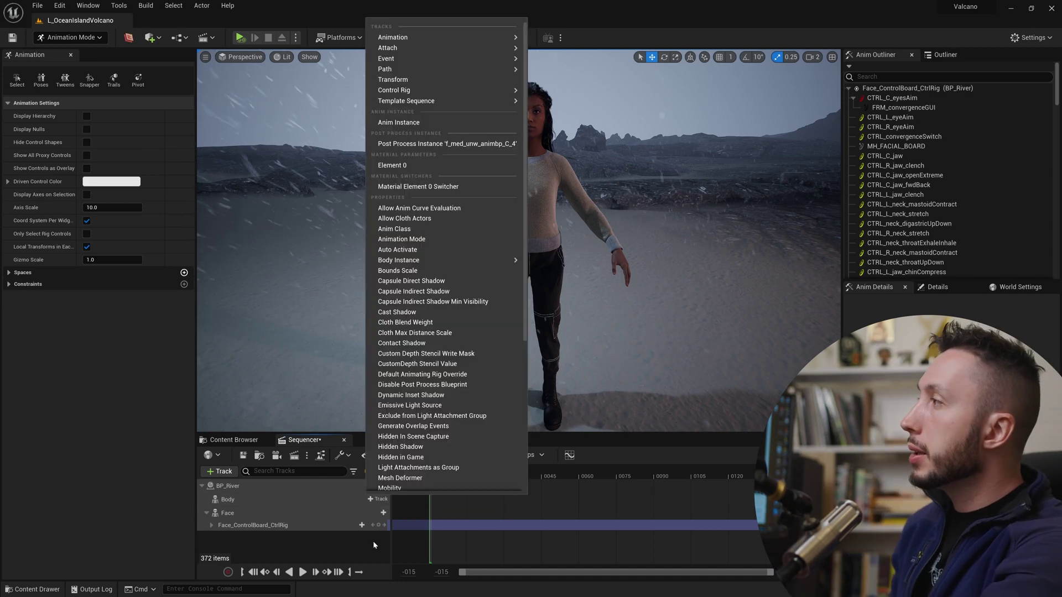
mouse_move(450, 39)
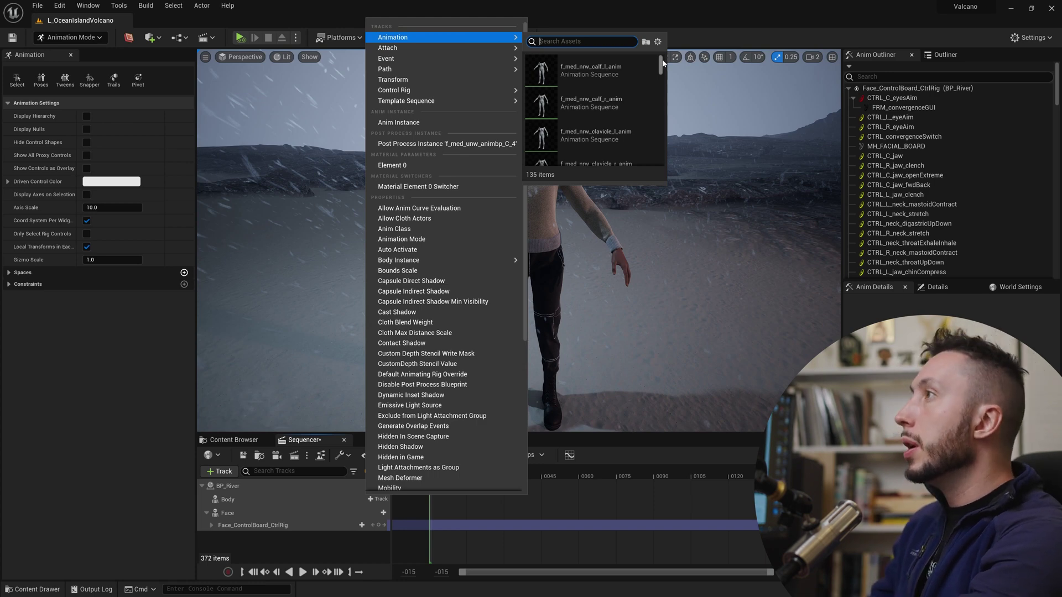
left_click_drag(661, 62, 660, 152)
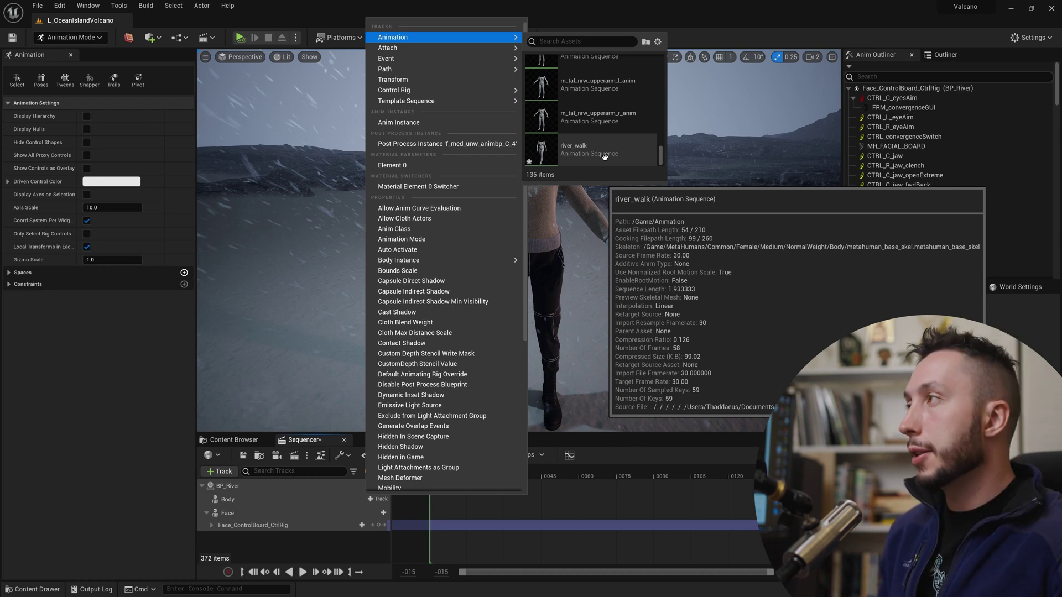
left_click(605, 152)
right_click_drag(610, 203, 526, 207)
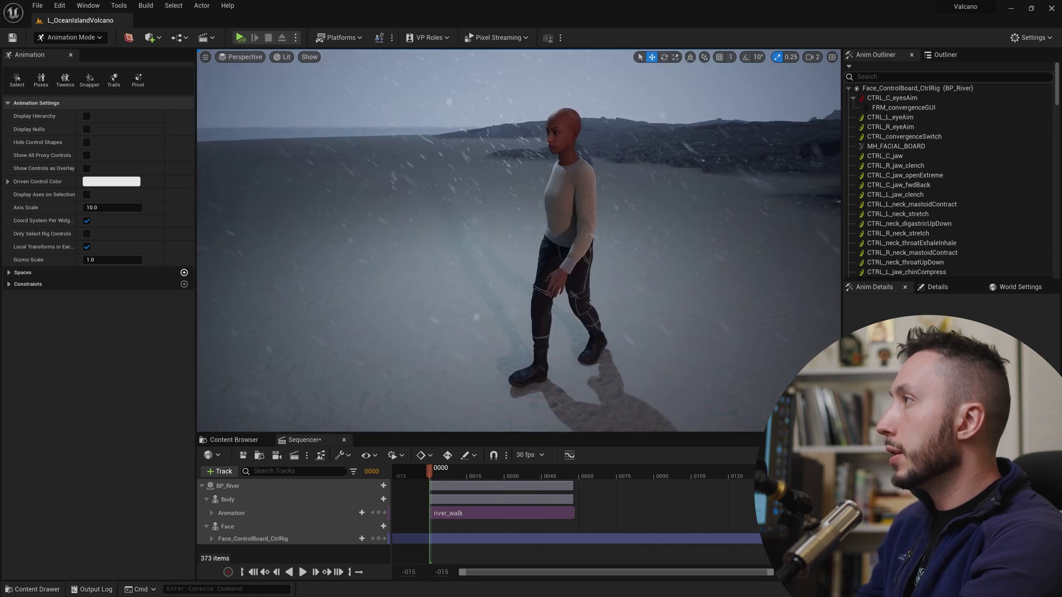
Play back the walk animation in Sequencer, then stop the playback.
left_click(302, 572)
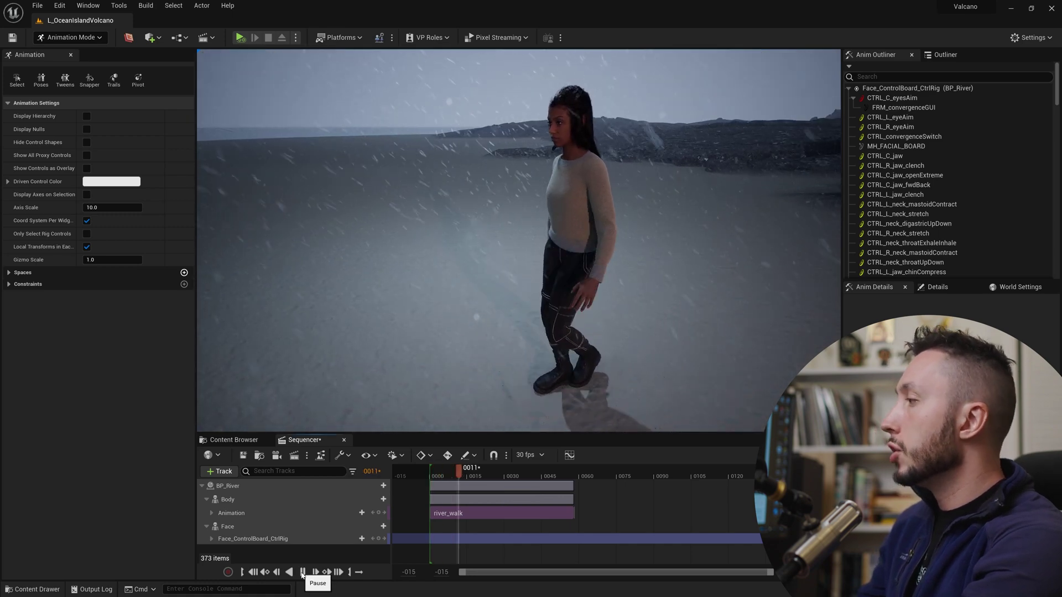
left_click(302, 573)
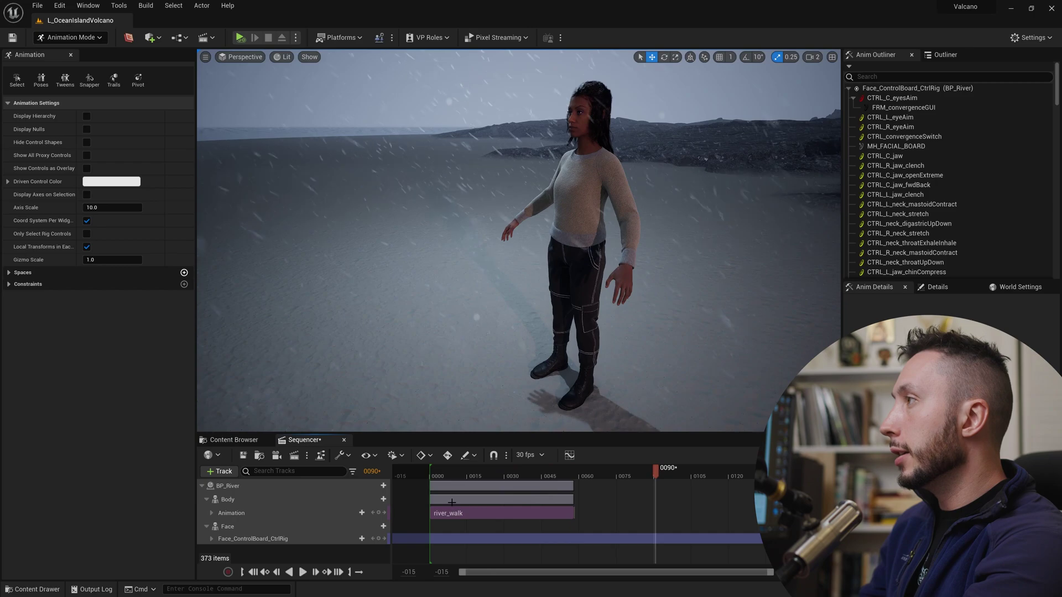
key("space")
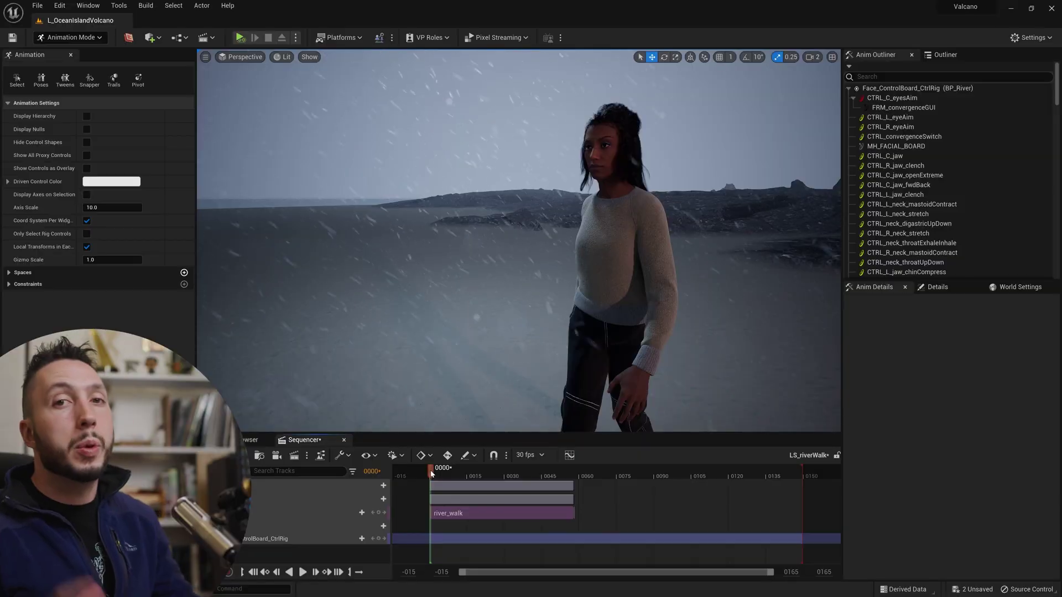
Double the playback speed of the river_walk section through its properties, and scrub and play the result.
right_click(490, 515)
mouse_move(620, 228)
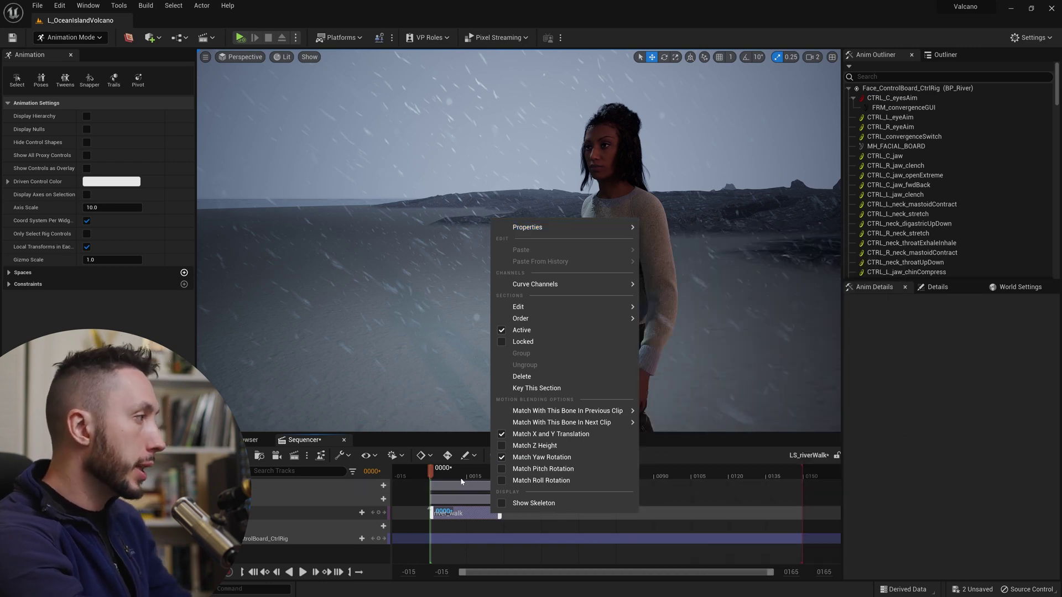
left_click(487, 475)
left_click(556, 475)
left_click(432, 475)
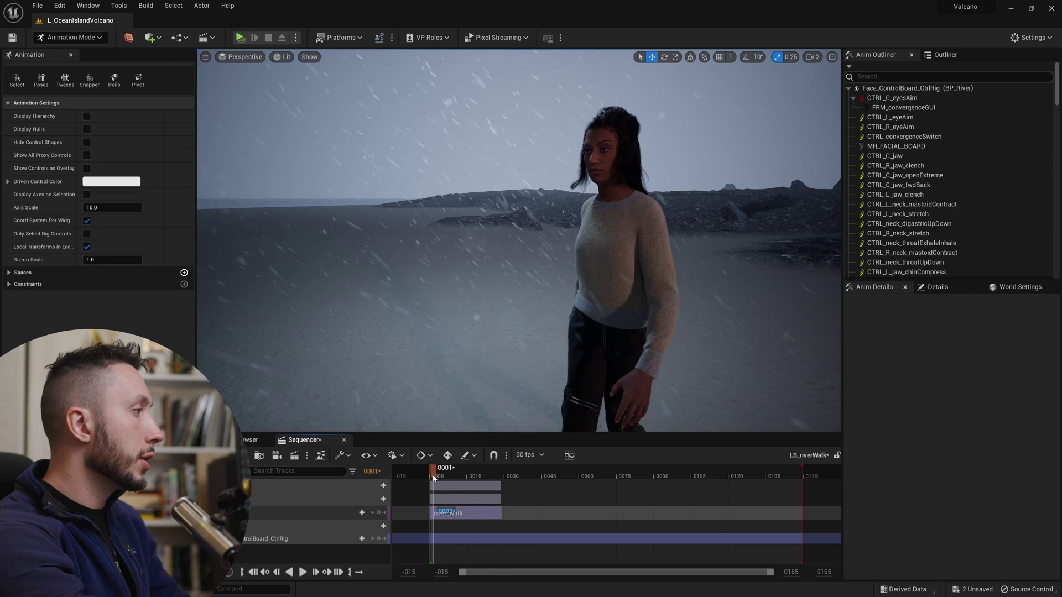
left_click(303, 573)
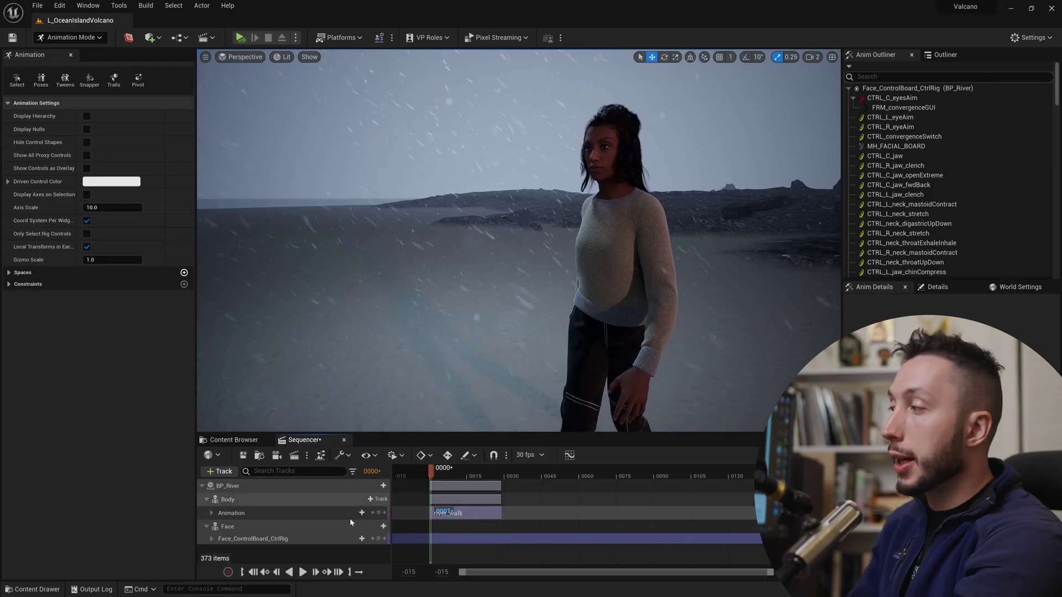
left_click(303, 573)
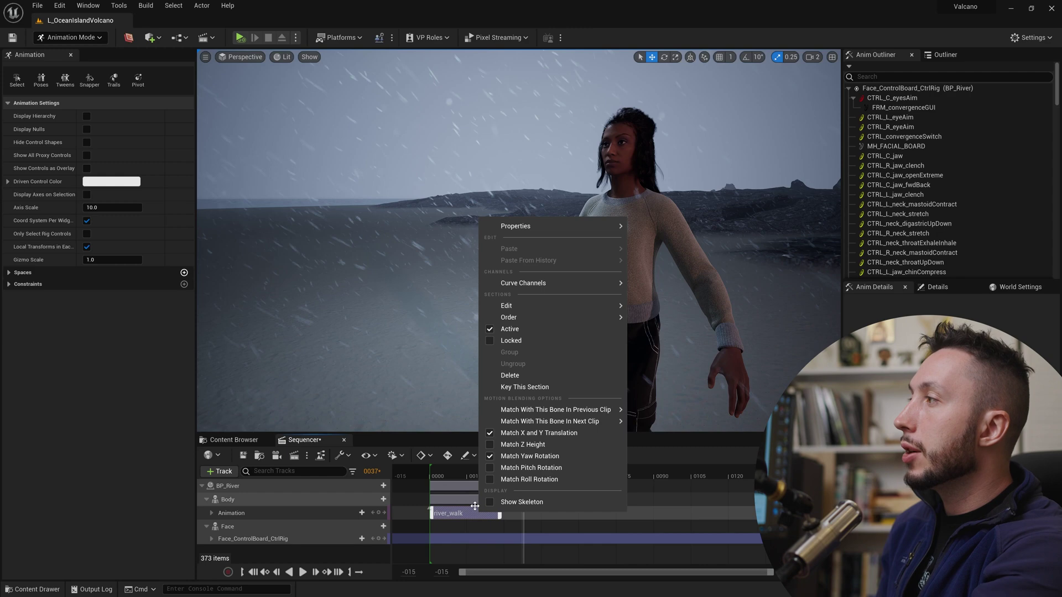
Check the river_walk section's Curve Channels options and extend the section's end past frame 120.
mouse_move(575, 305)
mouse_move(578, 285)
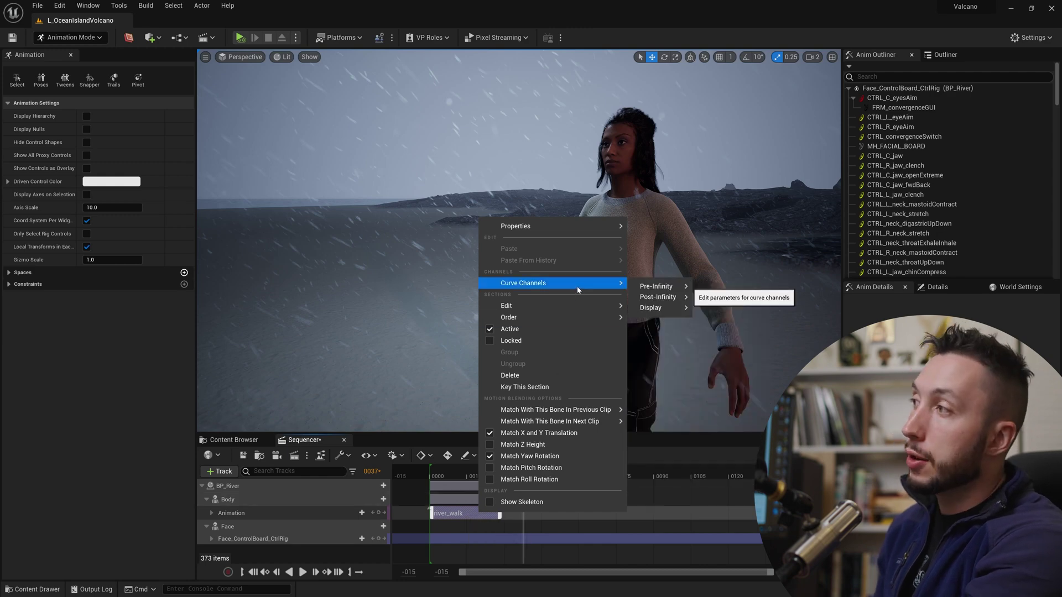
mouse_move(654, 299)
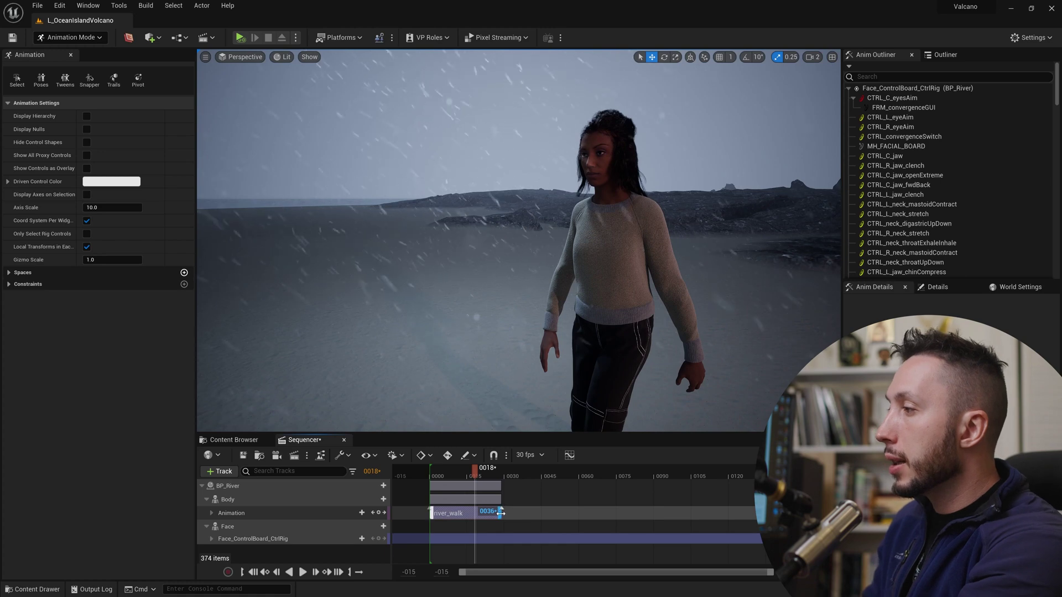
left_click_drag(545, 515, 742, 519)
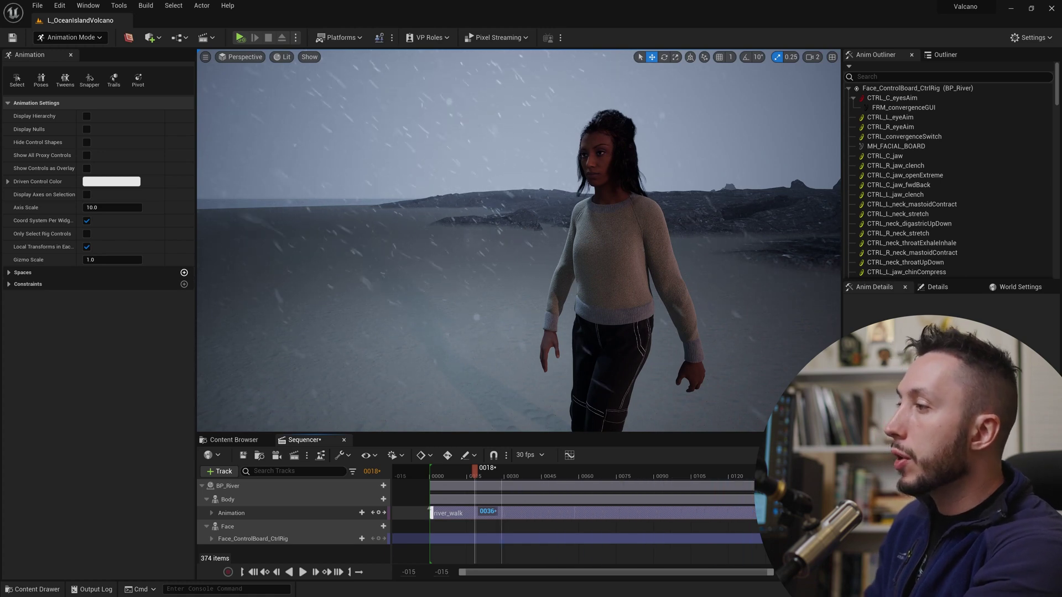
Rewind the sequence to its first frames and play back the extended walk animation, then stop the playback.
left_click_drag(474, 471, 433, 472)
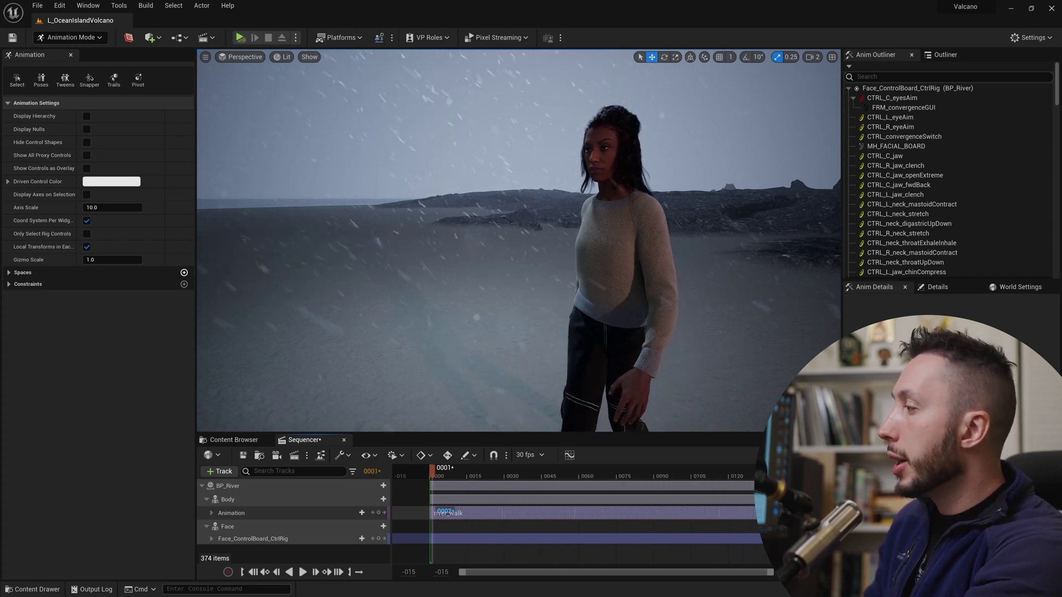
left_click(303, 573)
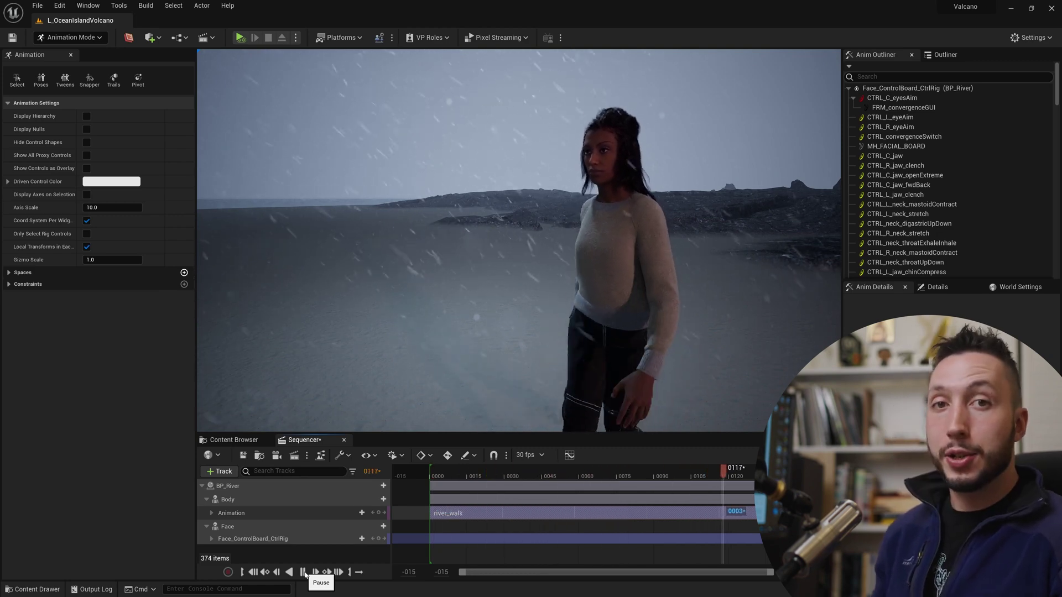
left_click(303, 573)
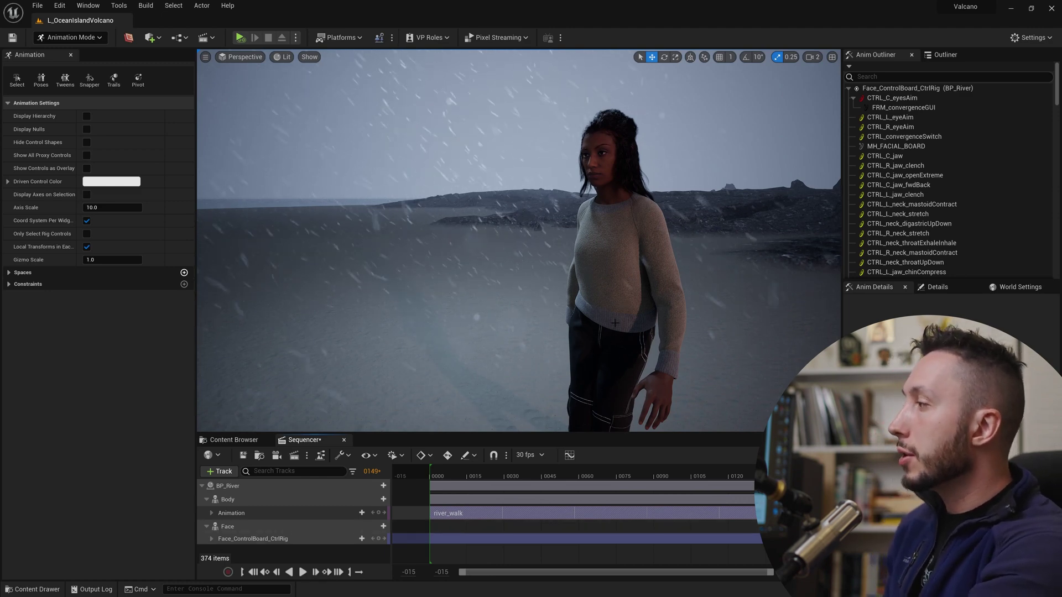
Choose river_walk_face from Documents > maya > projects > default > scenes as the FBX to import onto the Face_ControlBoard_CtrlRig track.
left_click(290, 539)
right_click(299, 542)
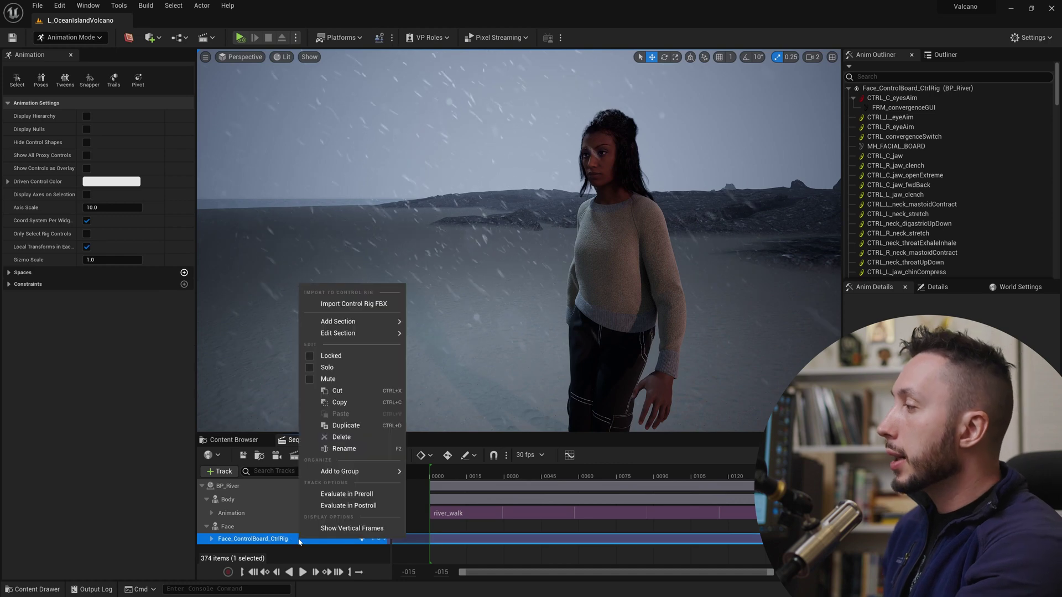
left_click(367, 304)
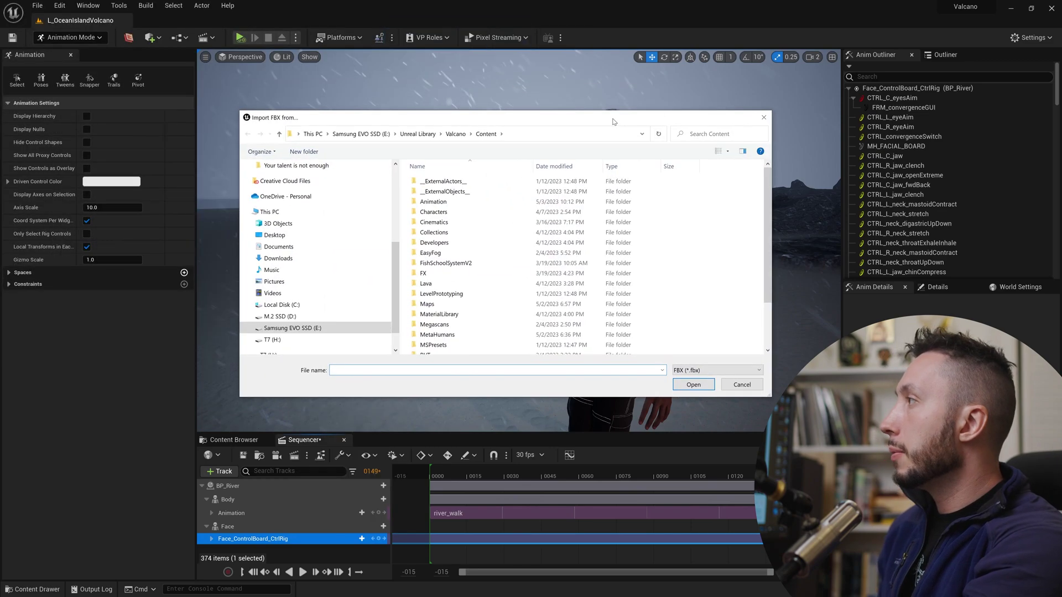
scroll(395, 280, "up", 5)
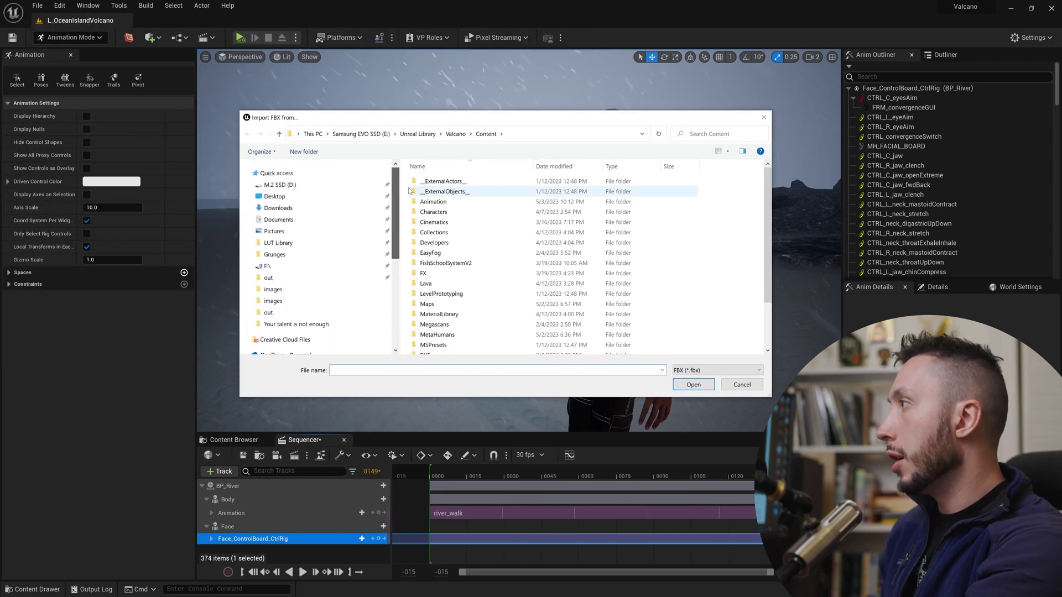
left_click(278, 219)
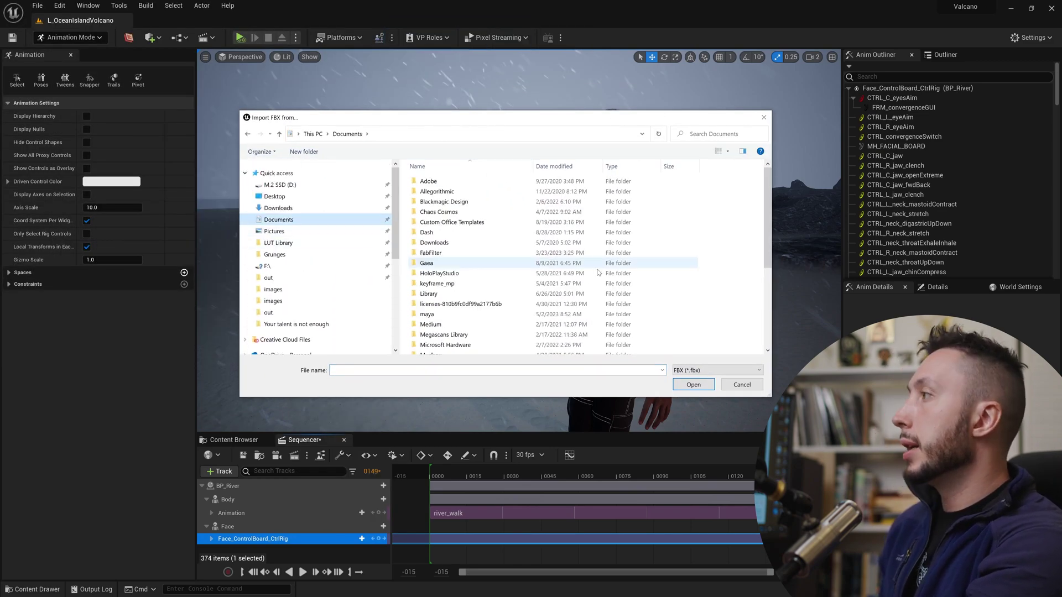
double_click(427, 315)
double_click(441, 245)
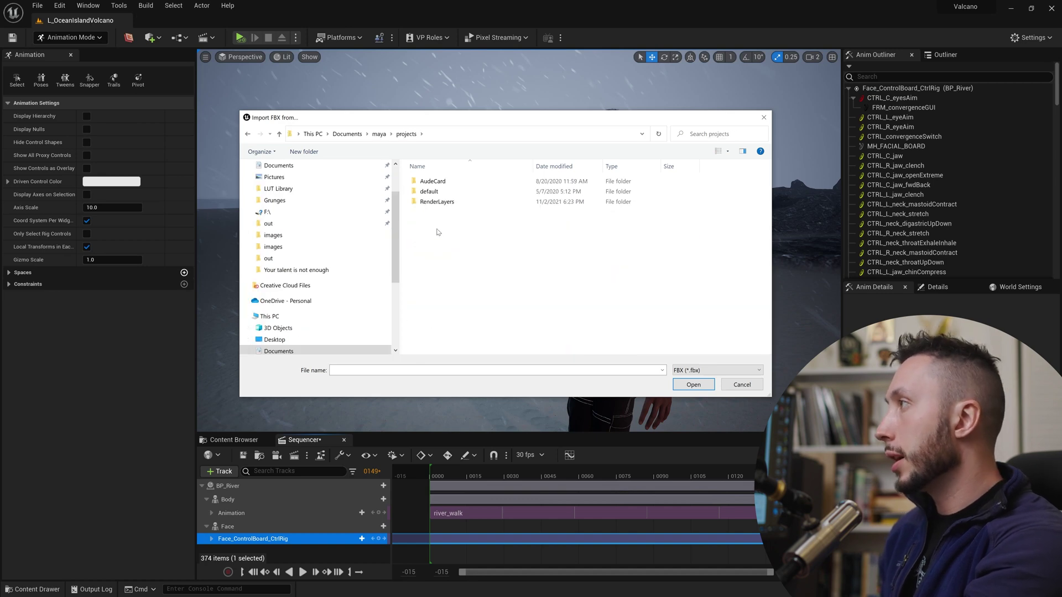
double_click(441, 192)
double_click(434, 274)
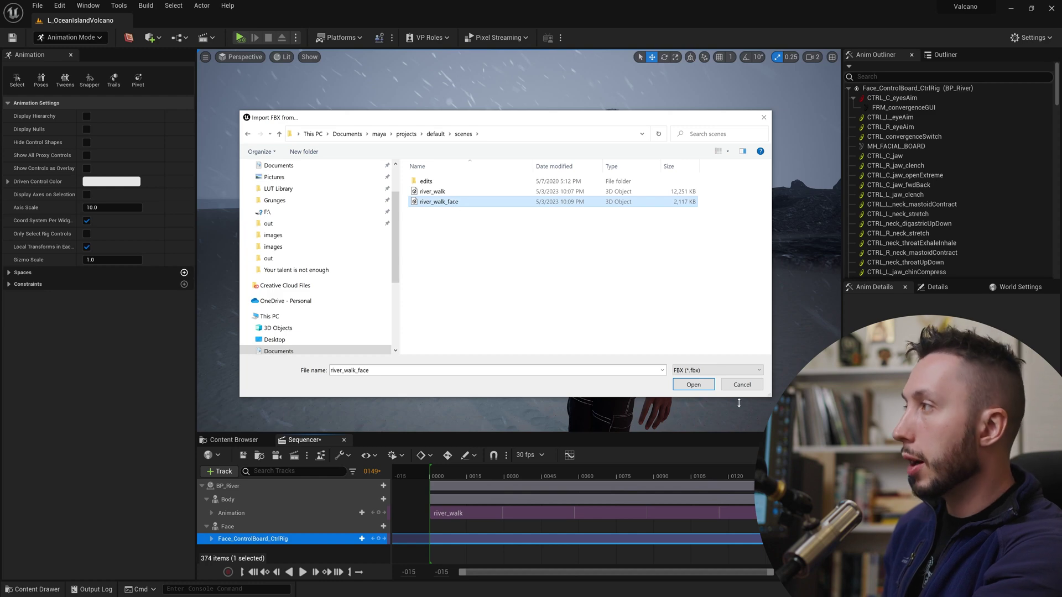
left_click(695, 386)
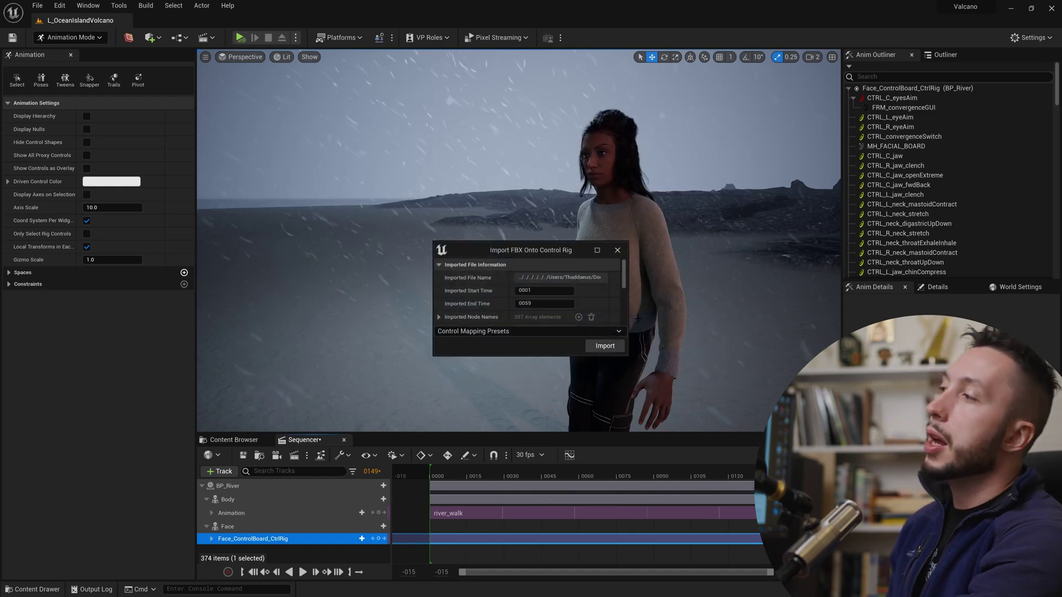
Apply the MetaHuman Control Mappings preset and import the facial animation onto the control rig.
left_click(594, 333)
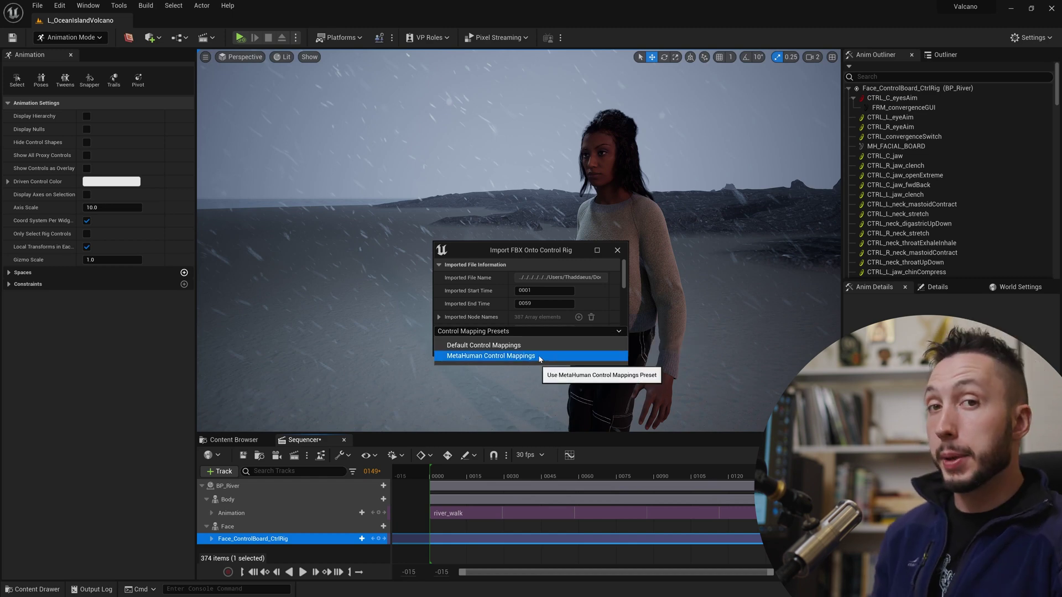
left_click(491, 357)
left_click(603, 343)
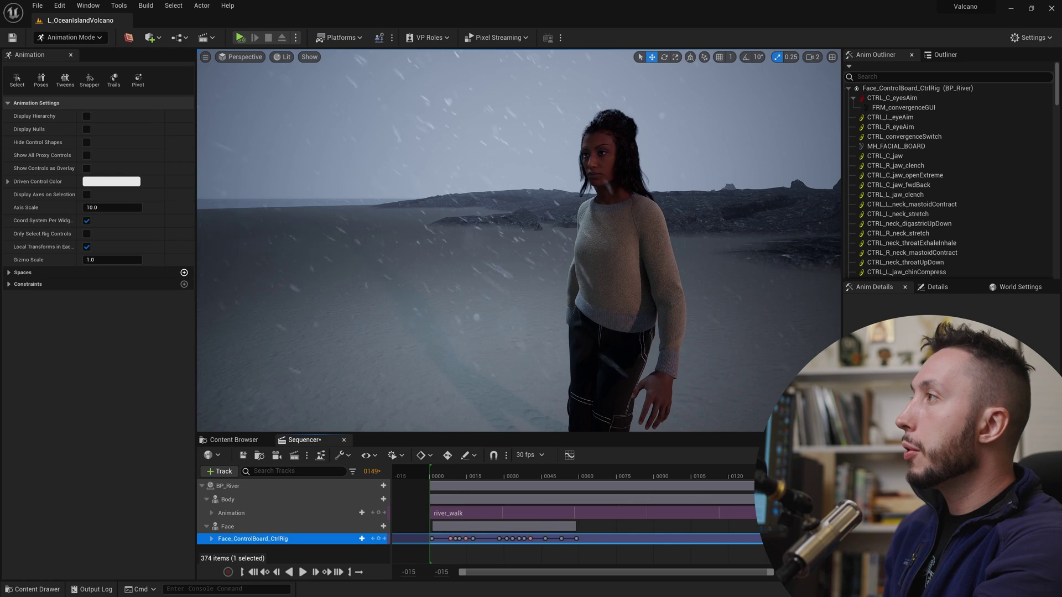
Move the playhead back to frame 2 and play the combined body and face animation.
left_click(442, 474)
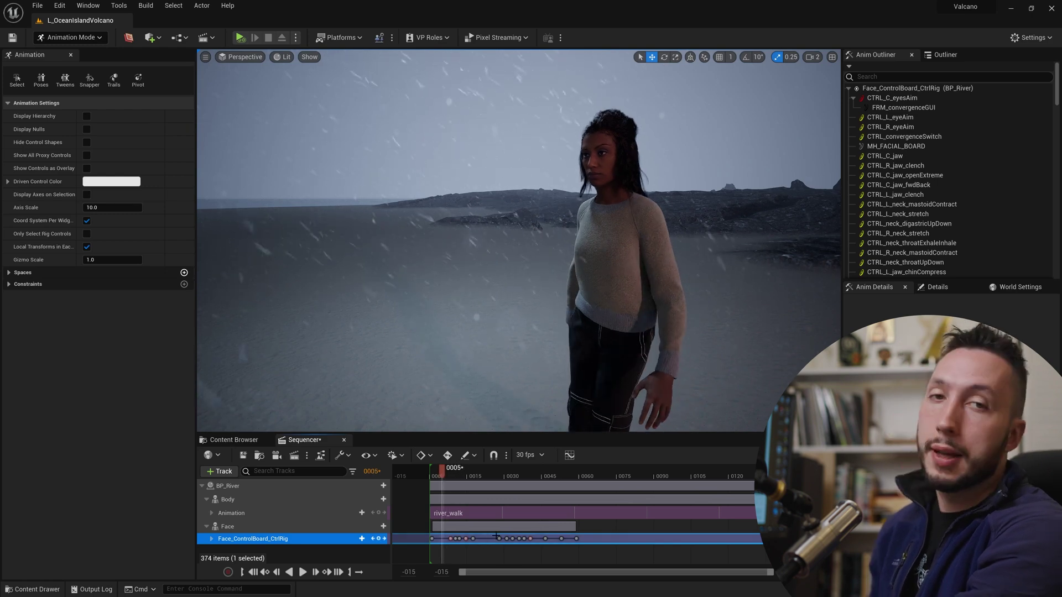
left_click_drag(442, 473, 438, 473)
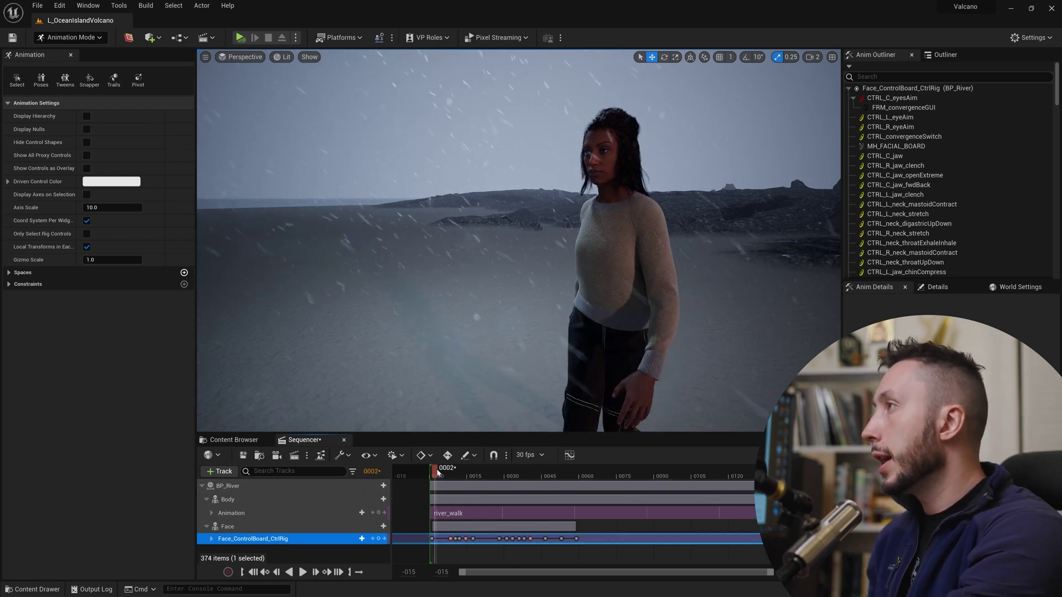
left_click(302, 572)
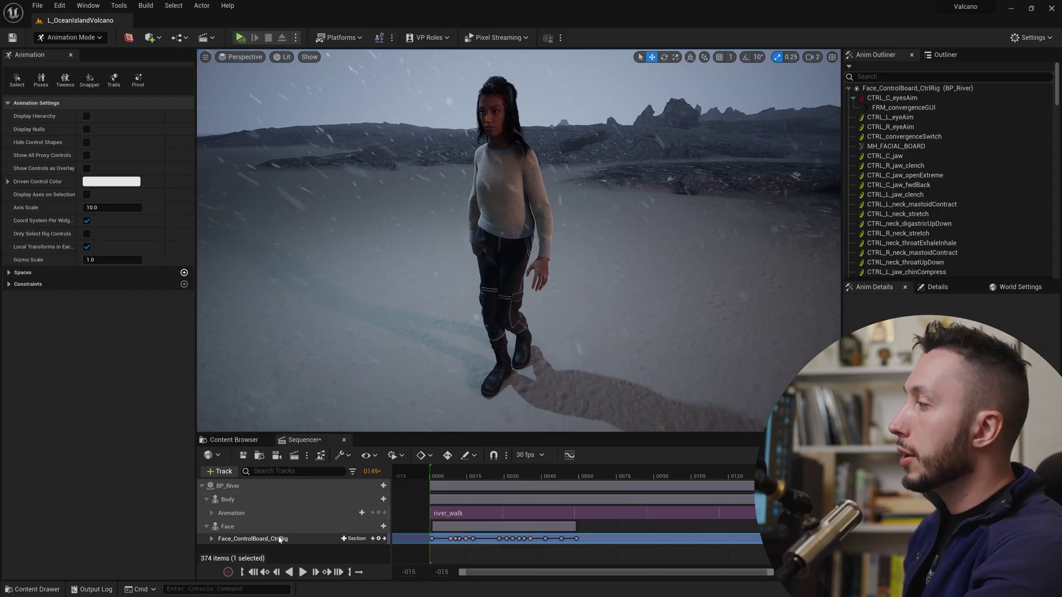
Open the river_walk animation sequence from the Animation folder in its editor, maximize the editor window, then minimize it.
left_click(257, 441)
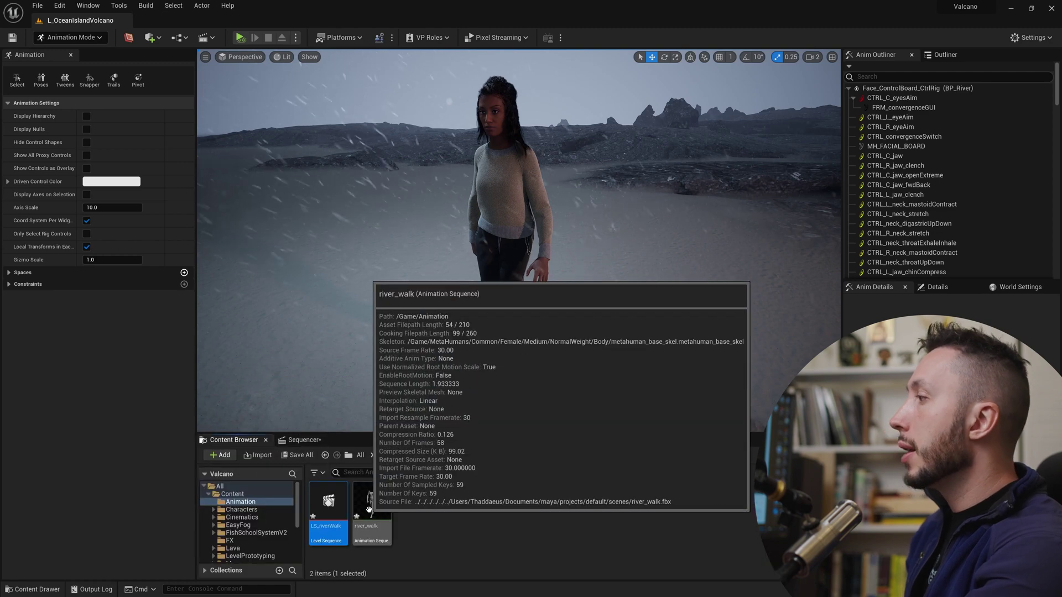
double_click(372, 514)
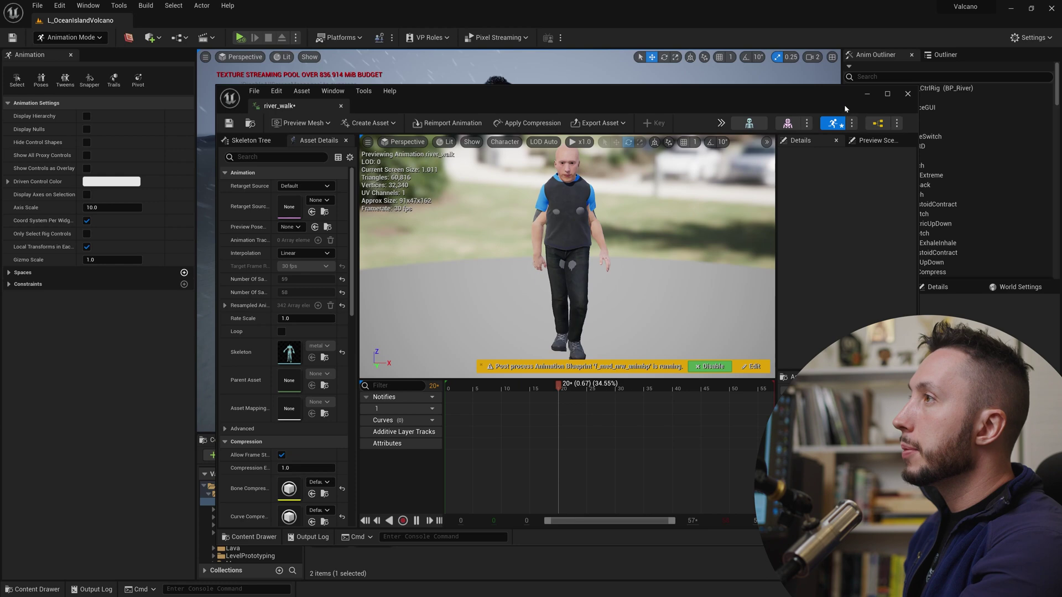
left_click(894, 95)
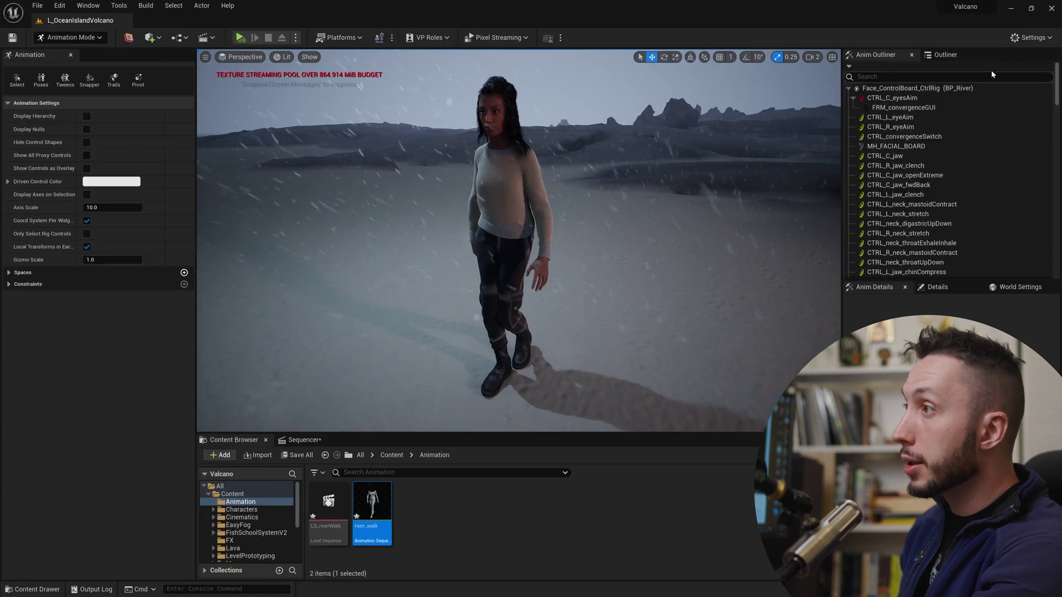
left_click(1012, 7)
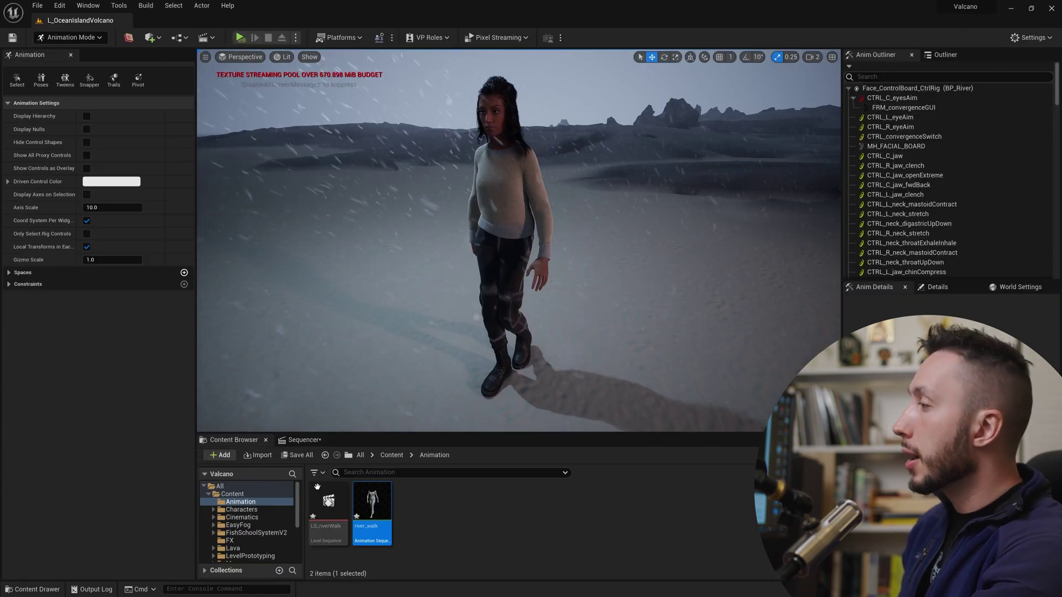
Open the BP_River blueprint from the level's actor list and check which skeletal mesh asset its Body component uses.
left_click(304, 440)
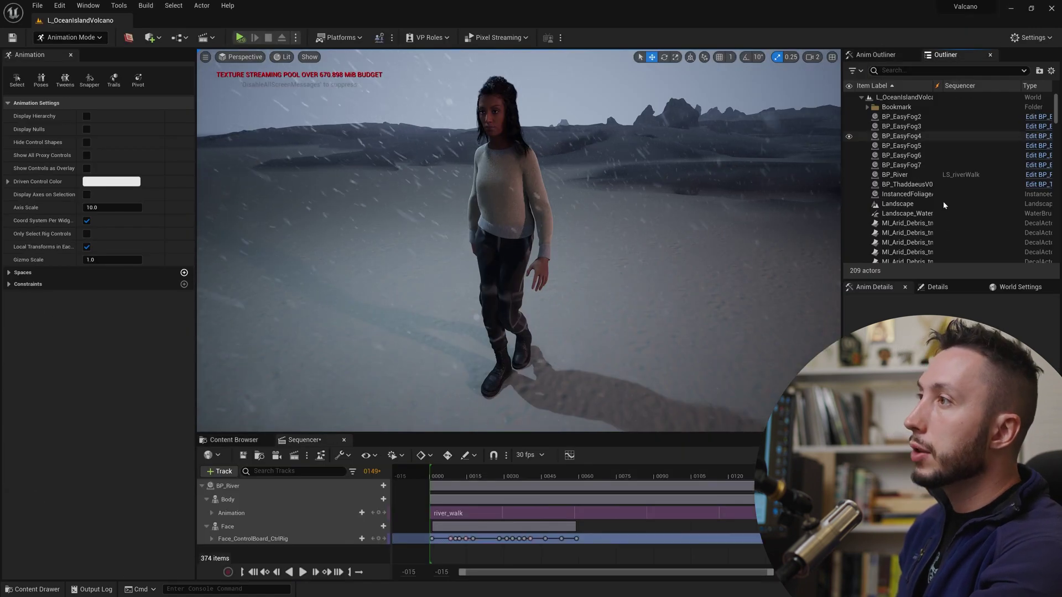
left_click(907, 174)
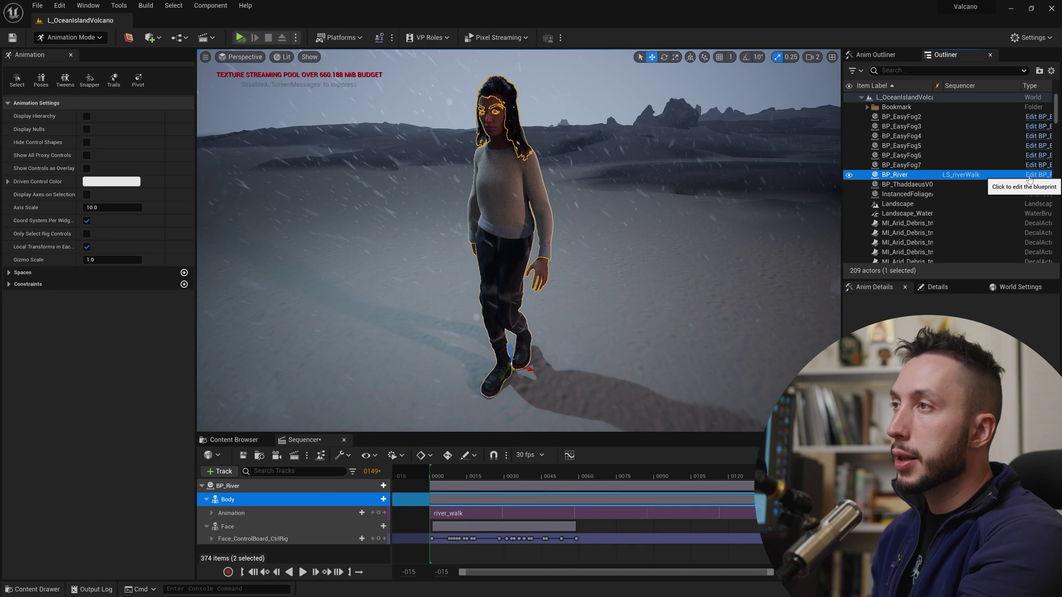
left_click_drag(843, 199, 762, 199)
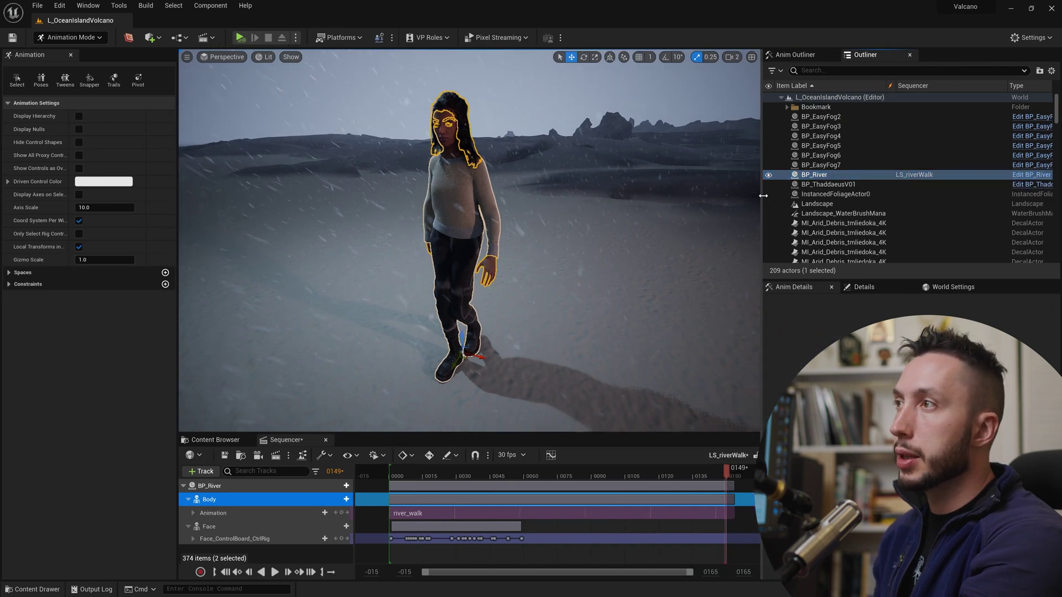
left_click(1036, 176)
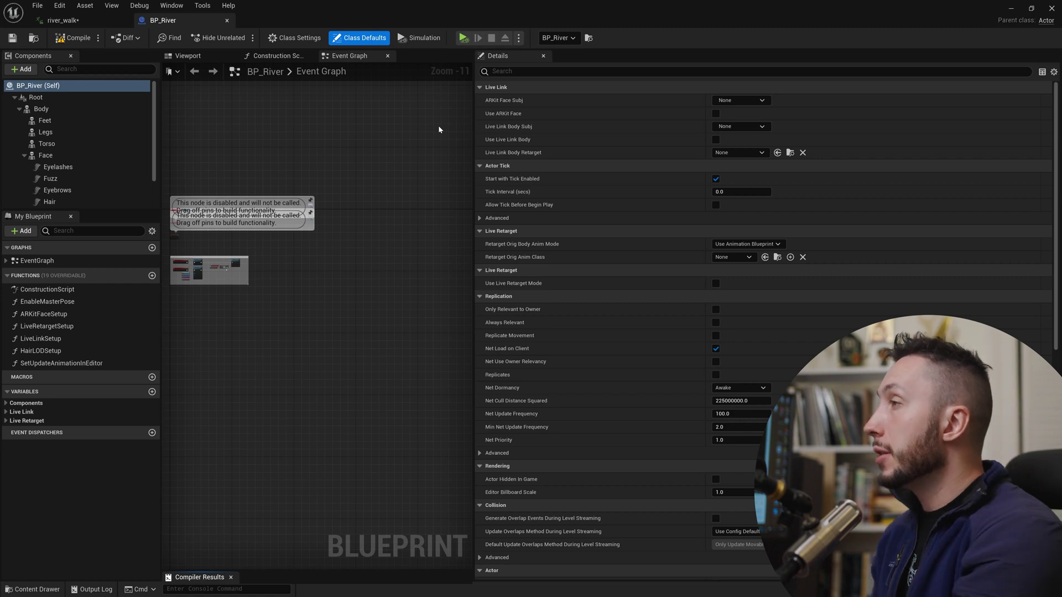
left_click(44, 109)
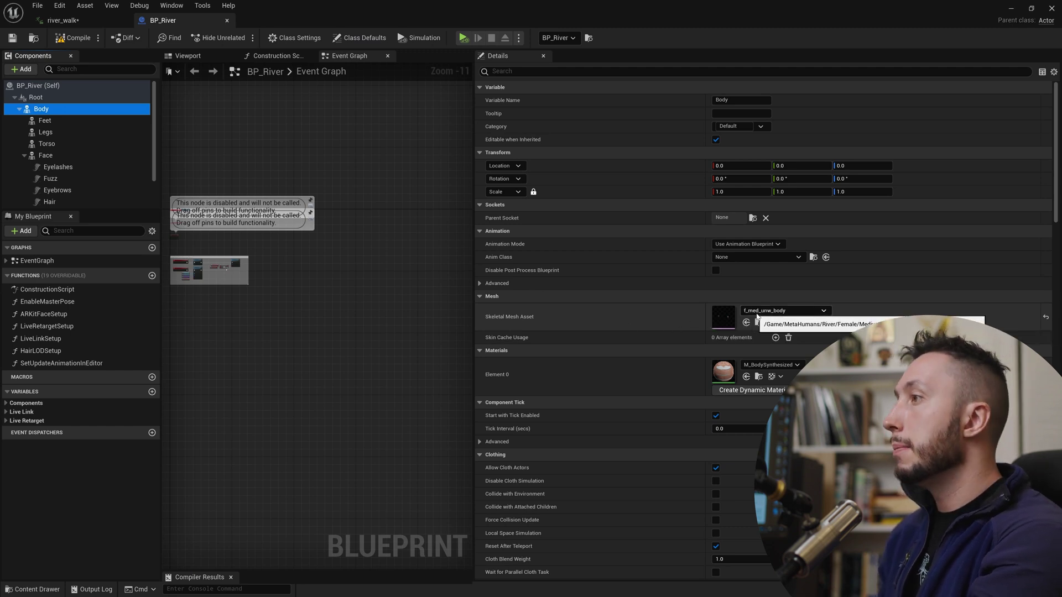
left_click(729, 332)
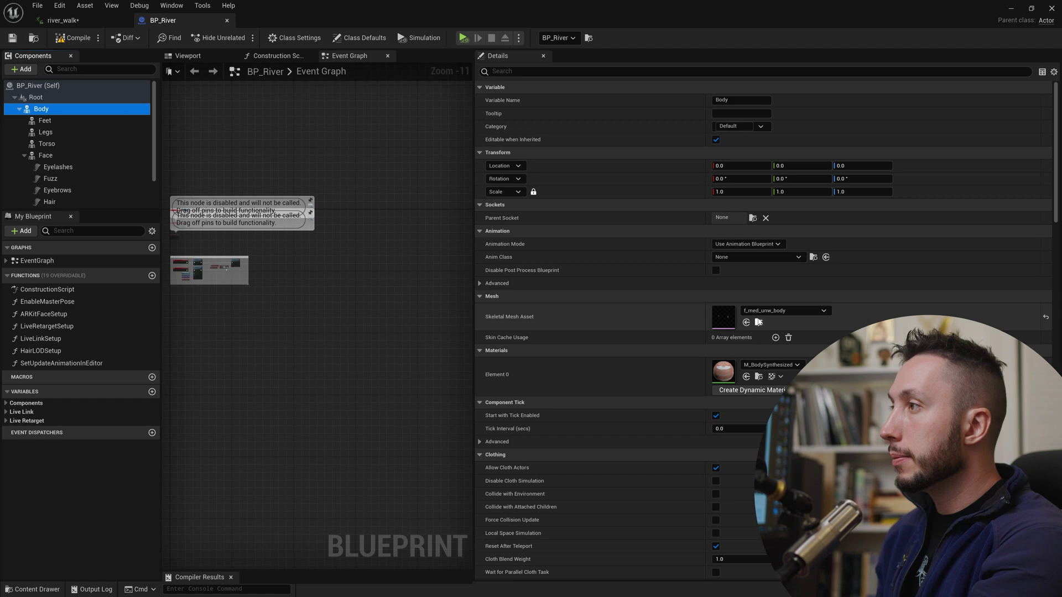
Set the Retarget Source Asset of the river_walk animation to f_med_unw_body.
left_click(84, 21)
left_click(132, 114)
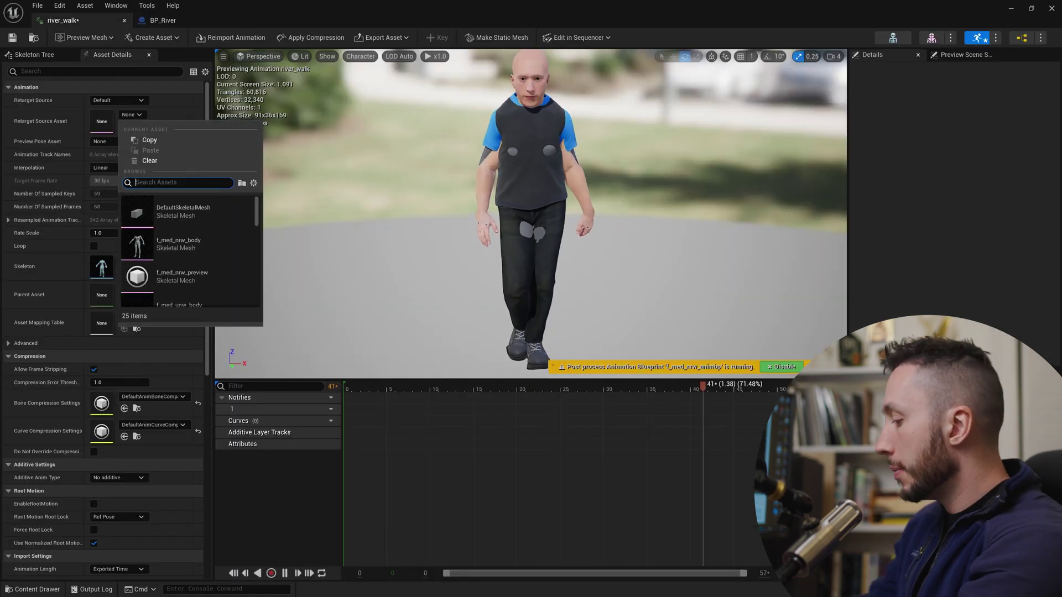
type("f_M")
left_click(180, 215)
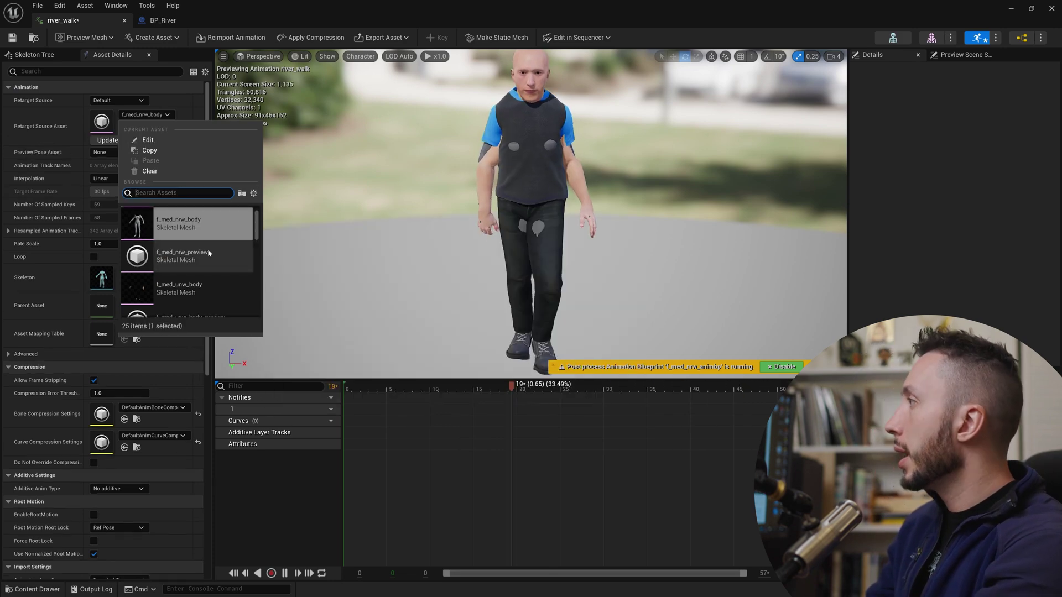
mouse_move(206, 291)
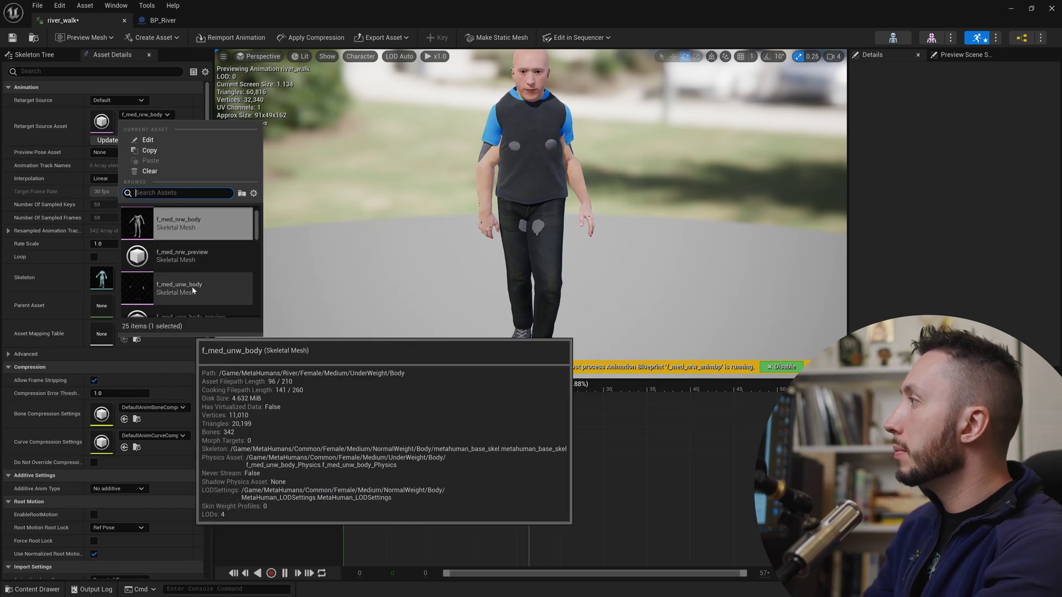
left_click(209, 287)
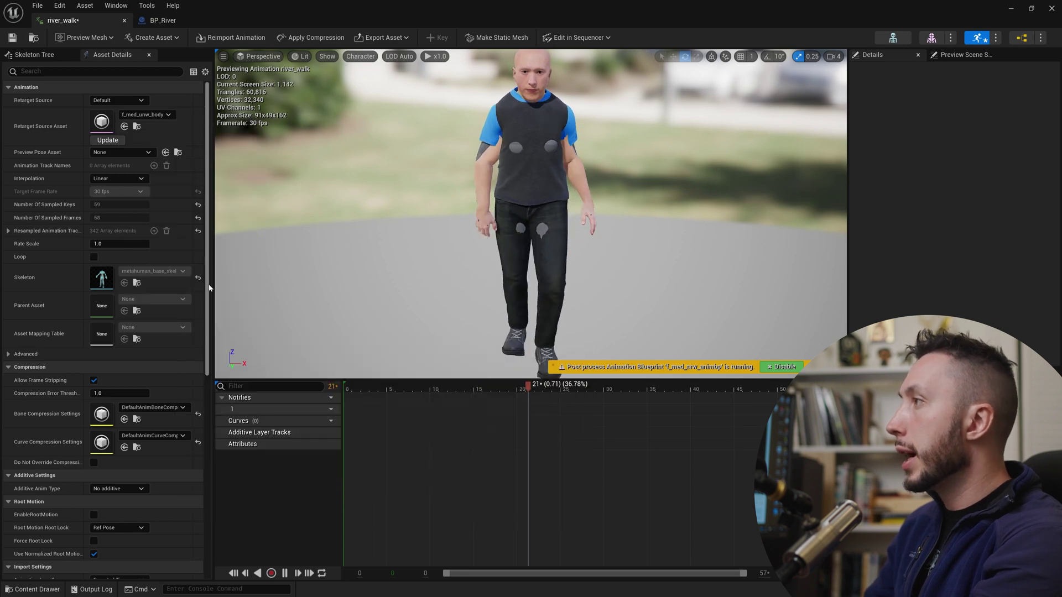
key("ctrl+s")
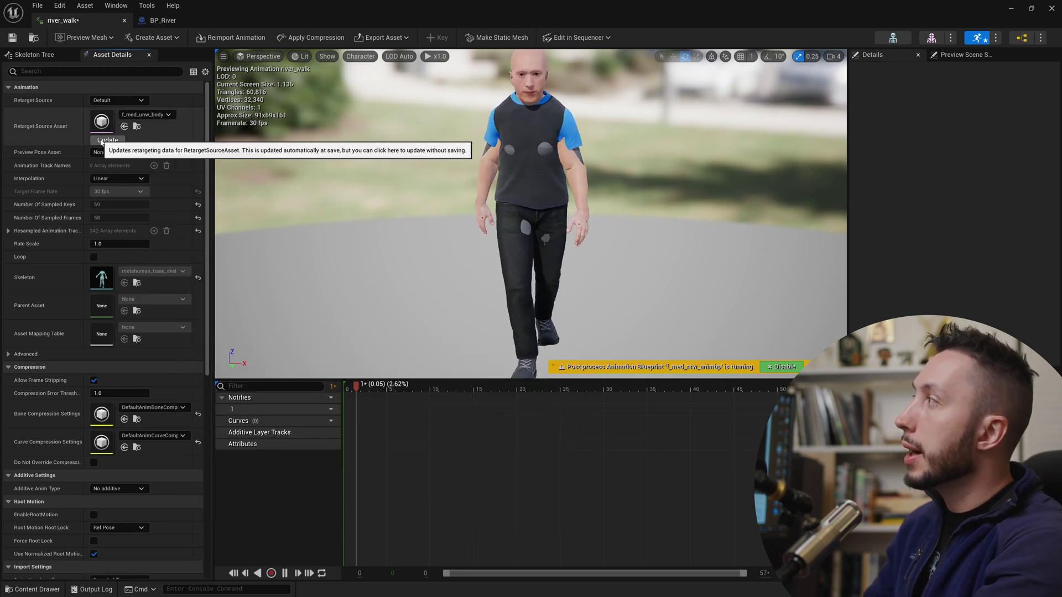